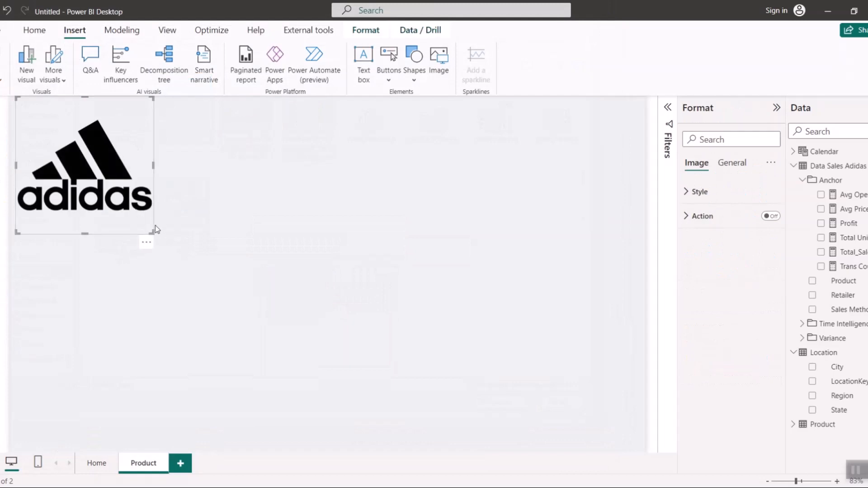
- Shrink the adidas logo to a small image in the report page's upper-left corner
drag(152, 233, 41, 131)
click(177, 218)
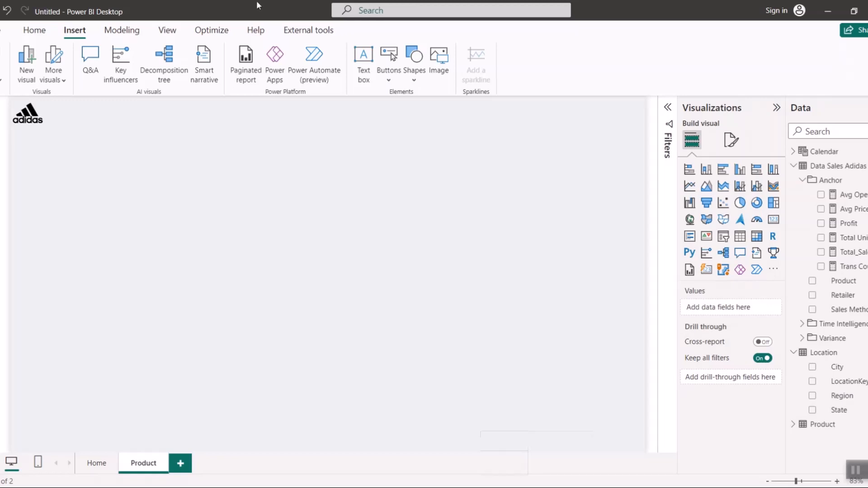
- Request more visuals from the online gallery and sign in with the work account's e-mail
click(774, 270)
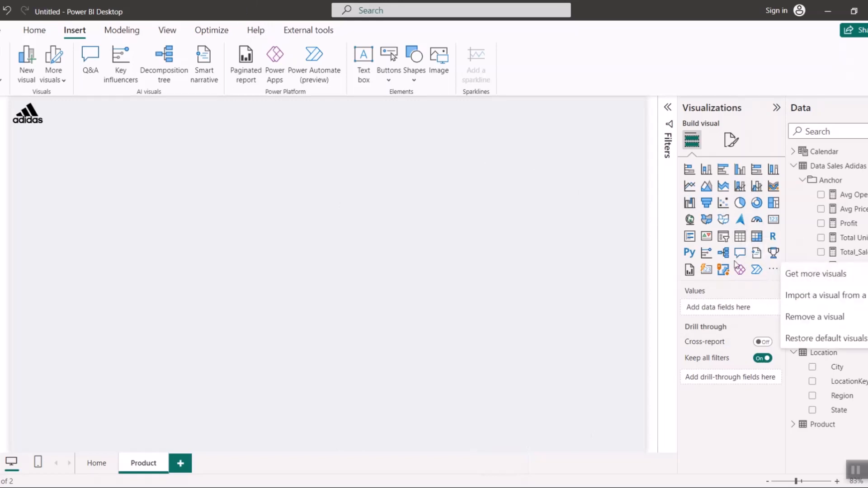
click(817, 274)
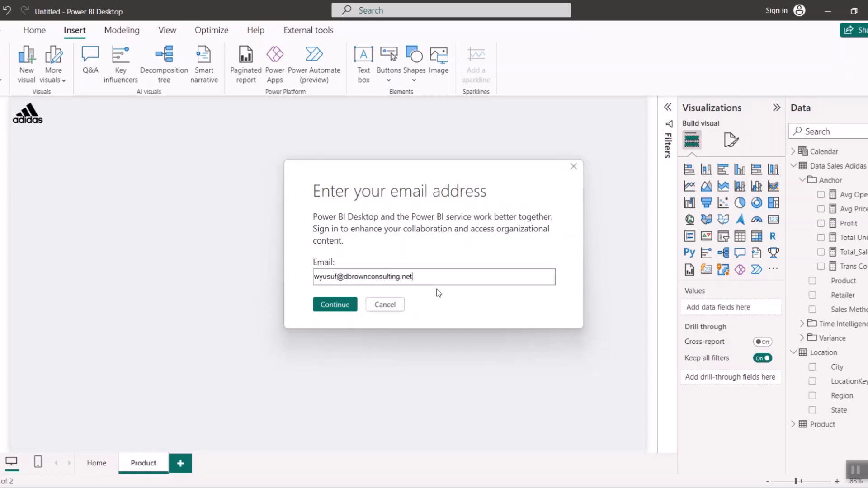
click(328, 307)
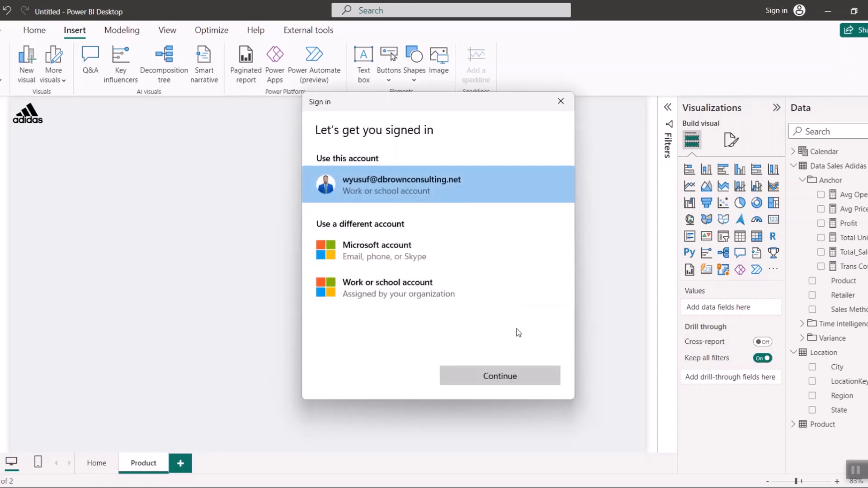
click(508, 378)
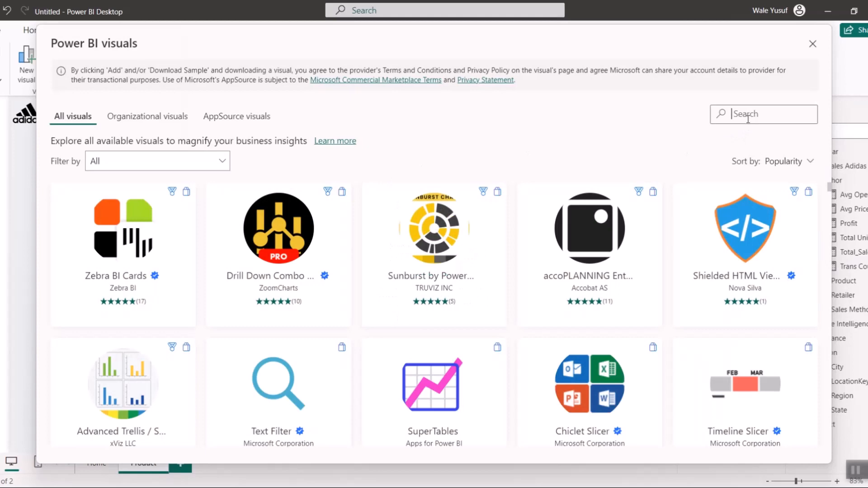
- Search the visuals gallery for "image" and import the Simple Image visual into the report
text(image)
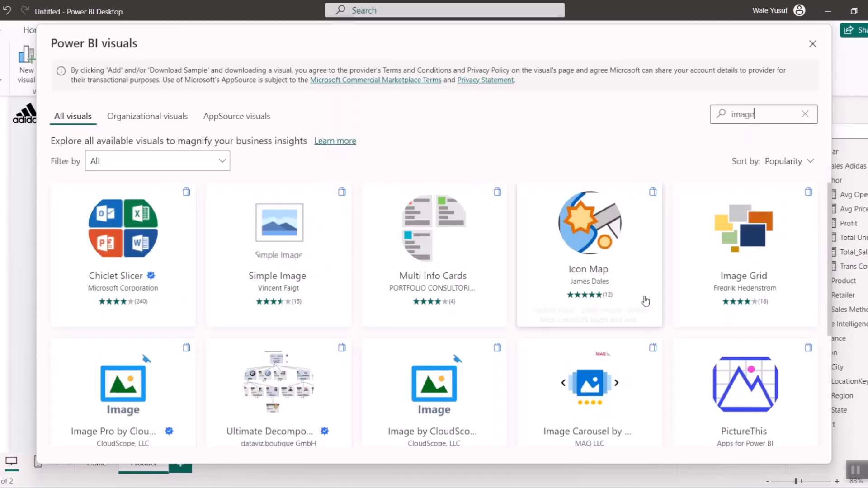
scroll(276, 326, down, 2)
scroll(240, 337, up, 2)
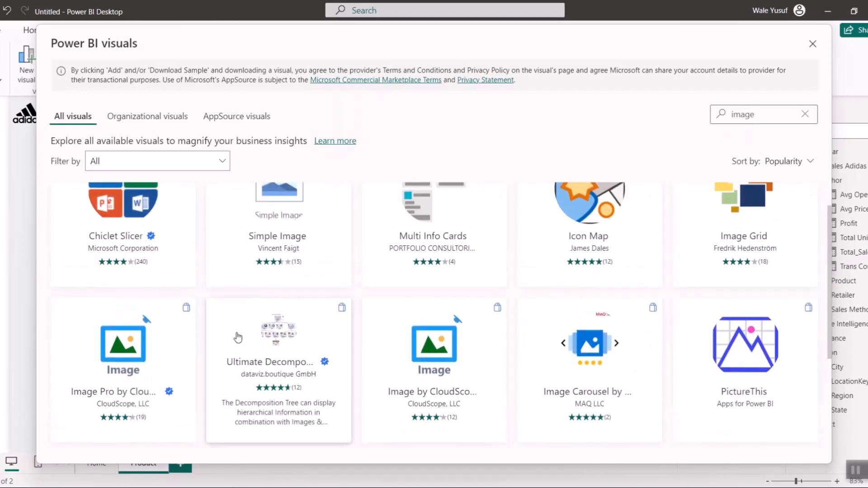
scroll(261, 348, down, 4)
scroll(268, 328, up, 4)
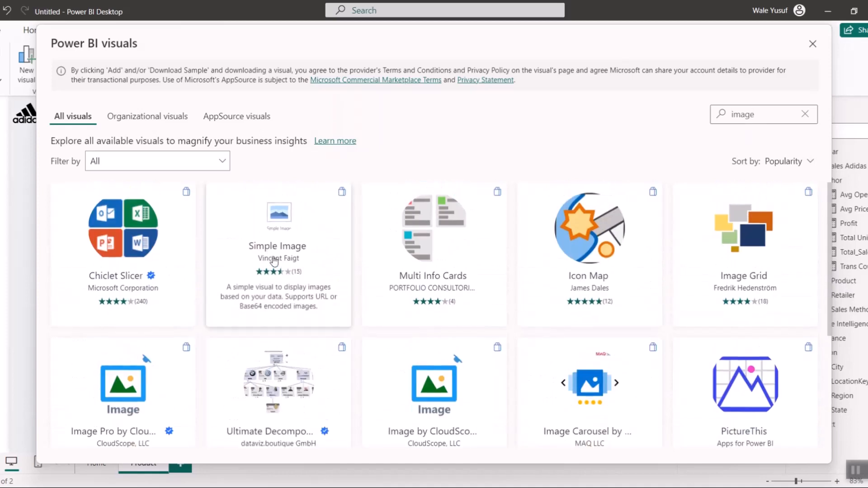
click(283, 235)
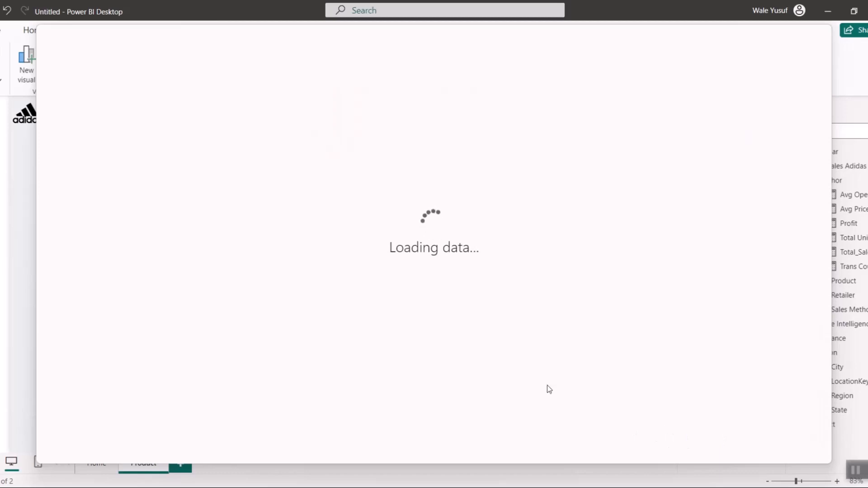
click(134, 216)
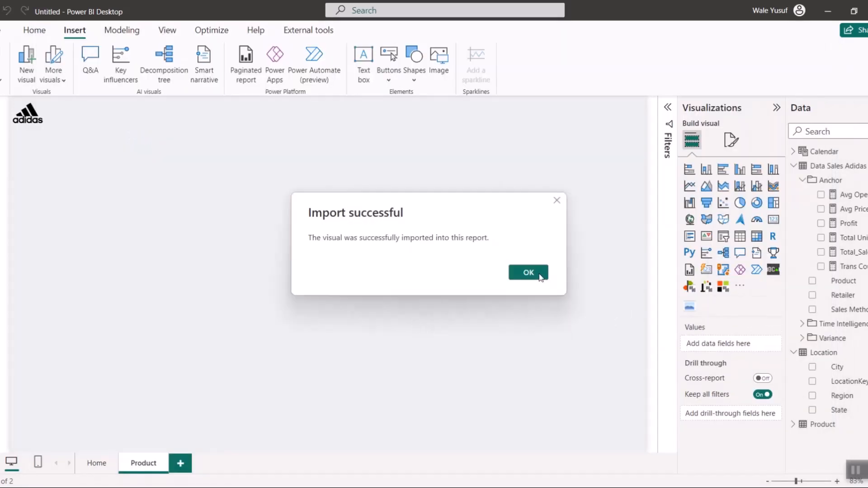
click(539, 273)
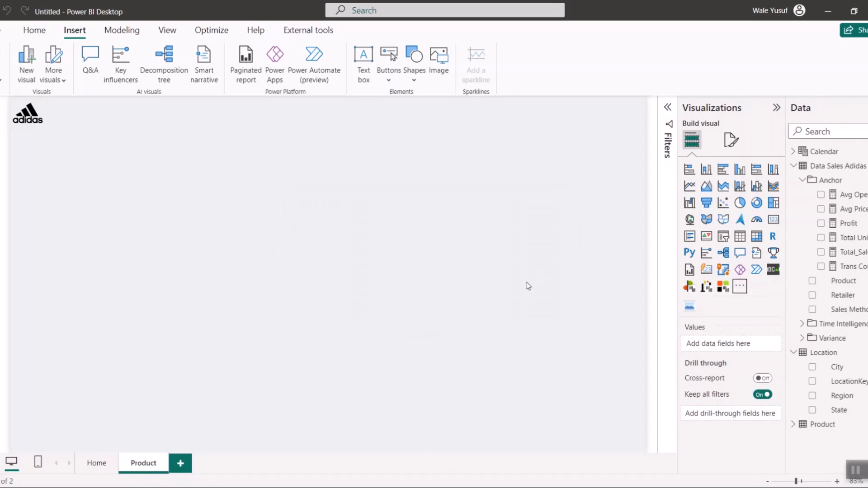
- Add a Simple Image visual near the middle of the page and populate it with the Product table's Image Url field
click(690, 308)
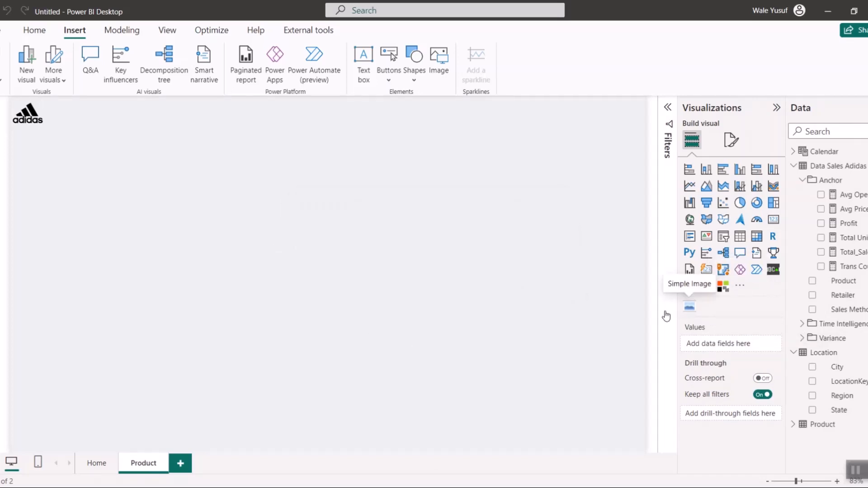
drag(181, 281, 302, 266)
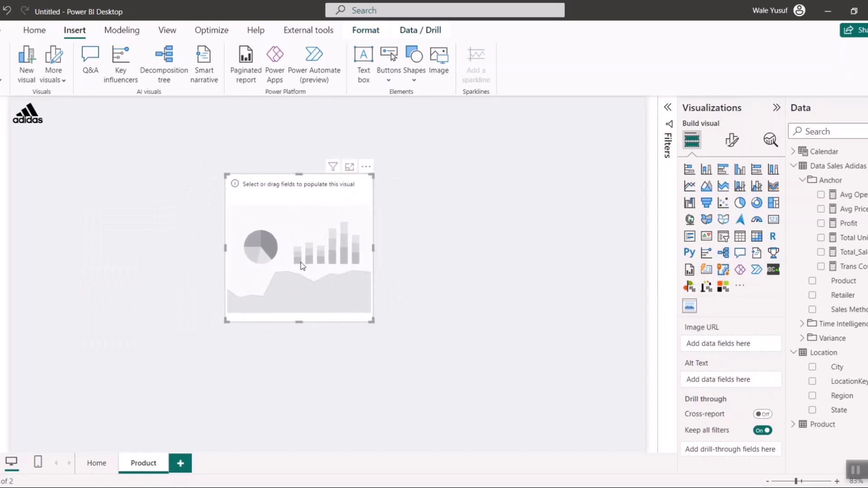
click(793, 425)
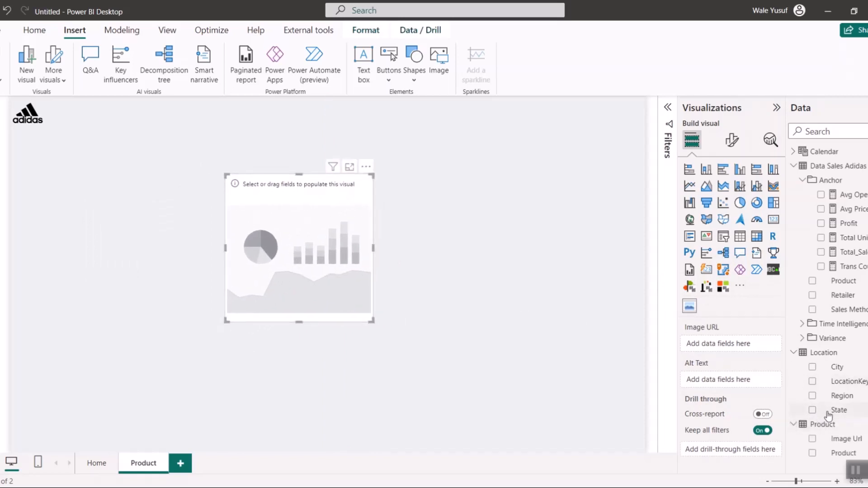
click(812, 439)
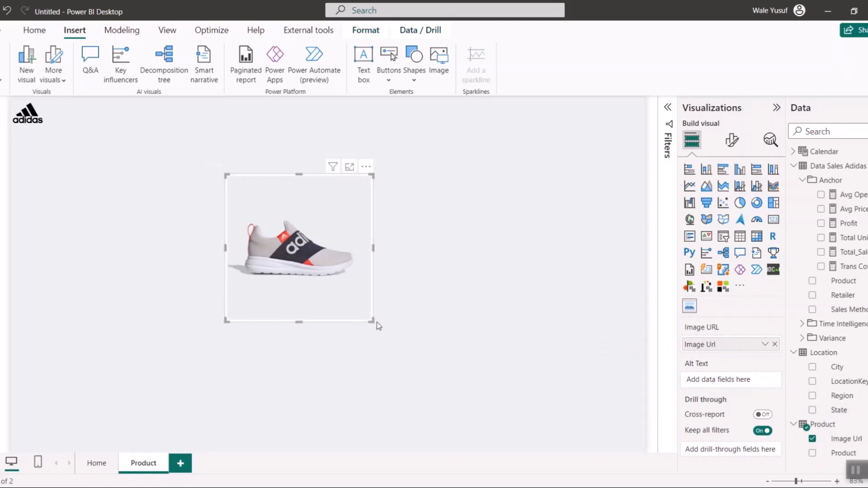
- Enlarge the shoe image visual and turn off its background
drag(370, 321, 475, 390)
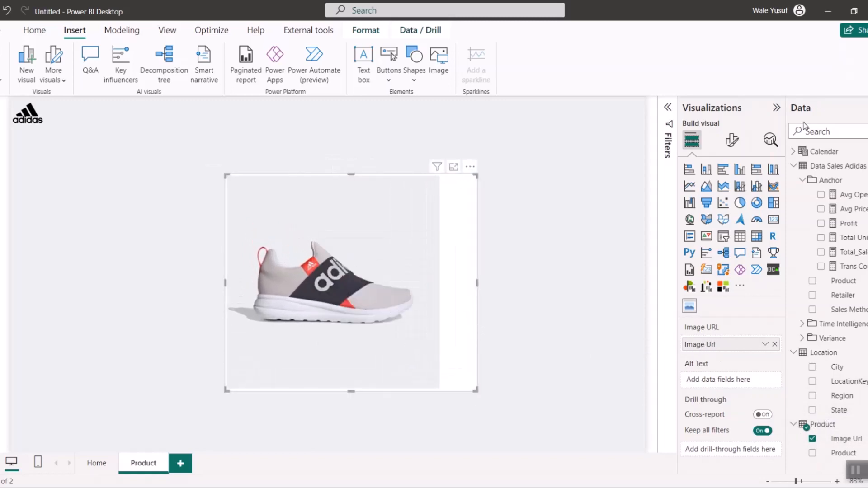
click(732, 141)
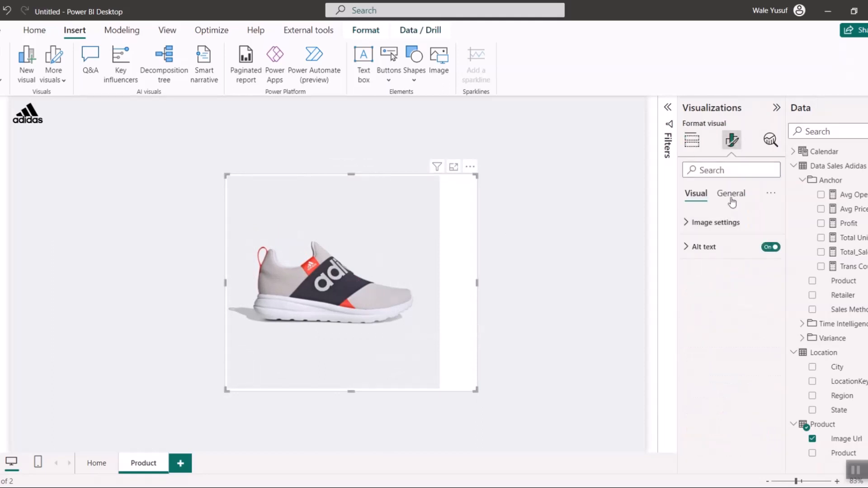
click(731, 193)
click(727, 271)
click(768, 301)
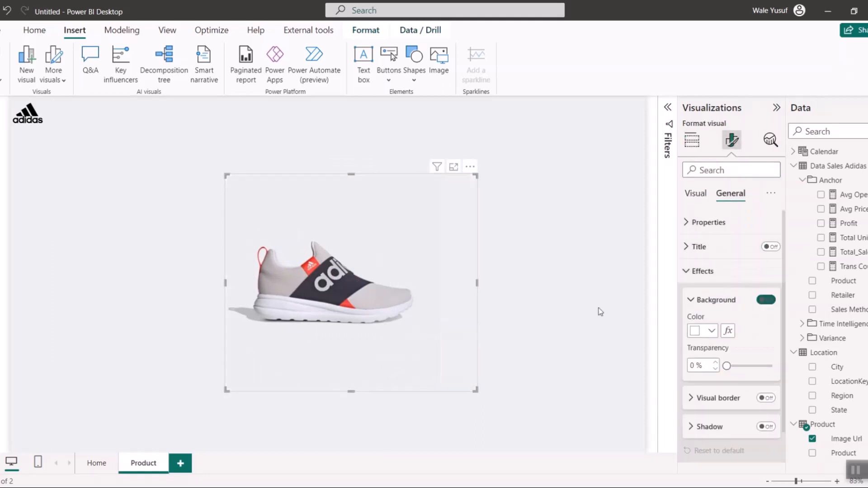
- Fine-tune the shoe image visual's size and position around the middle of the page
drag(227, 175, 210, 164)
drag(477, 166, 439, 167)
drag(383, 170, 403, 171)
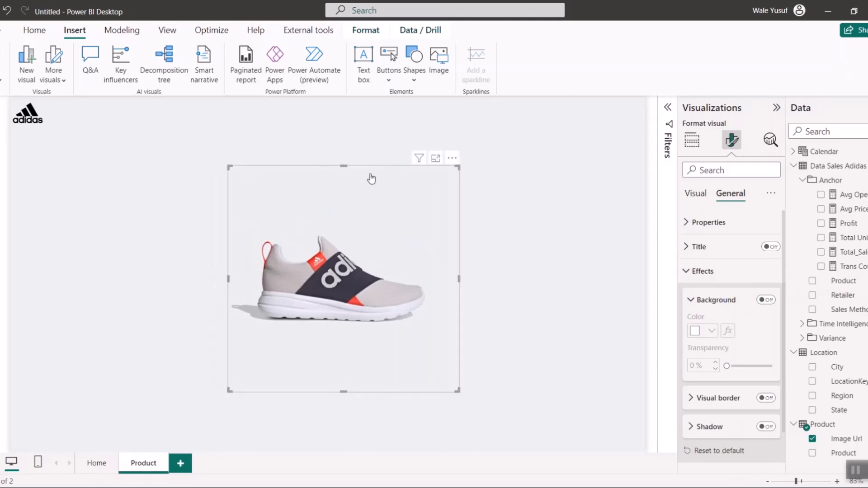
click(396, 394)
click(395, 381)
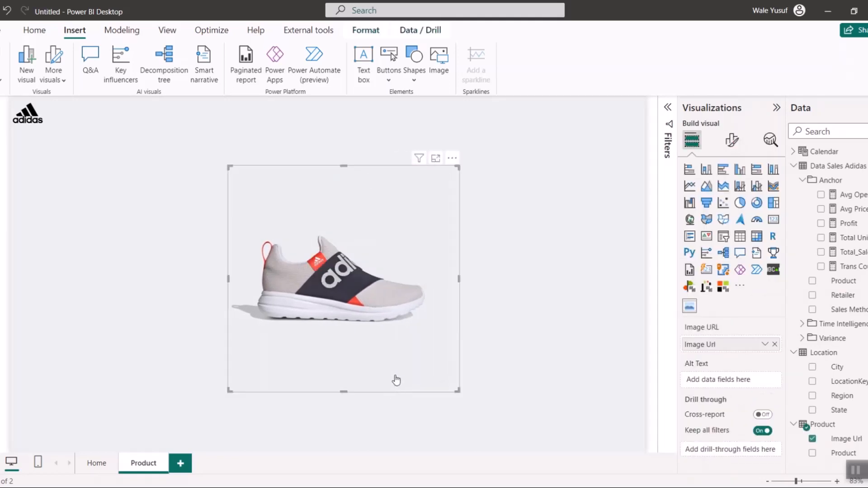
drag(461, 394, 467, 401)
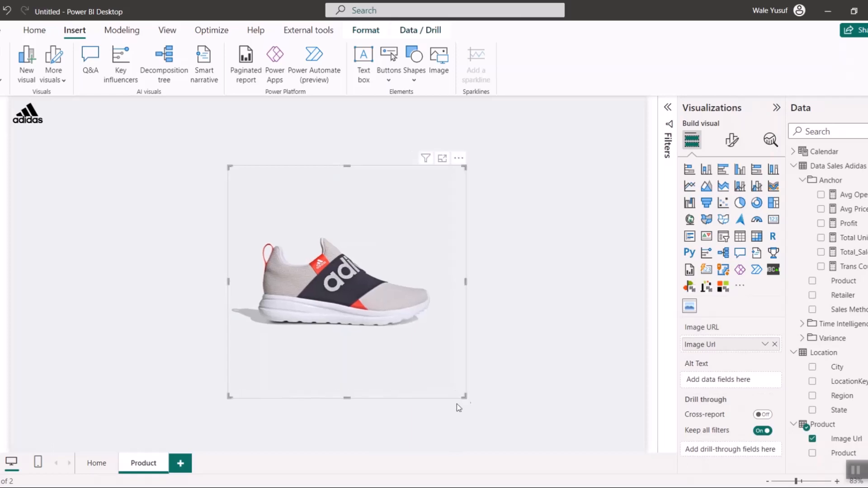
click(341, 421)
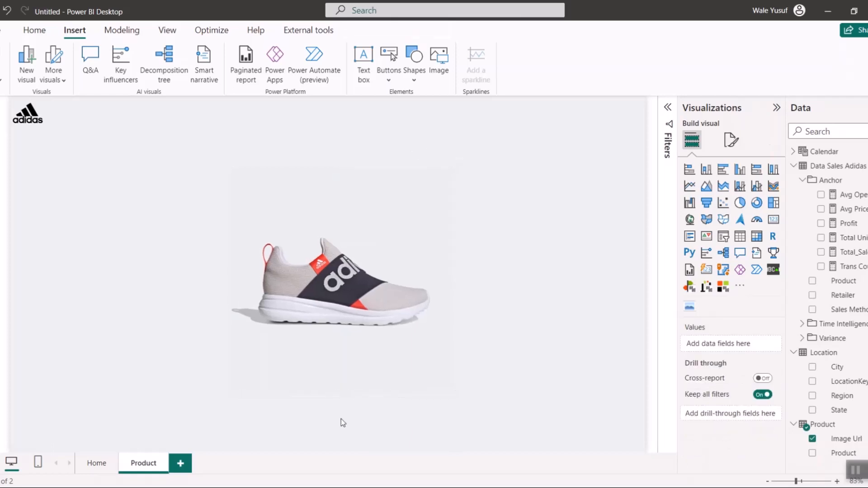
click(286, 370)
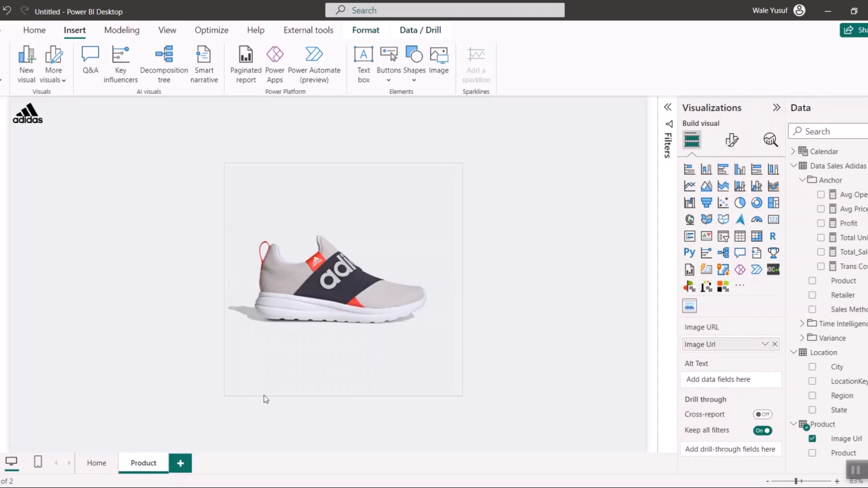
drag(265, 396, 259, 391)
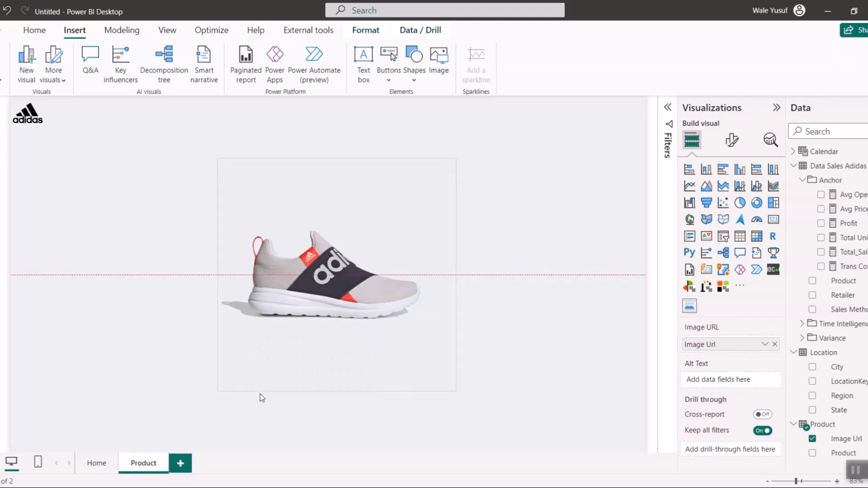
click(281, 428)
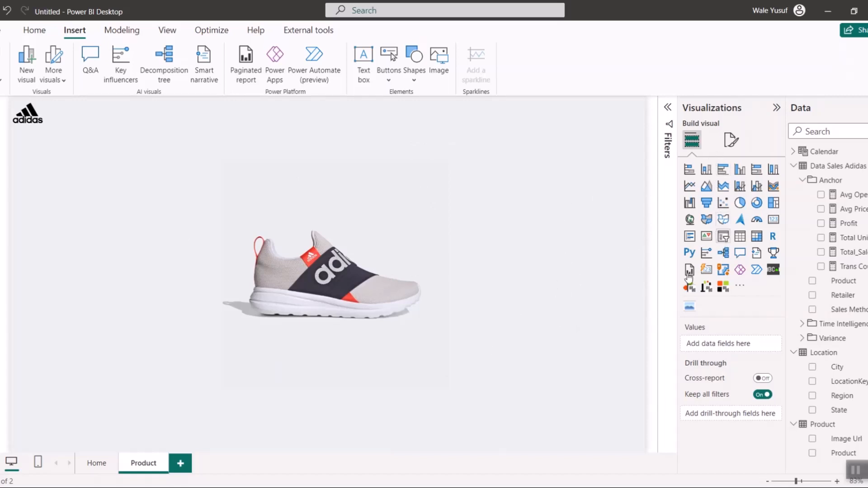
- Add a slicer on the Product table's Product field and shrink it beside the shoe image
click(723, 237)
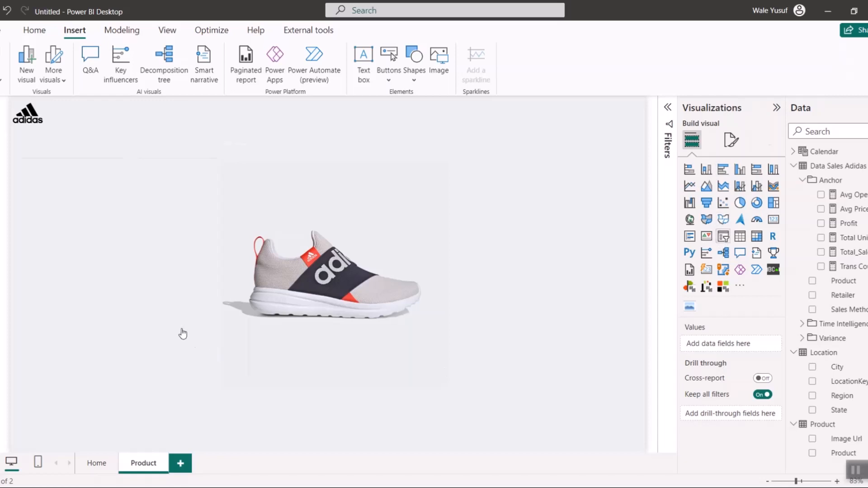
click(812, 453)
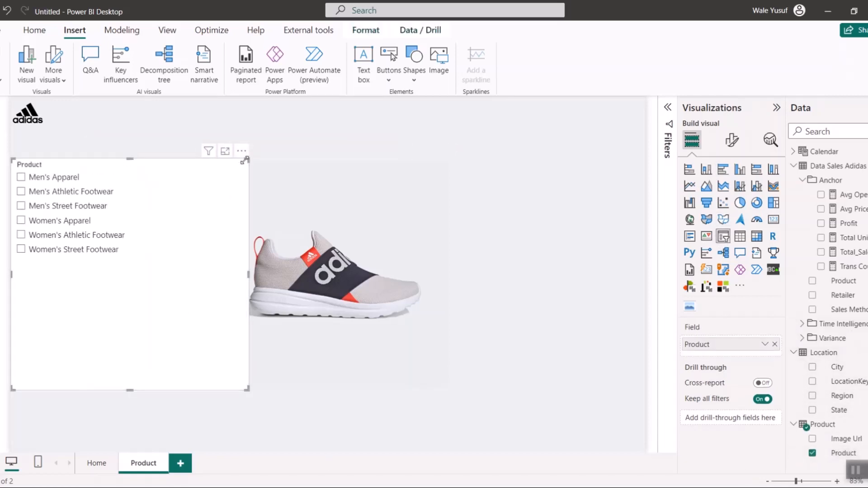
drag(244, 160, 158, 233)
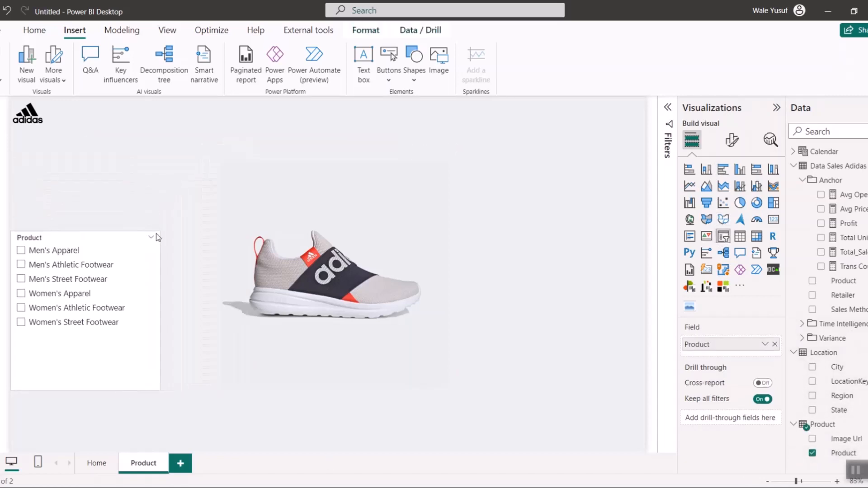
- Set the product slicer's style to Tile and reshape it into a single row spanning the page's lower edge
click(731, 143)
click(705, 223)
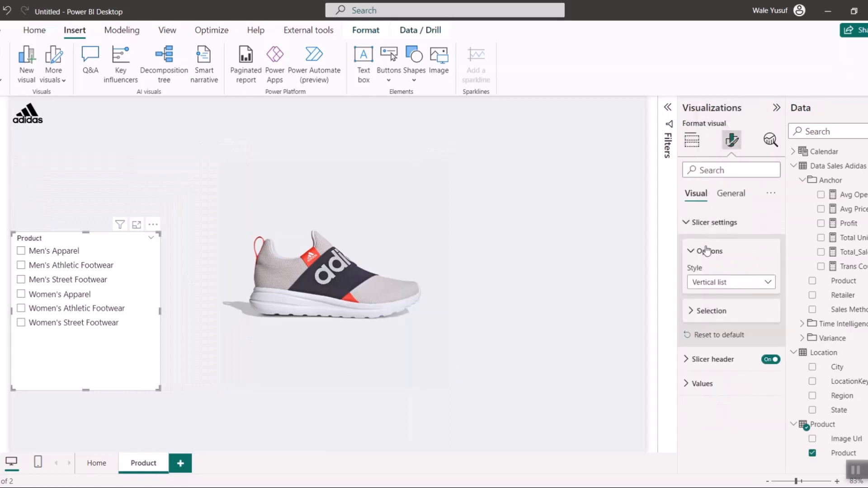
click(708, 283)
click(706, 309)
drag(140, 390, 120, 450)
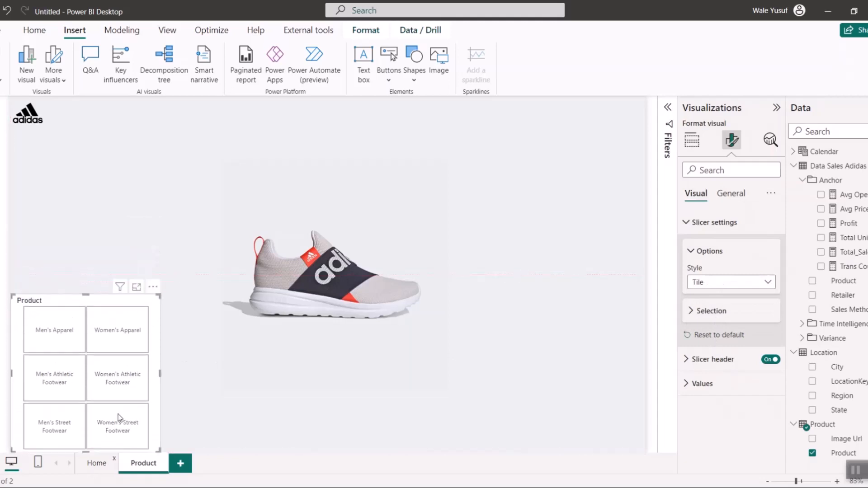
drag(163, 302, 658, 433)
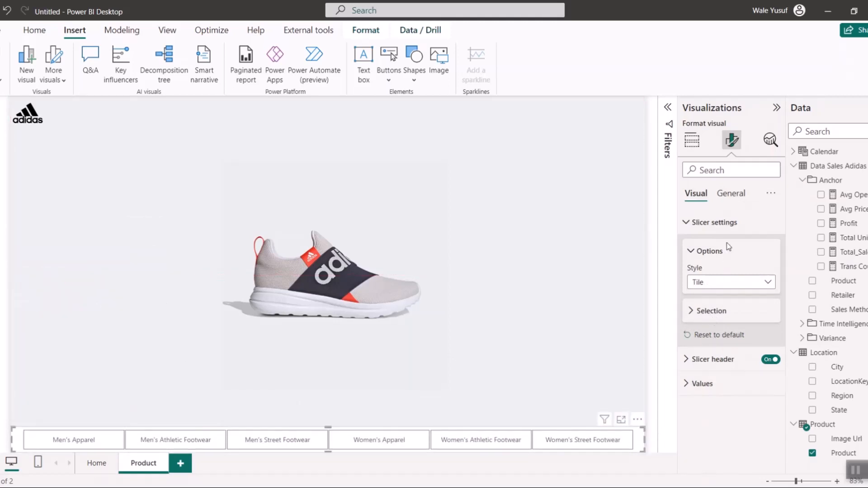
- Turn off the product slicer's header and background
click(771, 360)
click(730, 194)
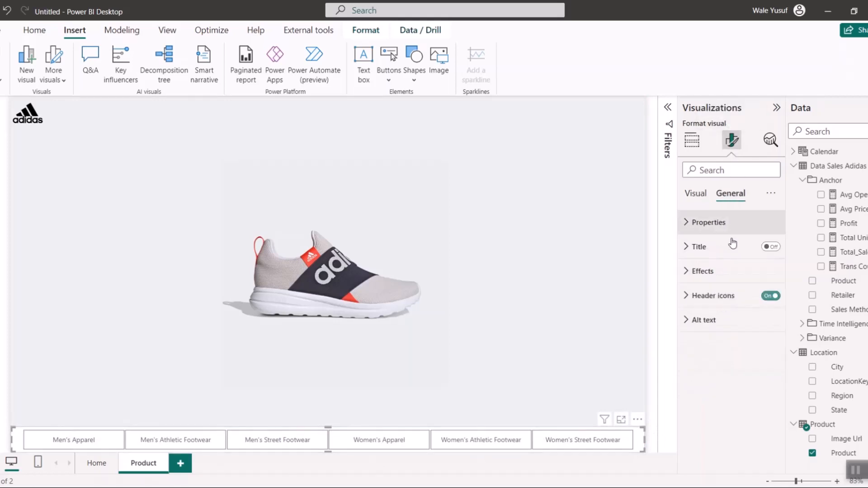
click(745, 283)
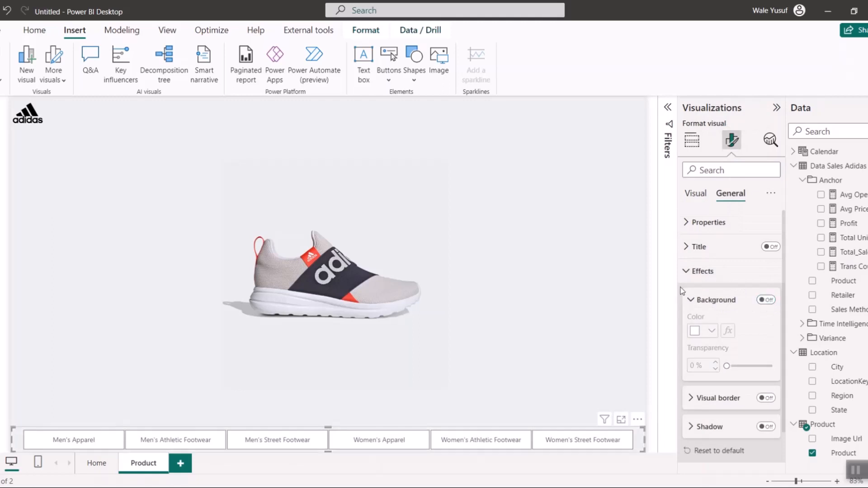
- Set the background color of the product slicer's tiles to the indigo blue from the recent colors
click(698, 195)
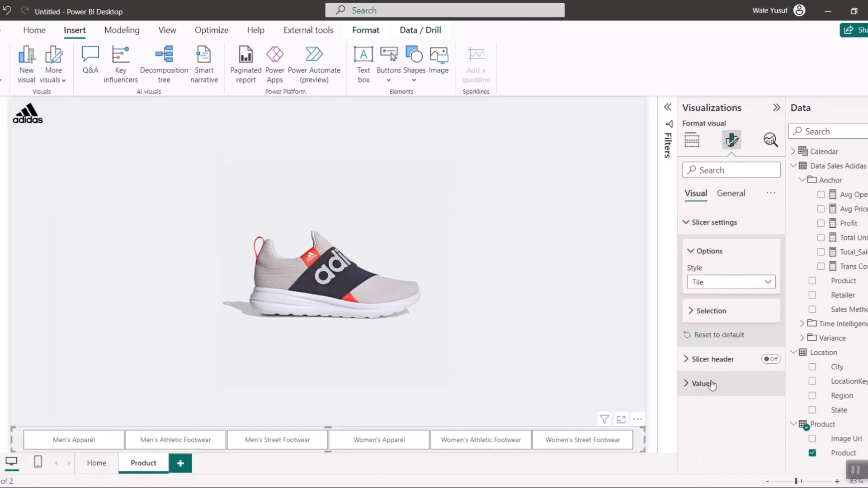
click(711, 384)
scroll(727, 384, down, 1)
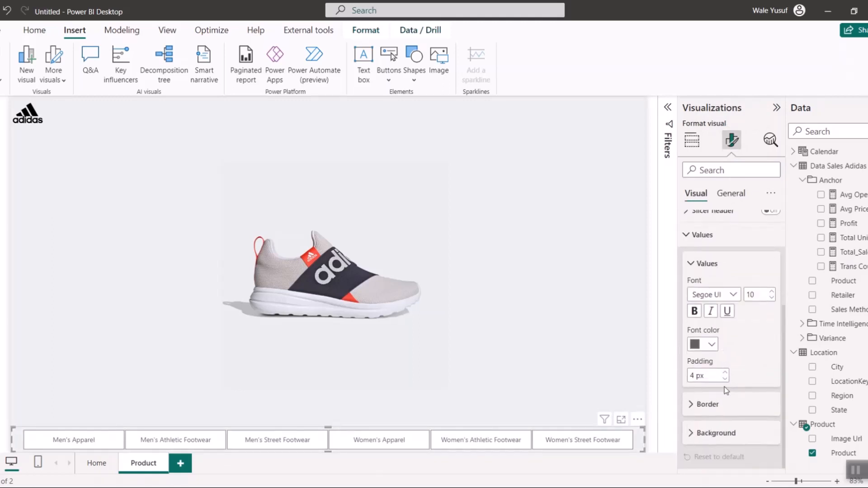
click(717, 433)
click(703, 434)
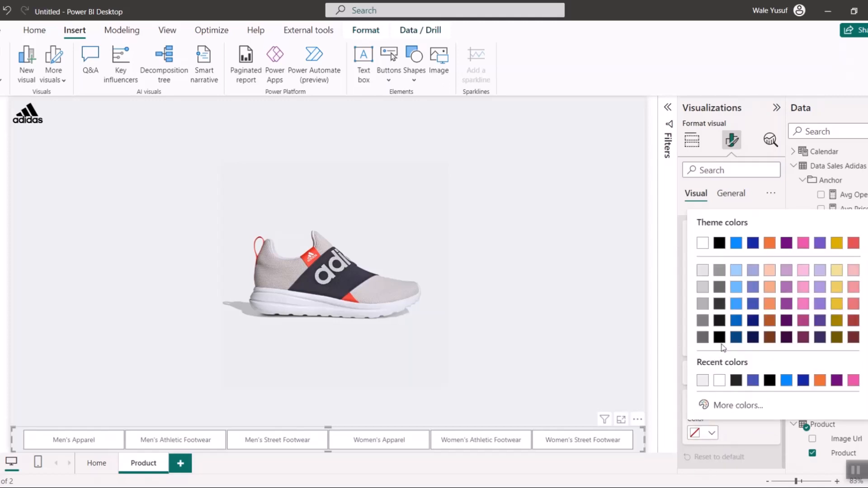
click(753, 382)
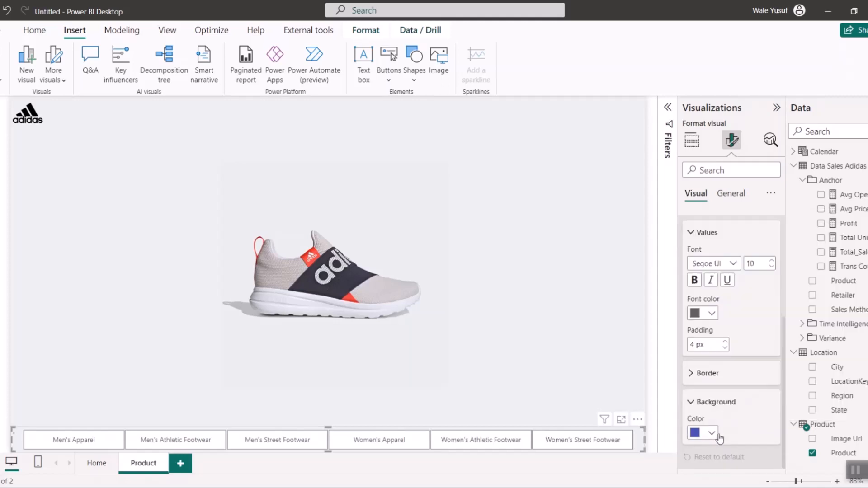
- Make the product slicer's value text white and italic
scroll(715, 343, up, 1)
click(710, 318)
click(710, 356)
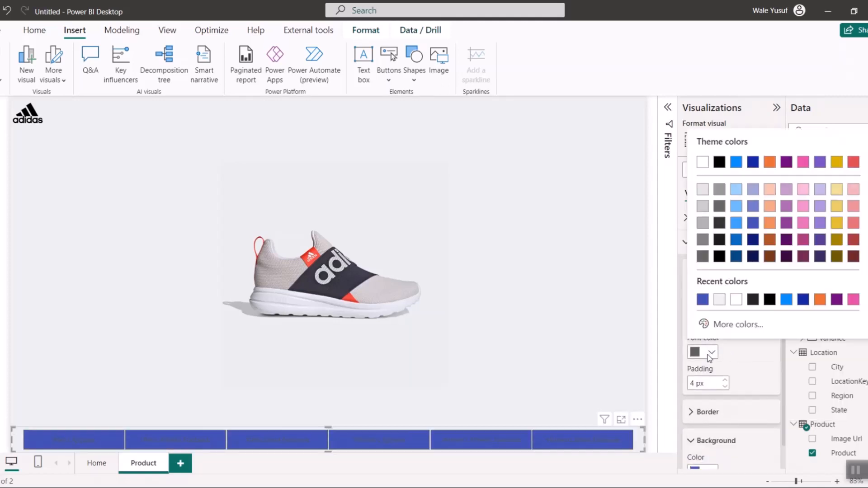
click(702, 162)
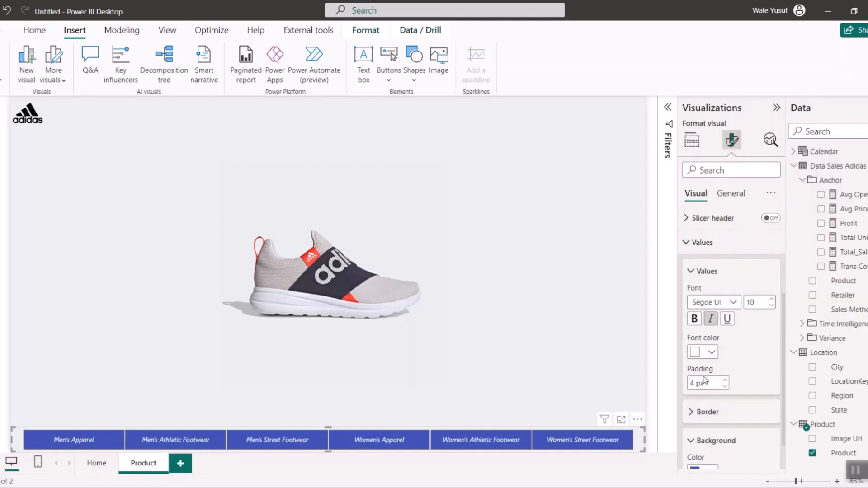
click(711, 319)
- Test the product slicer by selecting each tile from Men's Apparel through Women's Street Footwear and checking the product image
click(342, 440)
click(97, 441)
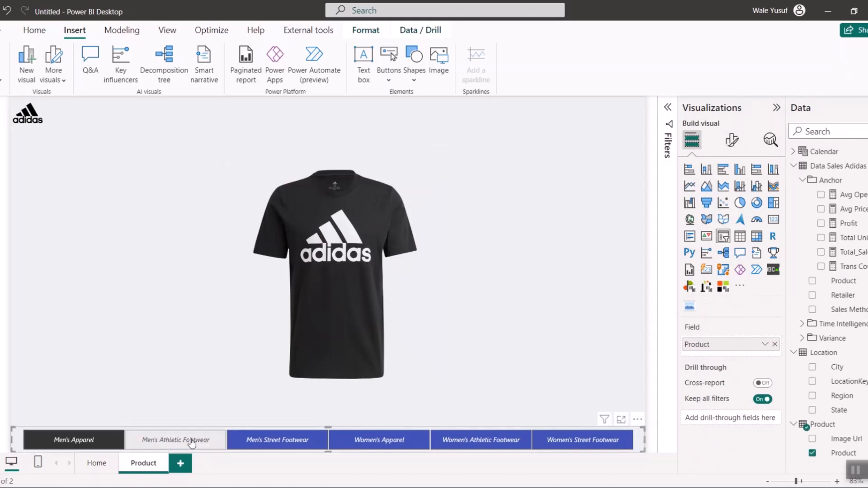
click(192, 442)
click(277, 441)
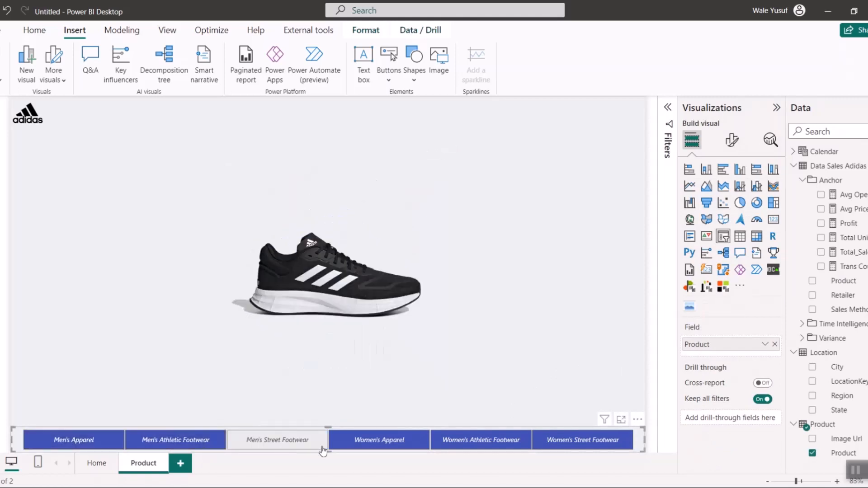
click(400, 443)
click(401, 443)
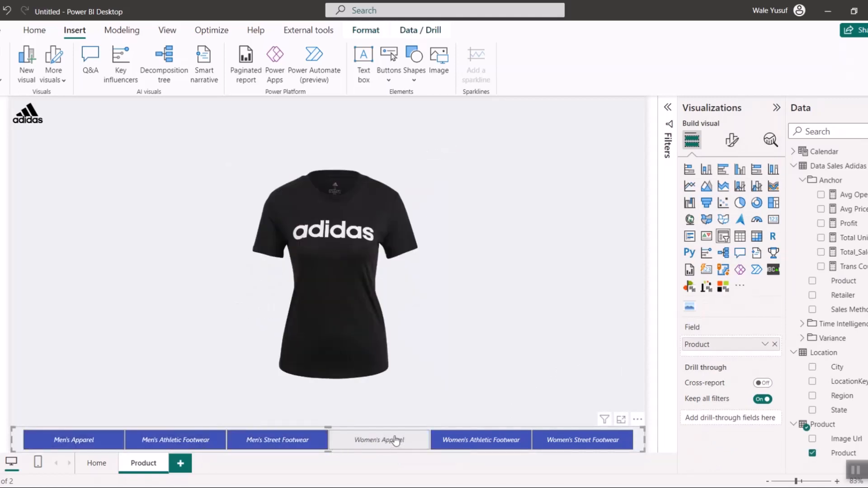
click(485, 442)
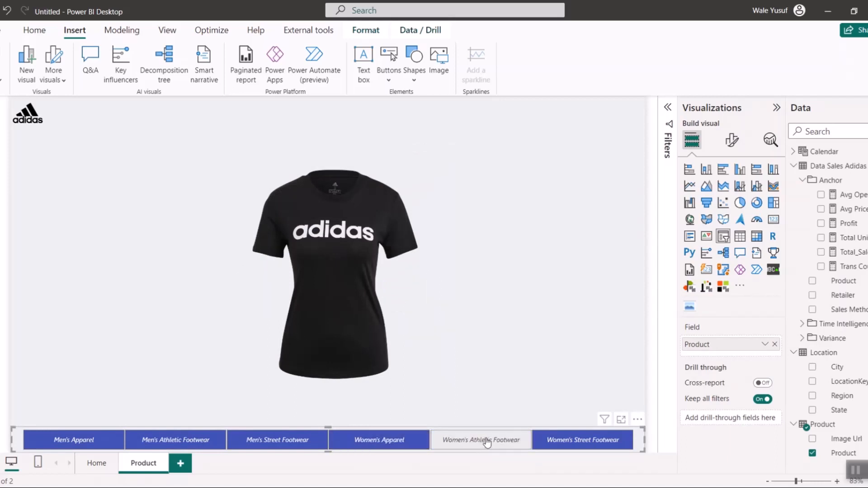
click(579, 441)
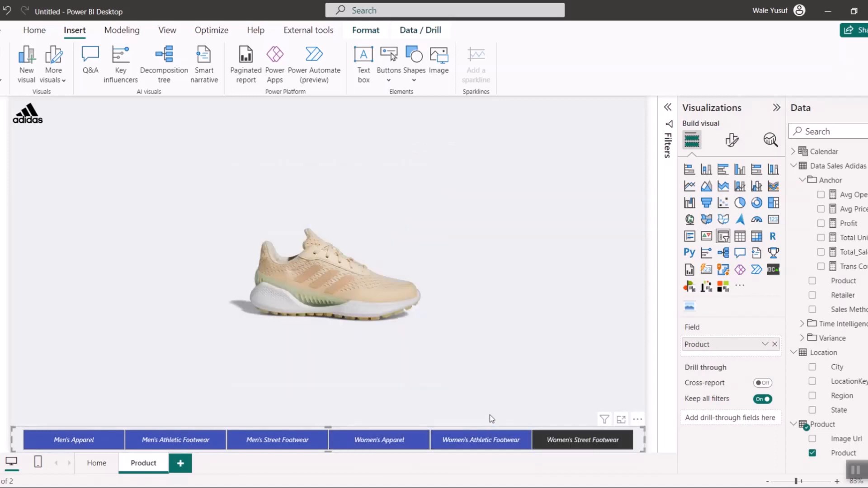
- Add a stacked bar chart of Total_Sales by Sales Method and place it left of the shoe image, just above the slicer
click(530, 381)
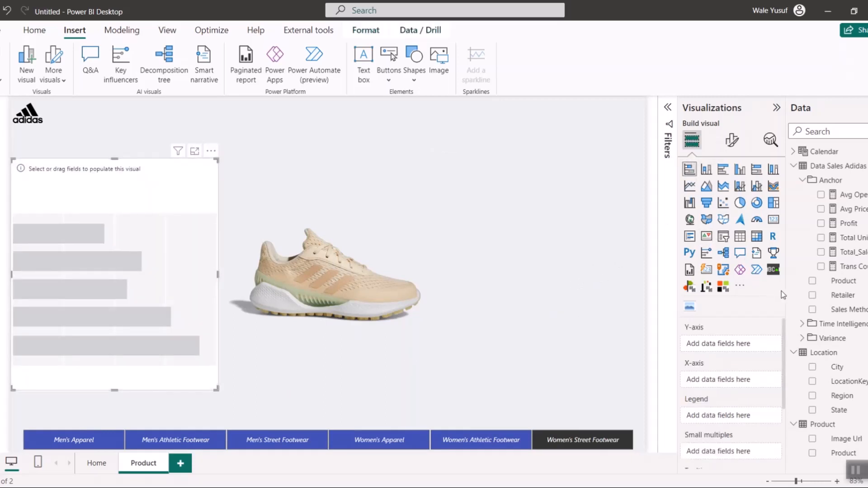
click(813, 310)
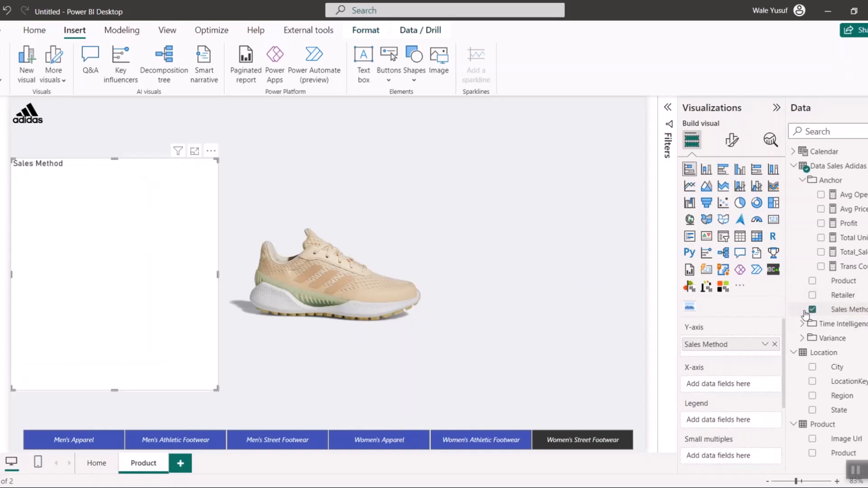
click(821, 252)
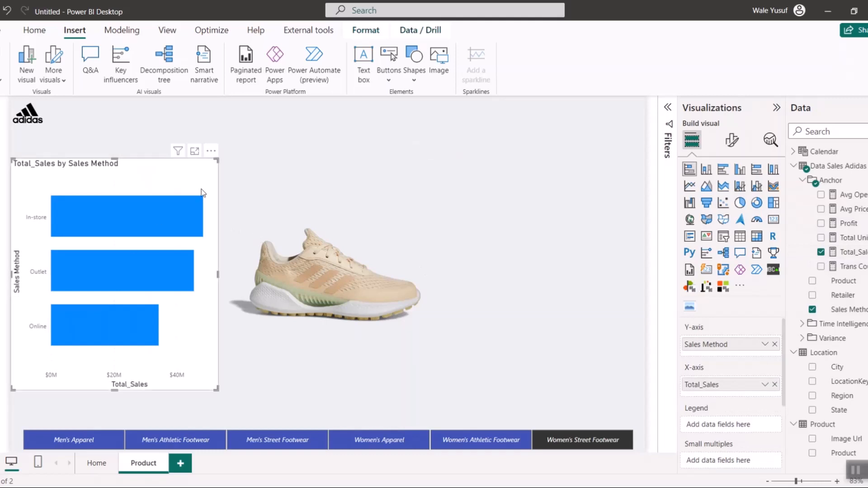
drag(155, 173, 149, 210)
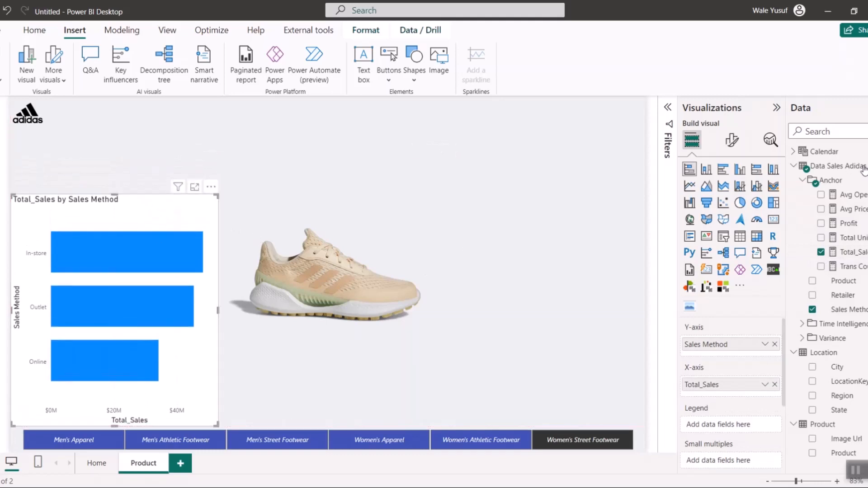
- Turn off the background of the Sales Method bar chart
click(731, 142)
click(731, 193)
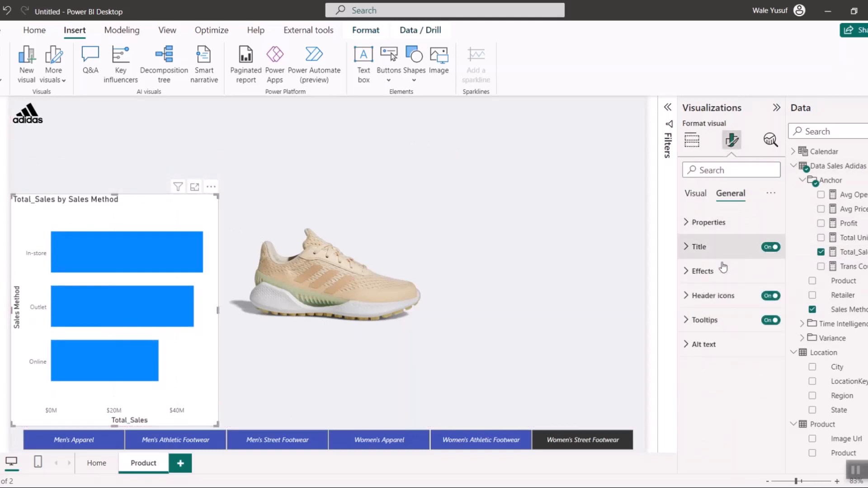
click(720, 269)
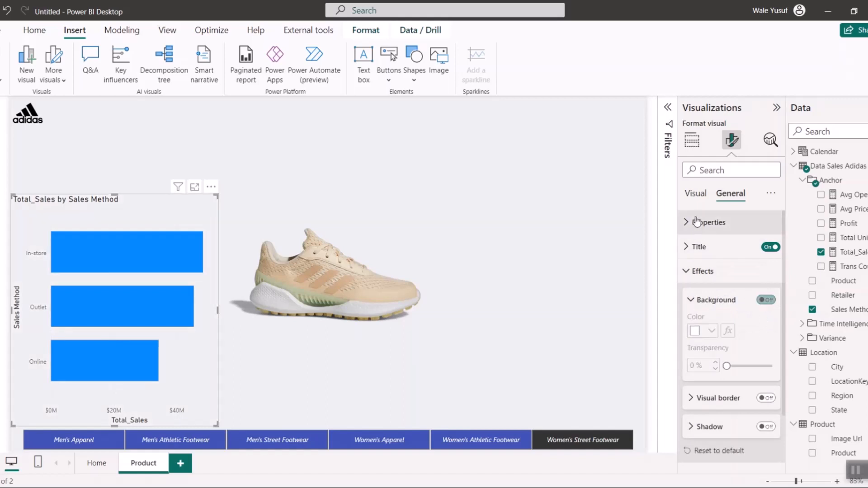
- Turn off the bar chart's Y-axis title and its whole X-axis, including the X-axis title
click(695, 195)
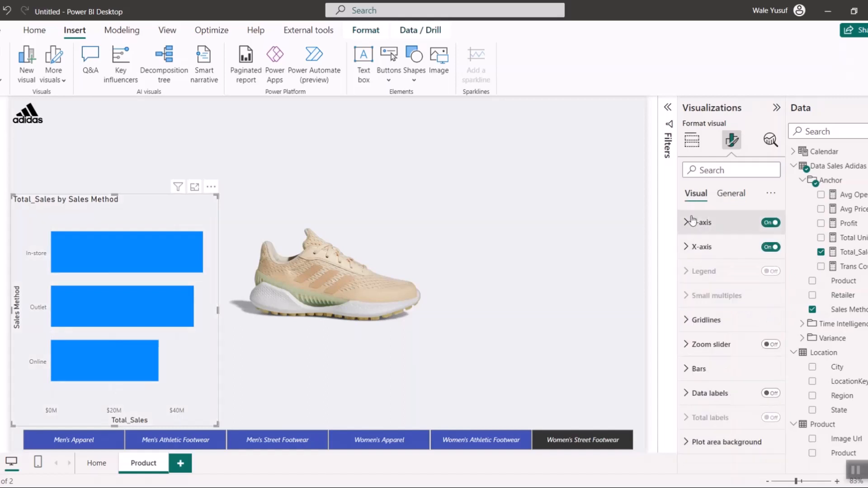
click(696, 223)
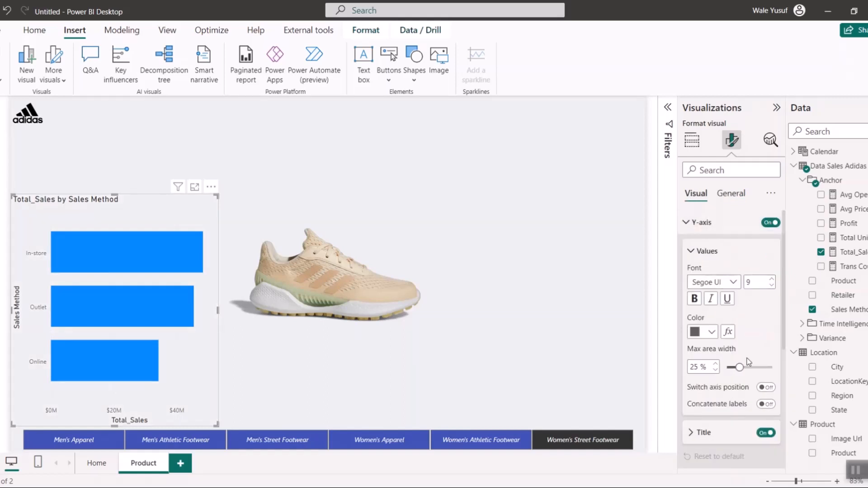
click(770, 434)
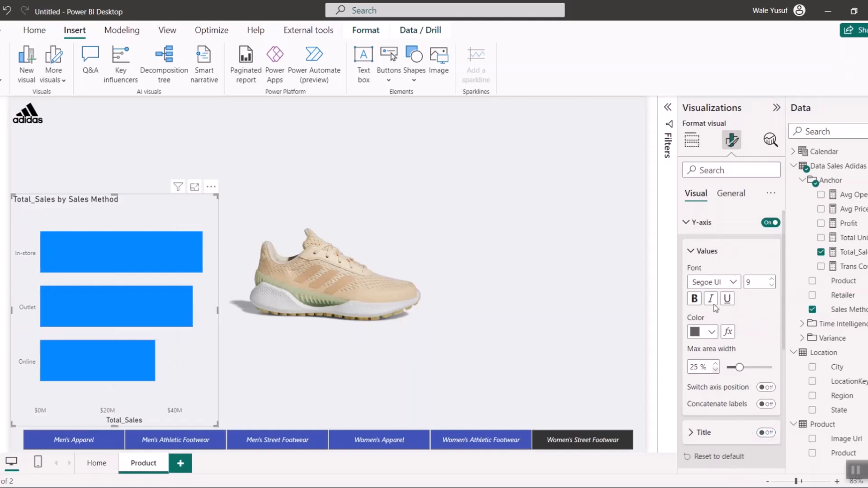
click(689, 223)
click(701, 247)
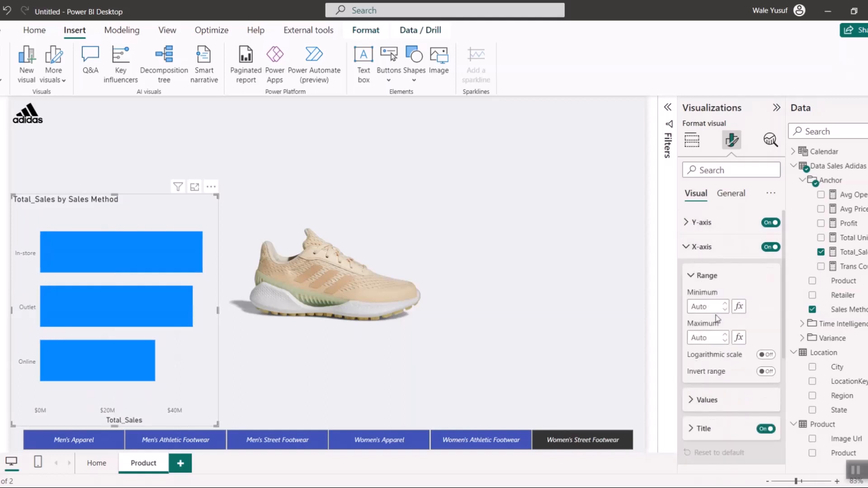
click(767, 430)
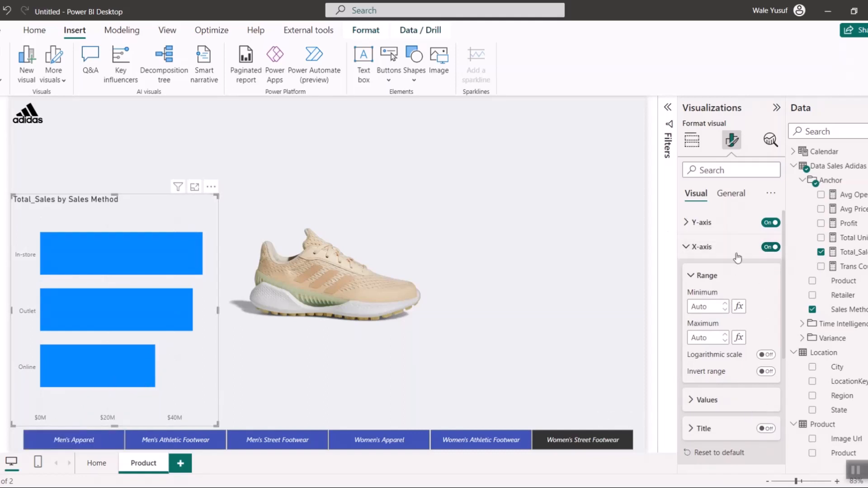
click(771, 247)
click(696, 250)
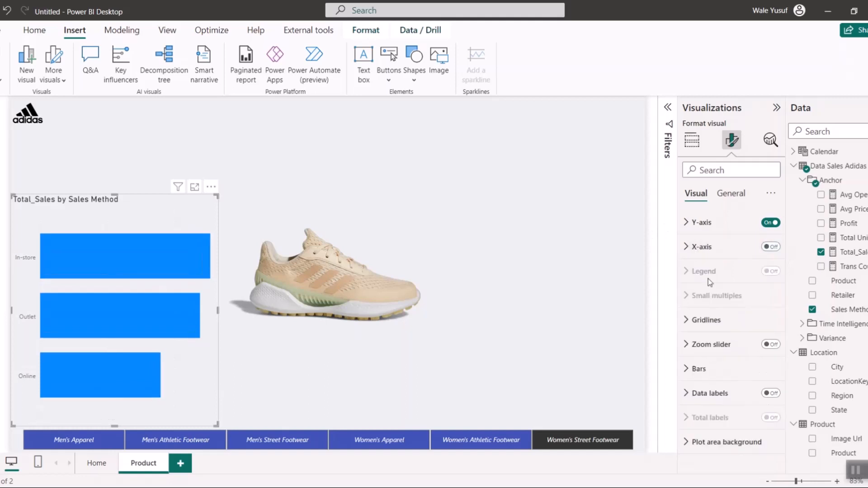
- Turn on the bar chart's data labels and set their position to Inside end
click(771, 393)
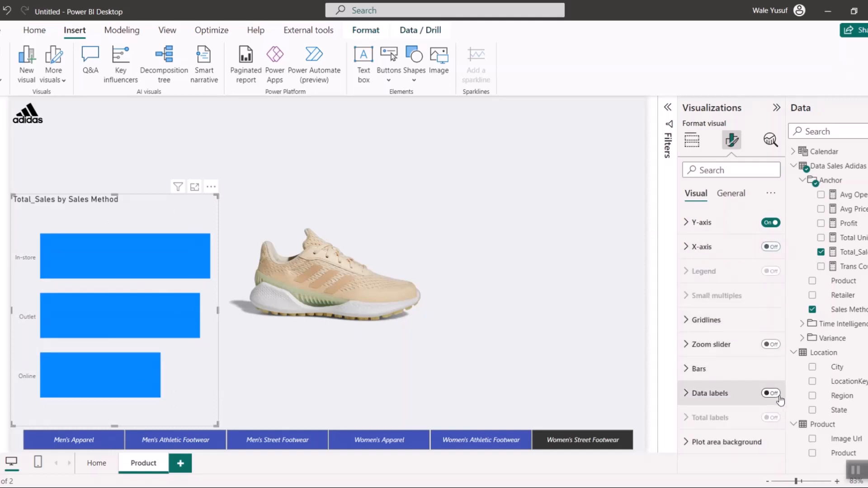
click(698, 401)
scroll(712, 352, down, 5)
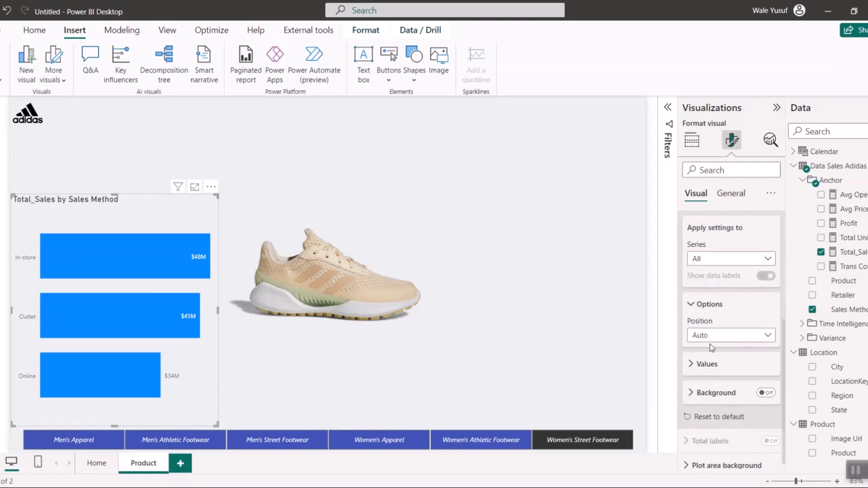
click(711, 336)
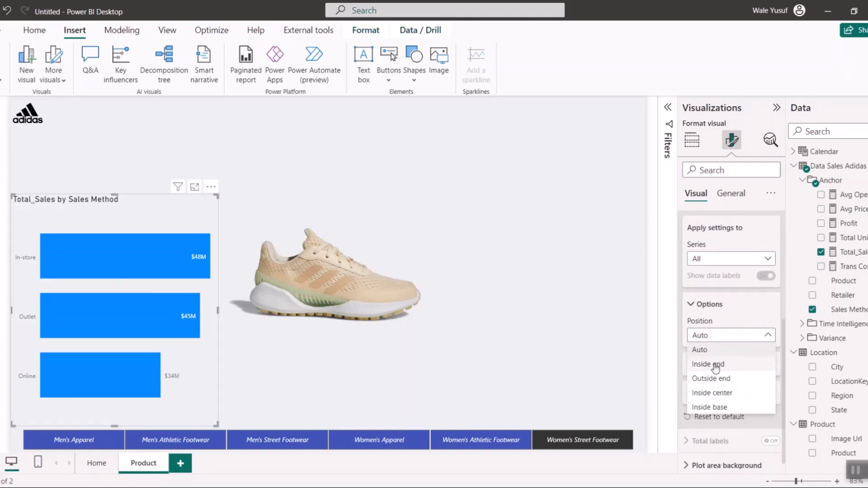
click(713, 366)
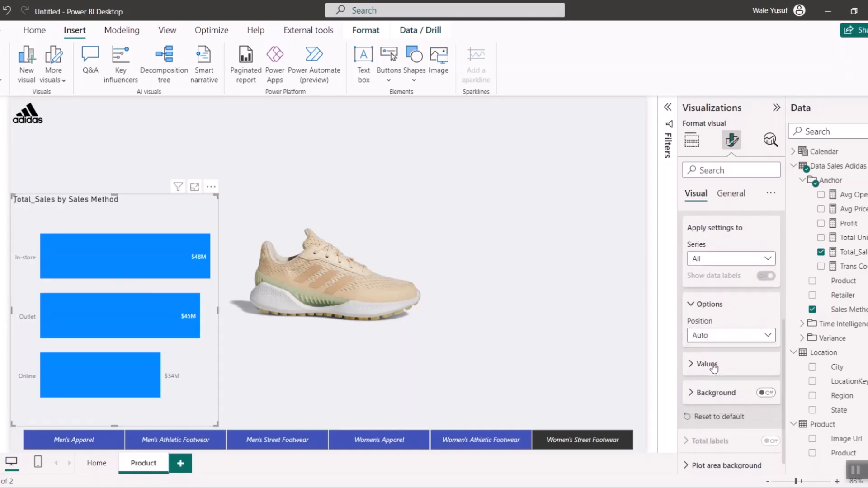
scroll(729, 349, up, 3)
click(688, 317)
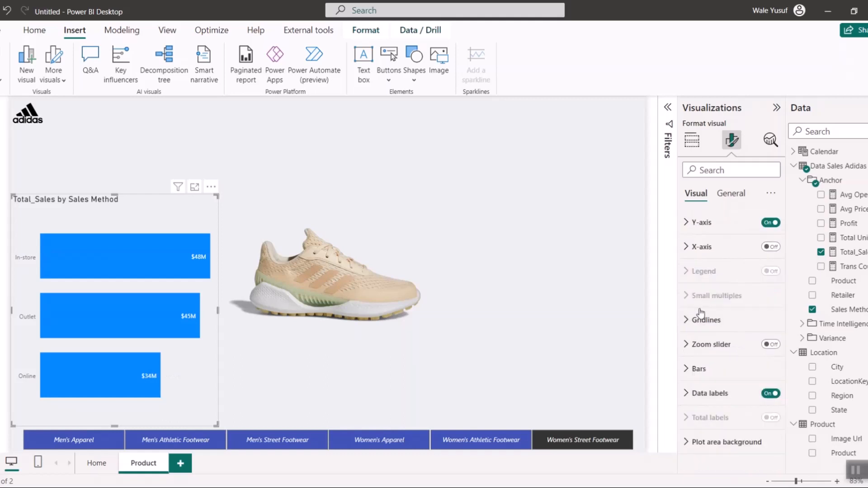
- Recolor the chart's bars in the slicer's indigo blue and shrink the chart into the page's lower-left area above the slicer
click(691, 368)
scroll(705, 367, down, 3)
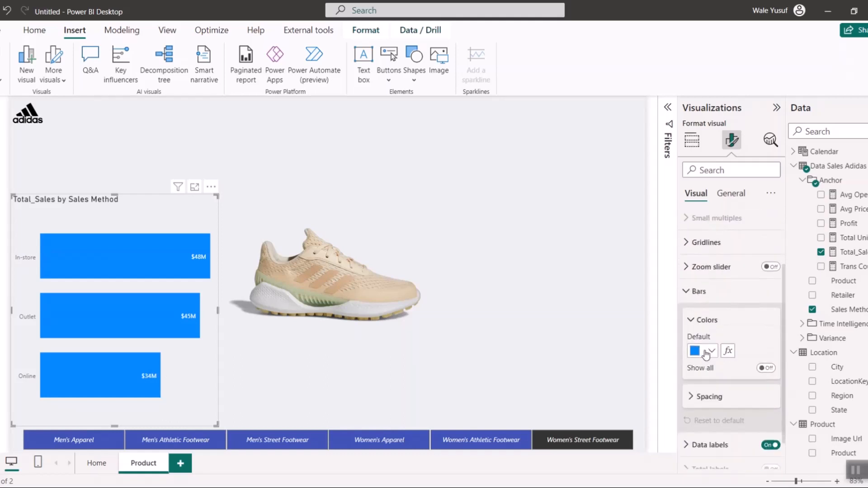
click(706, 355)
click(724, 304)
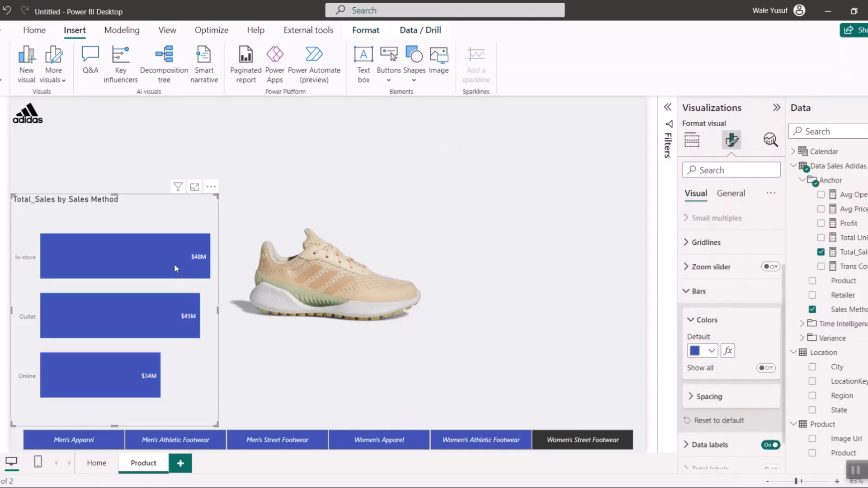
drag(216, 196, 164, 326)
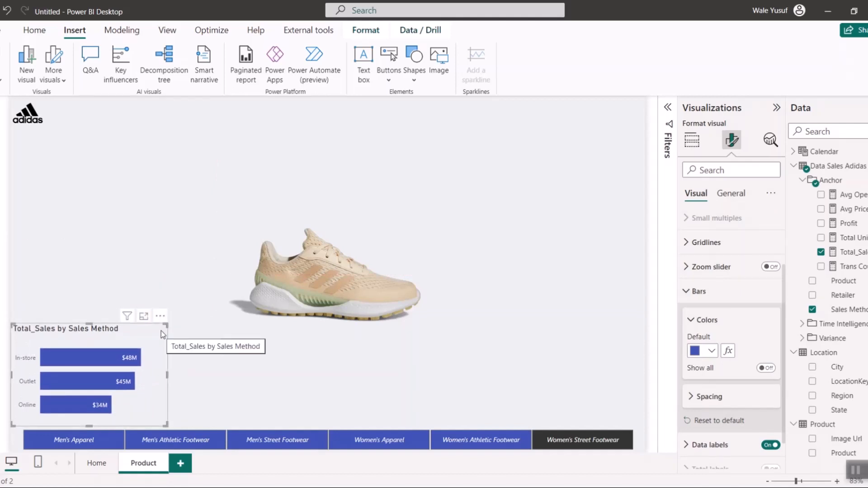
- Change the bar chart's title to "Sales by Sales Method" and set its font size to 12
click(731, 194)
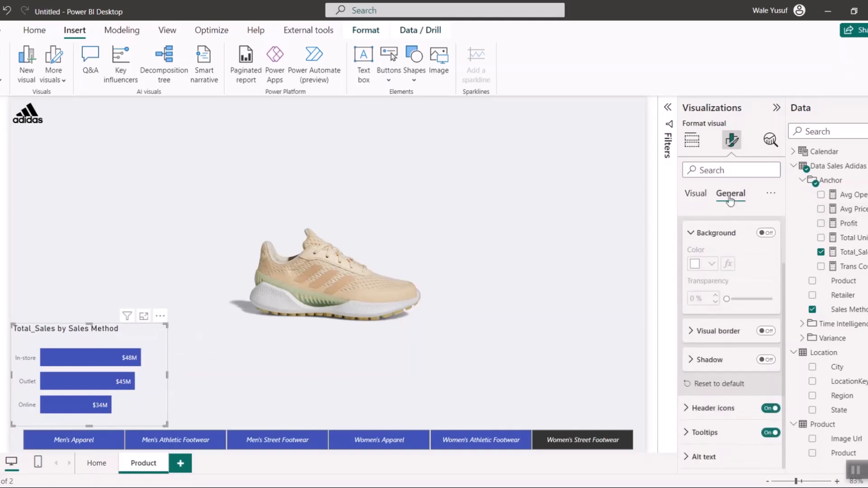
click(695, 193)
click(731, 194)
click(714, 247)
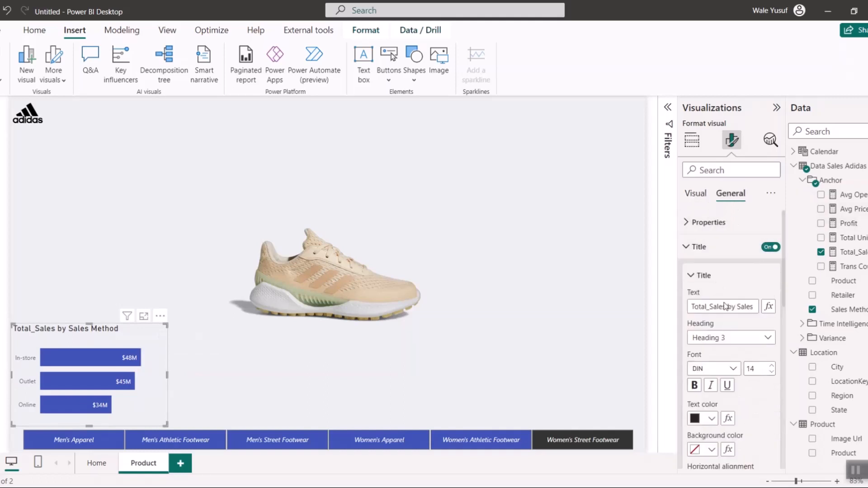
key(BackSpace)
key(BackSpace)
key(BackSpace)
key(BackSpace)
key(BackSpace)
key(BackSpace)
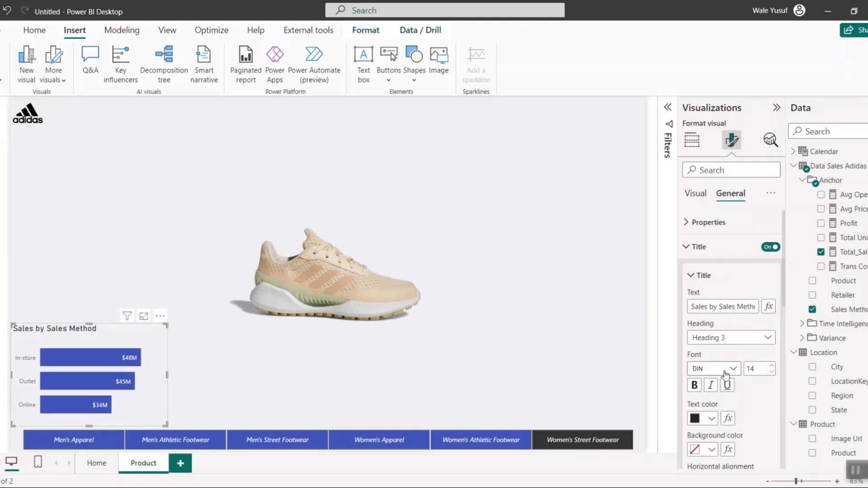
click(772, 372)
click(772, 372)
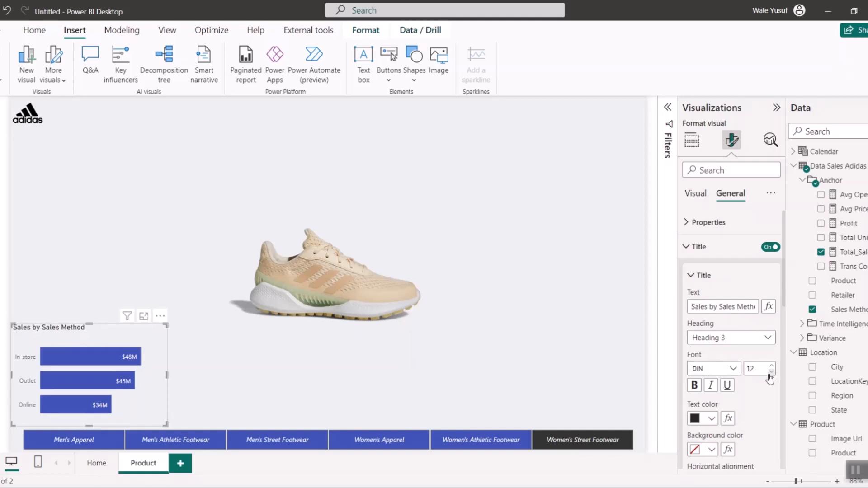
- Set the bar chart title's font size to 13 and its font to Segoe UI
click(772, 366)
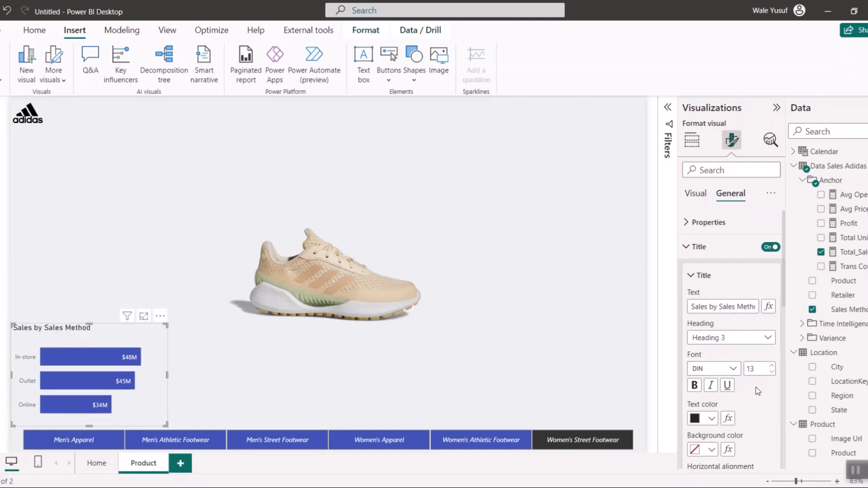
click(733, 370)
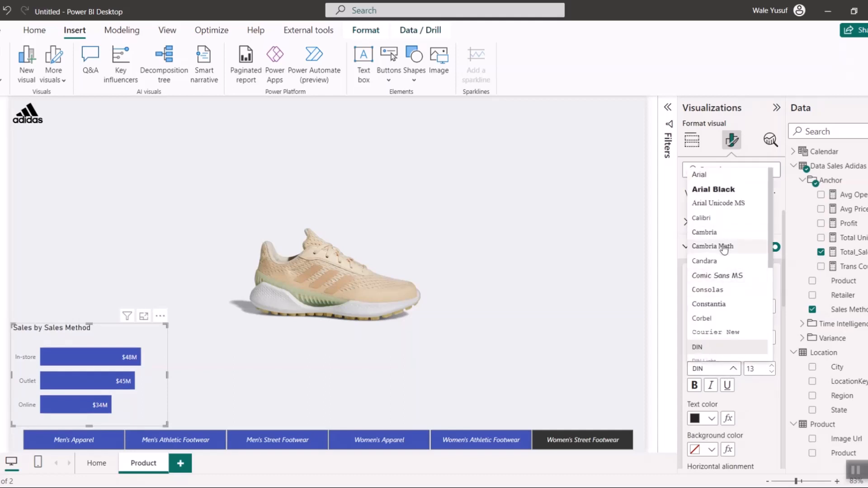
scroll(724, 272, down, 3)
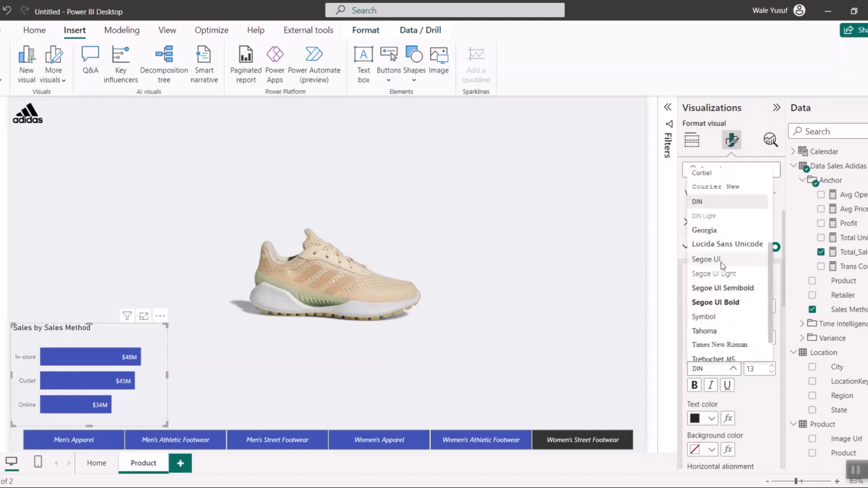
click(706, 260)
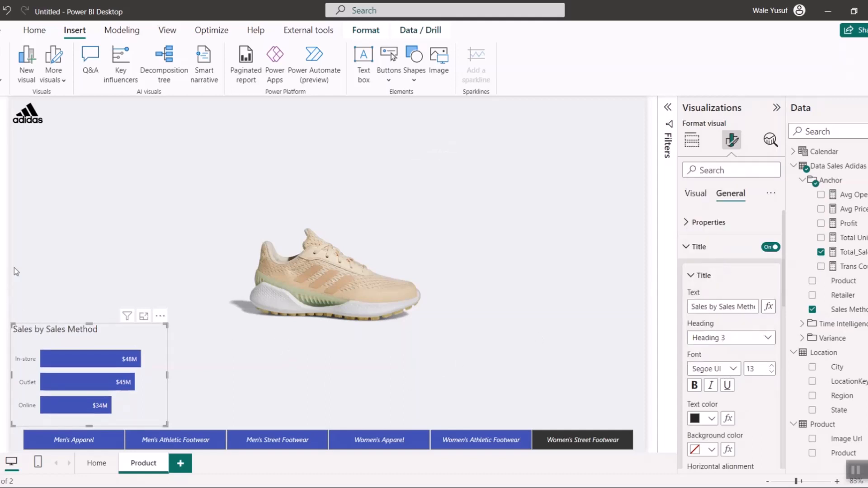
click(28, 264)
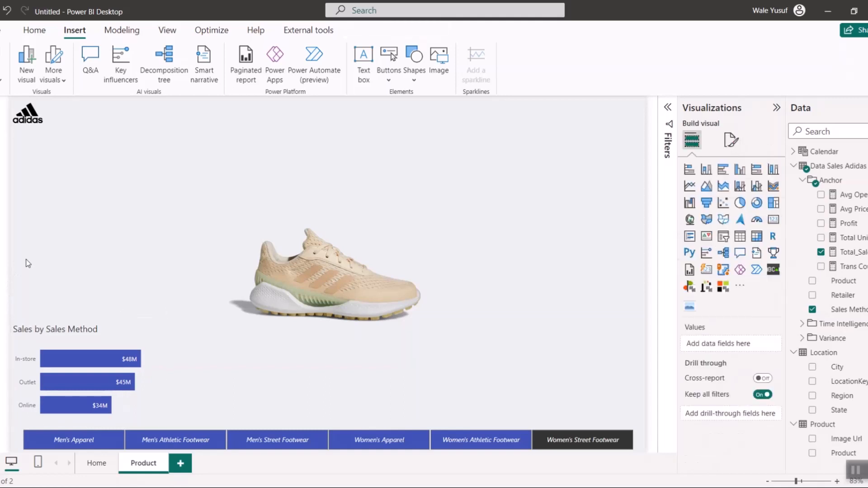
click(68, 326)
click(72, 260)
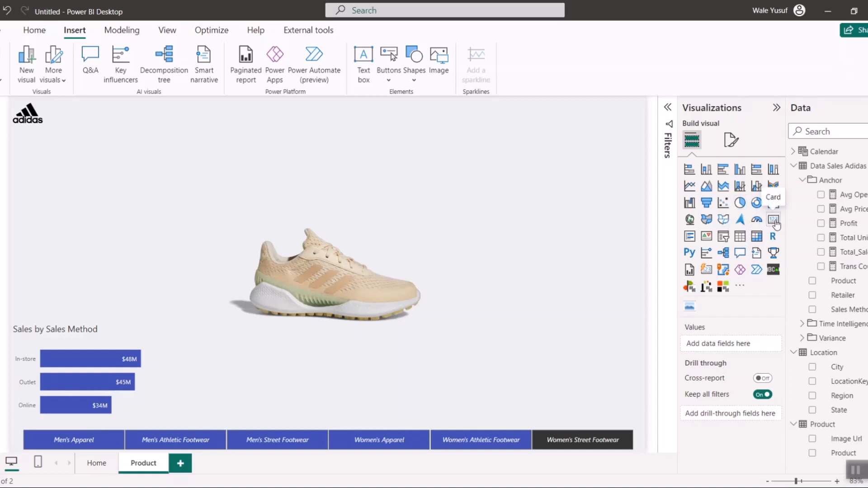
- Add a card visual showing the Product field from the Product table, placed above the bar chart beside the product image
drag(97, 244, 163, 218)
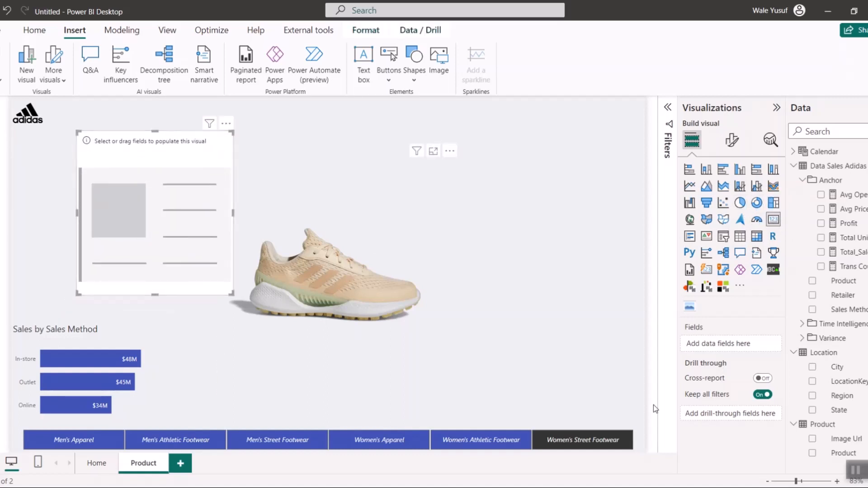
click(812, 454)
drag(179, 236, 192, 253)
- Turn off the Product card's category label and background, then shrink it and place it just above the shoe's heel
click(732, 140)
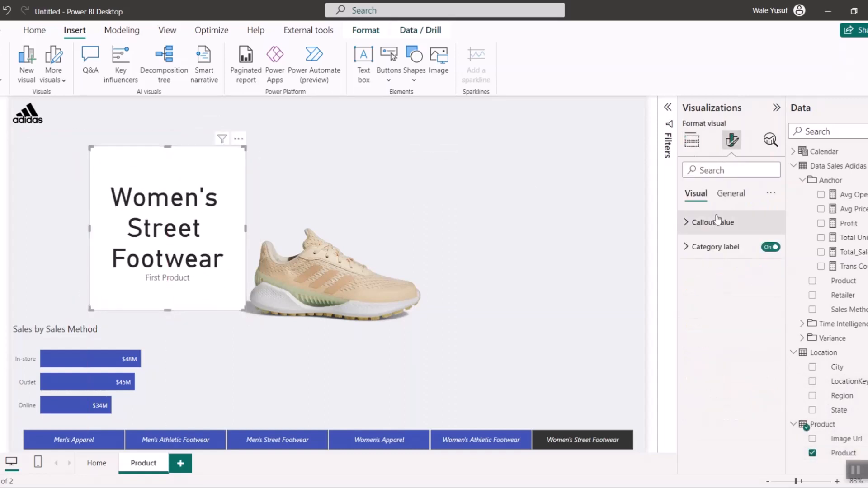
click(770, 248)
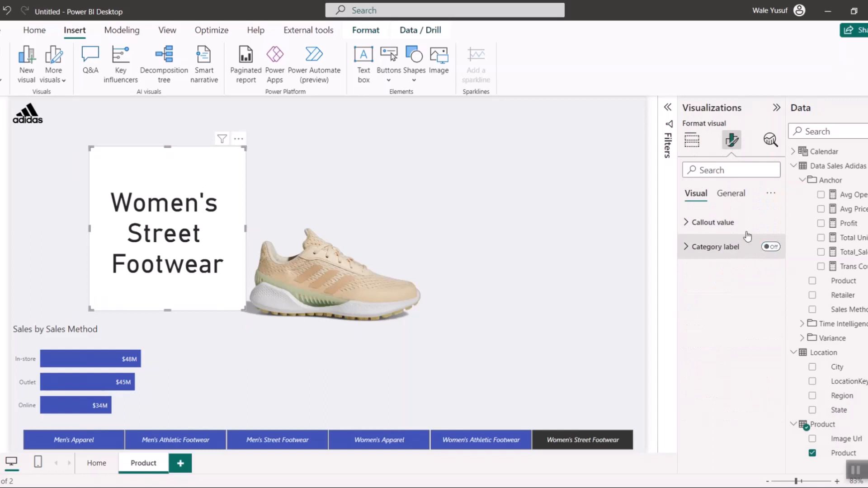
click(730, 194)
click(724, 273)
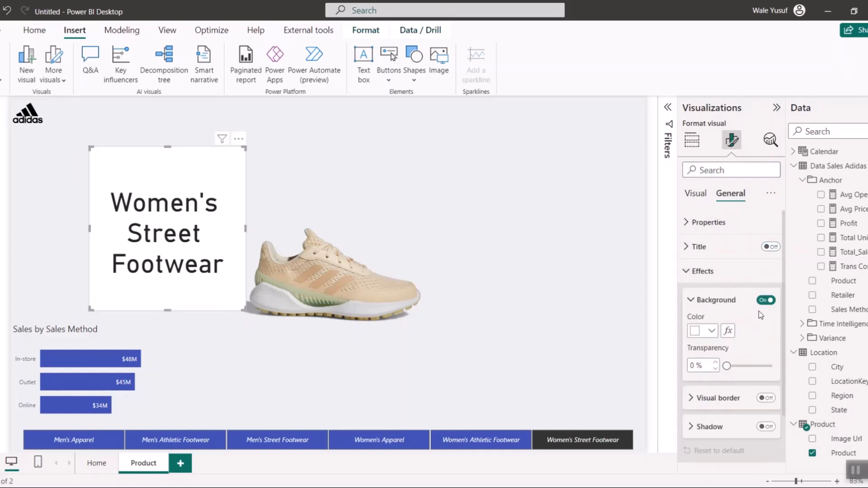
click(766, 300)
mouse_move(135, 163)
mouse_down()
mouse_move(173, 127)
mouse_move(136, 131)
mouse_move(146, 154)
mouse_up()
drag(190, 188, 181, 168)
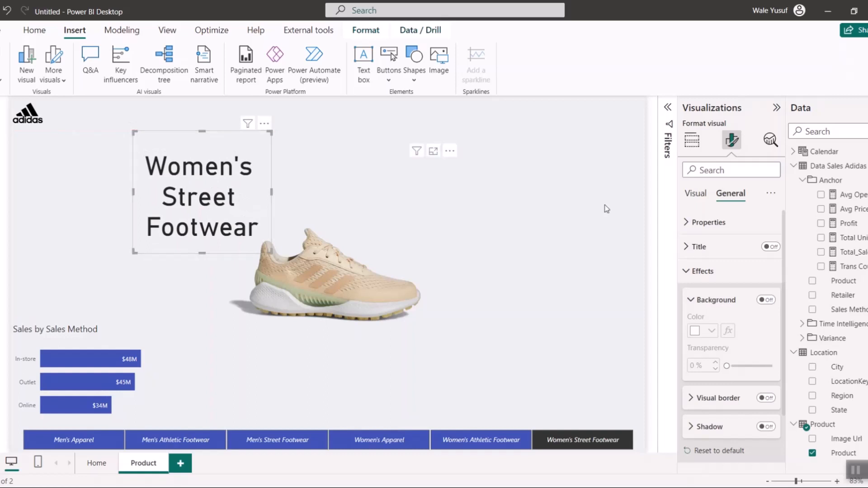
- Set the Product card's callout value color to light gray #CCCCCC
click(699, 194)
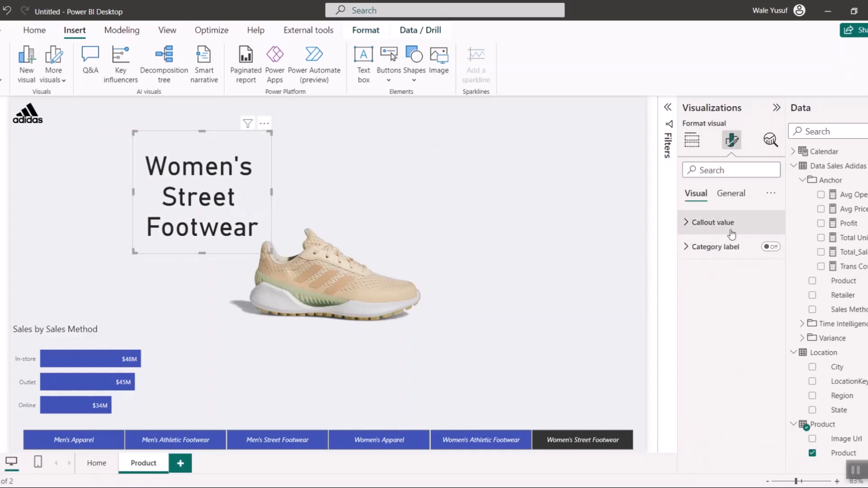
click(726, 228)
click(712, 313)
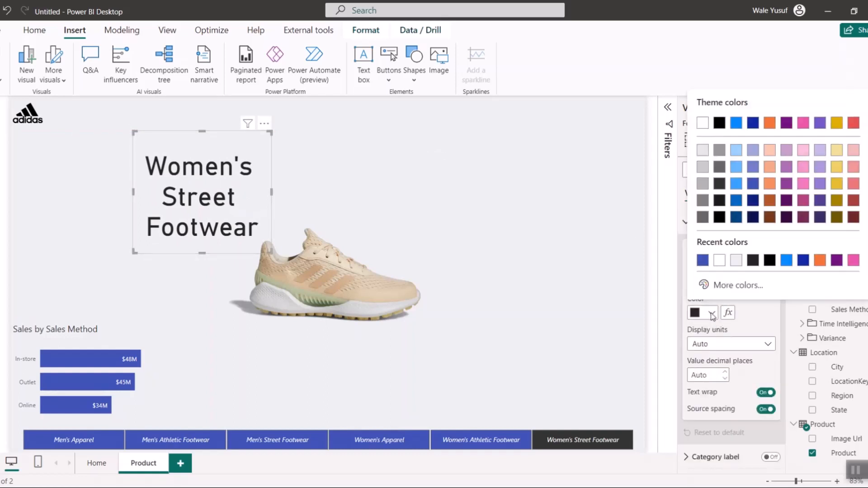
click(703, 169)
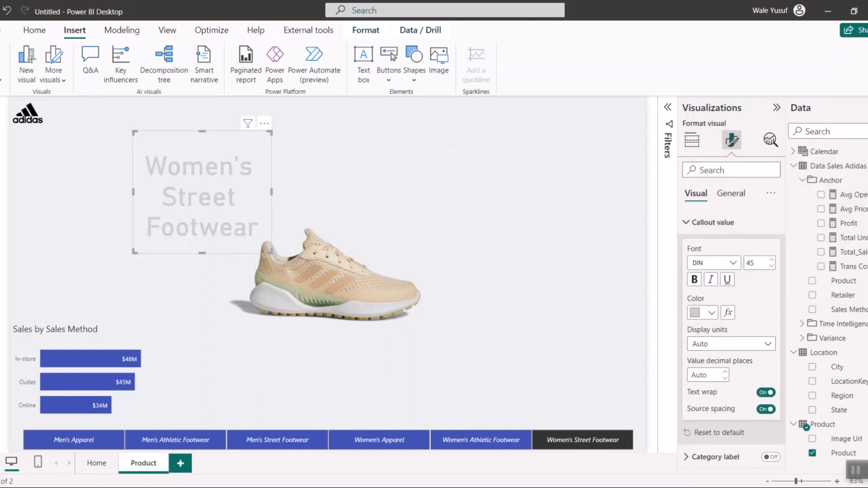
- Copy the text color code #A39B97 from the Color Codes note in Notepad and apply it to the Product card's callout value
key(alt+Tab)
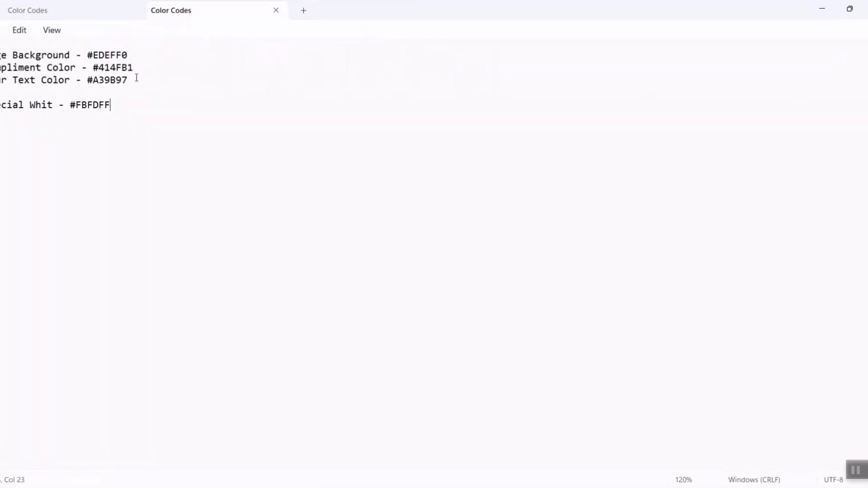
drag(129, 80, 98, 81)
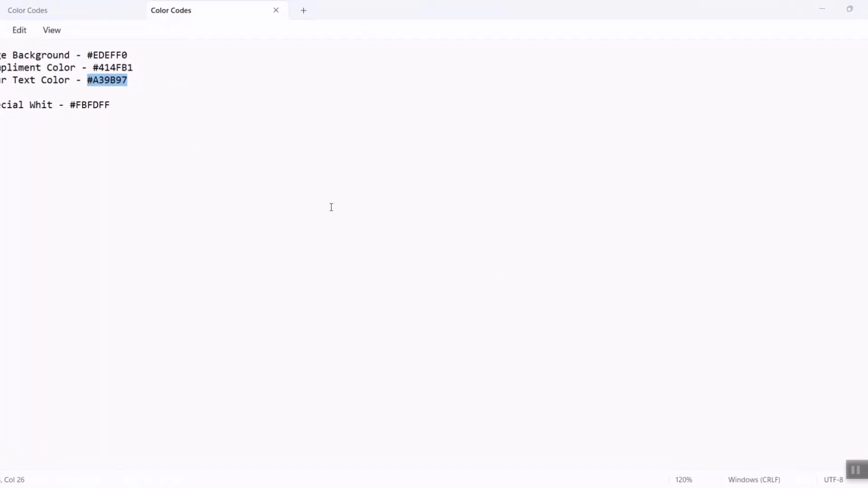
click(822, 11)
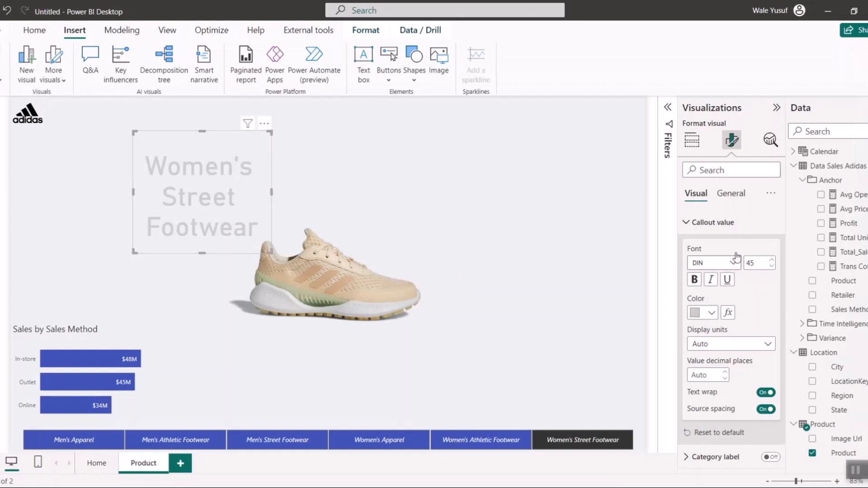
click(712, 312)
click(737, 285)
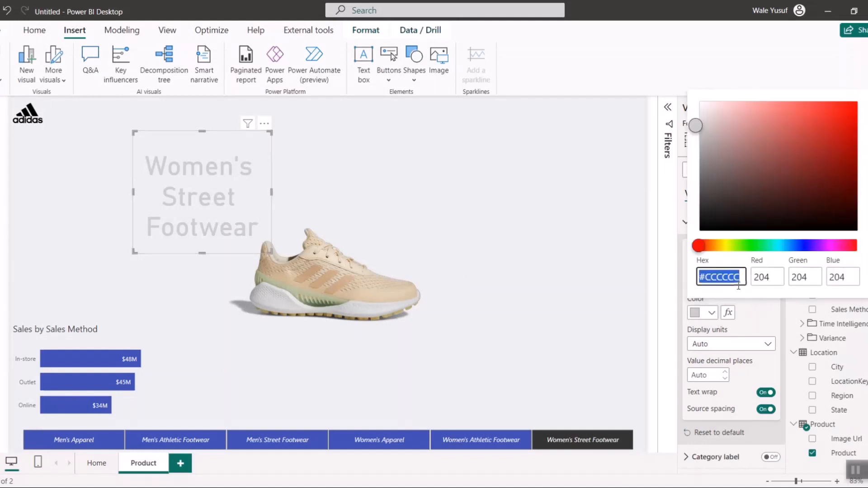
text(#A39B97)
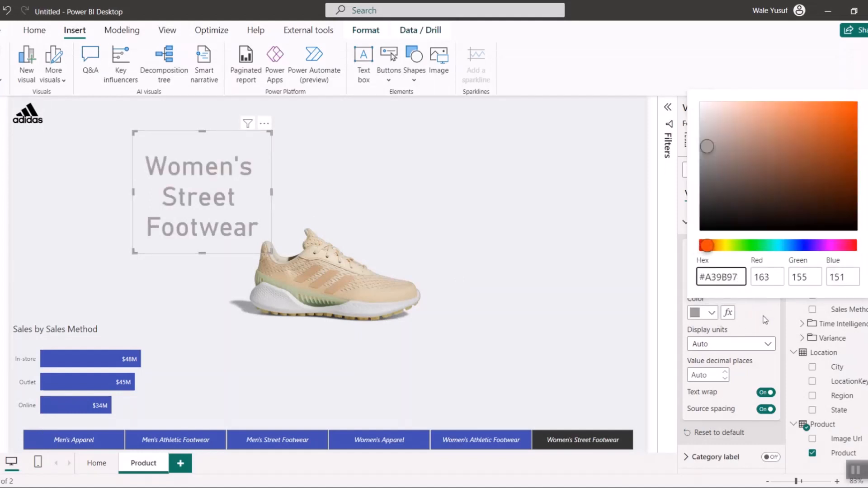
click(762, 316)
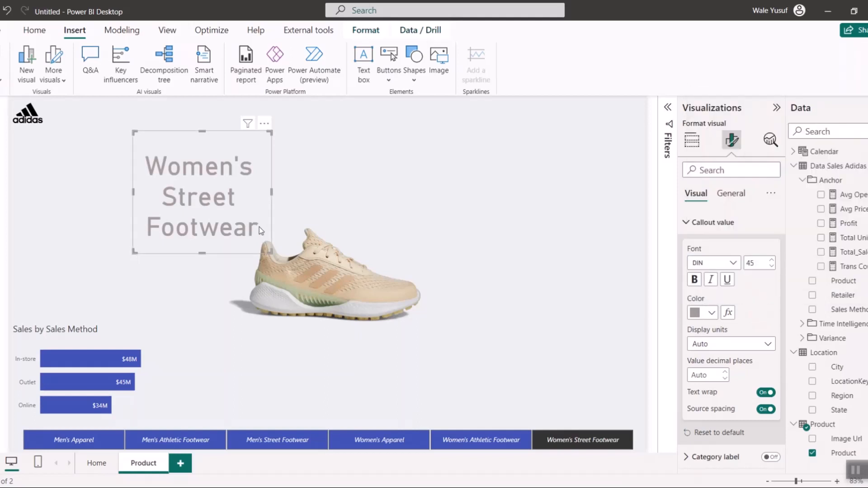
- Set the Product card's callout font size to 30, then narrow the card and position it beside the product image
drag(220, 198, 213, 203)
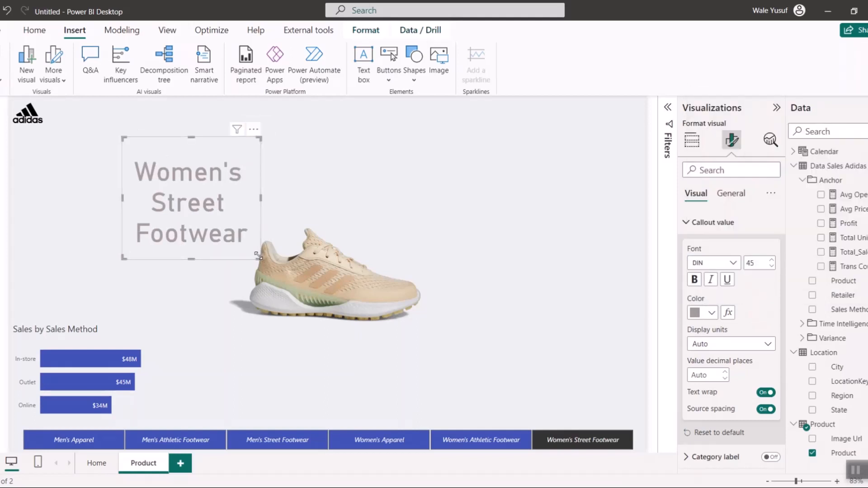
mouse_move(259, 257)
mouse_down()
mouse_move(230, 239)
mouse_move(264, 252)
mouse_up()
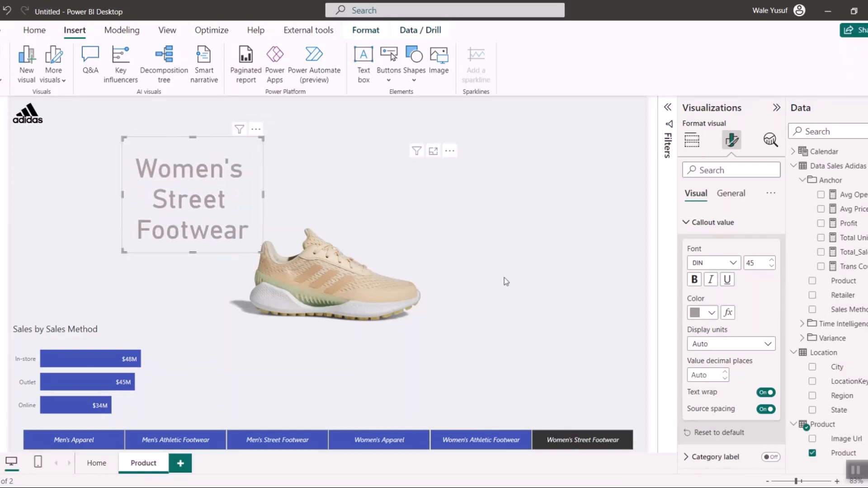
text(30)
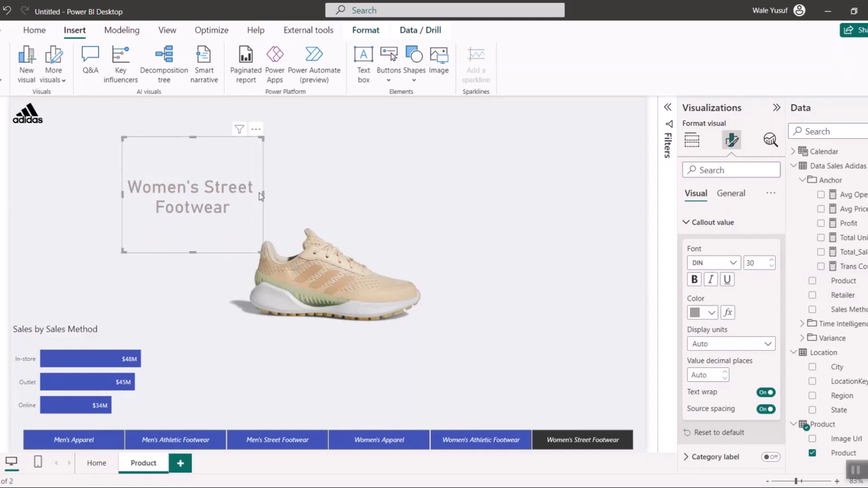
drag(263, 195, 210, 192)
- Step through the product slicer's tiles to check how the card's text and the product image fit together
click(179, 440)
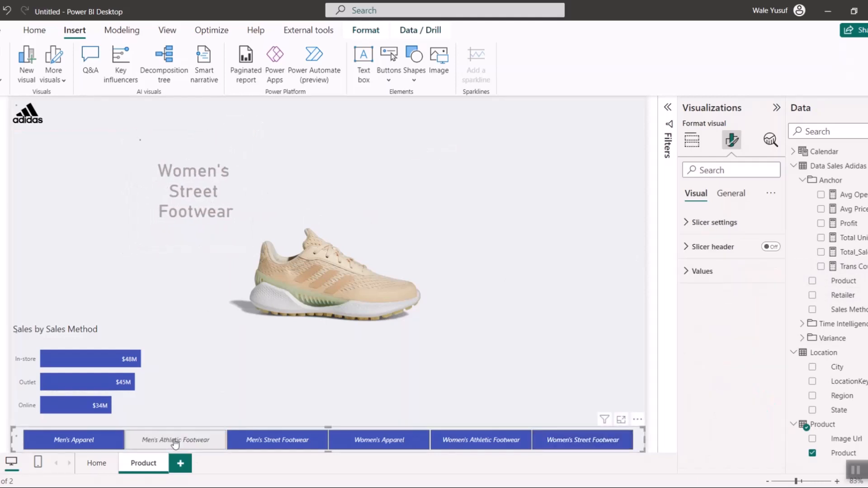
click(110, 447)
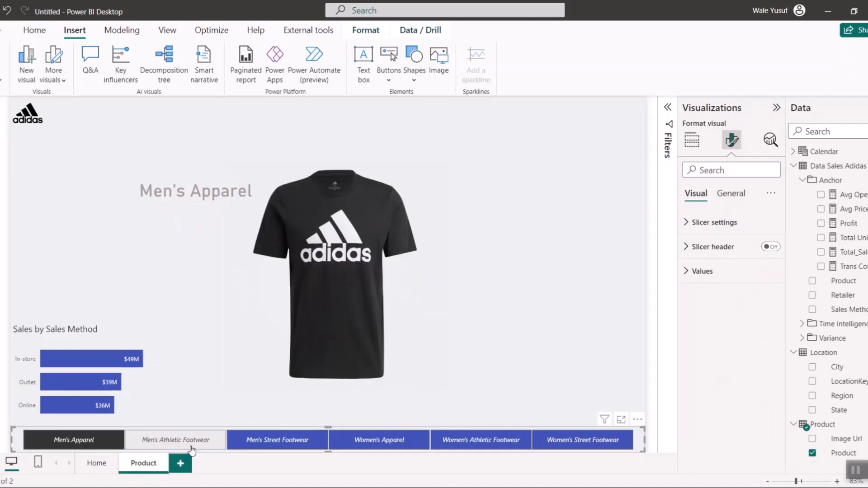
click(292, 446)
click(366, 446)
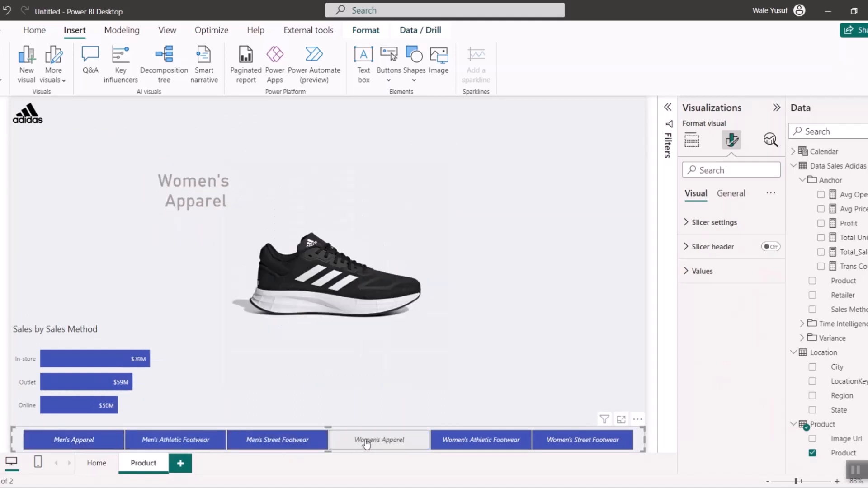
click(484, 443)
click(582, 440)
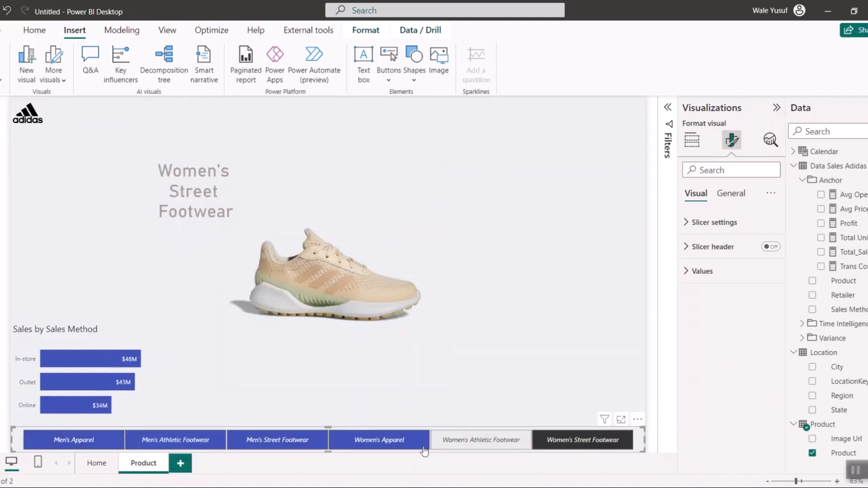
- Select Men's Apparel in the slicer and narrow the Product card so its text wraps clear of the shirt image
click(73, 440)
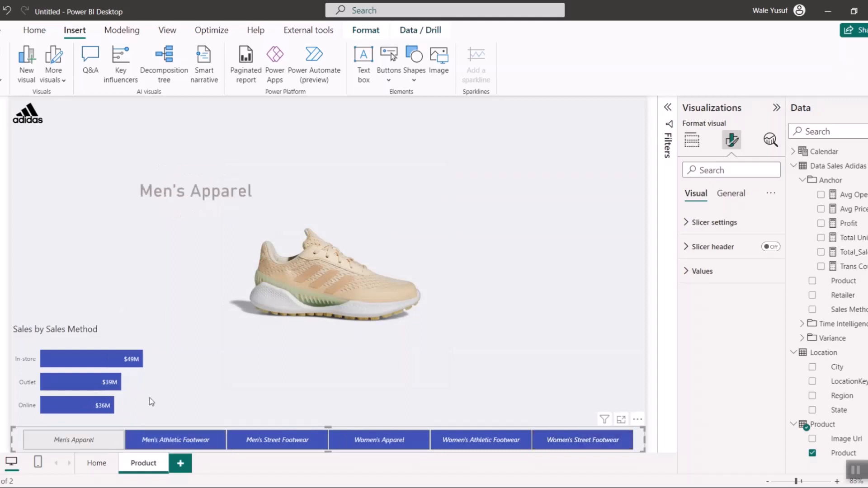
click(257, 189)
drag(257, 189, 251, 185)
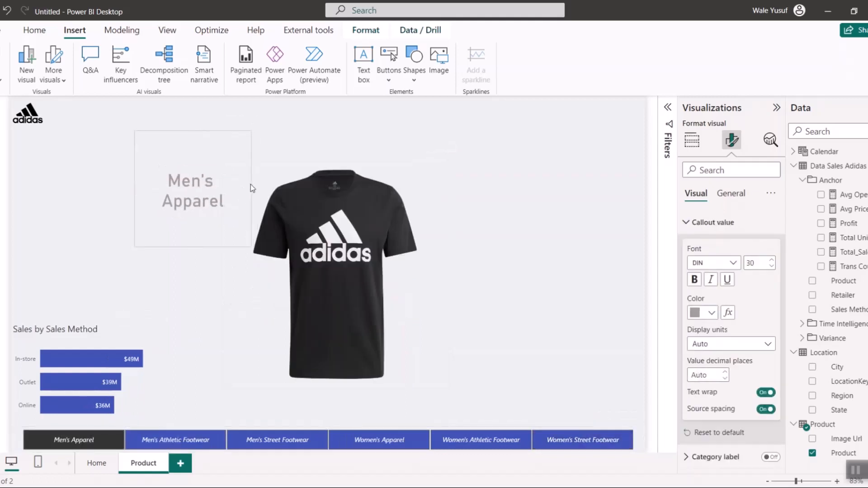
- Check the narrowed card against the other slicer tiles, from Men's Athletic Footwear to Women's Street Footwear
click(176, 438)
click(272, 440)
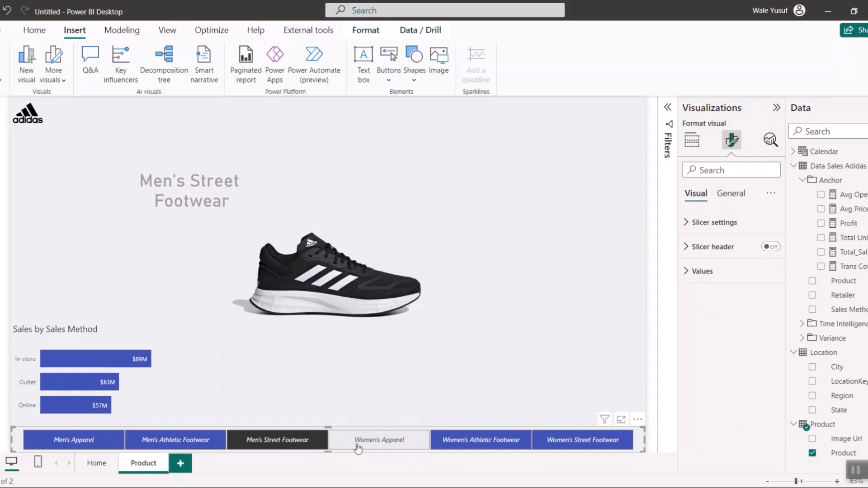
click(358, 445)
click(482, 445)
click(583, 445)
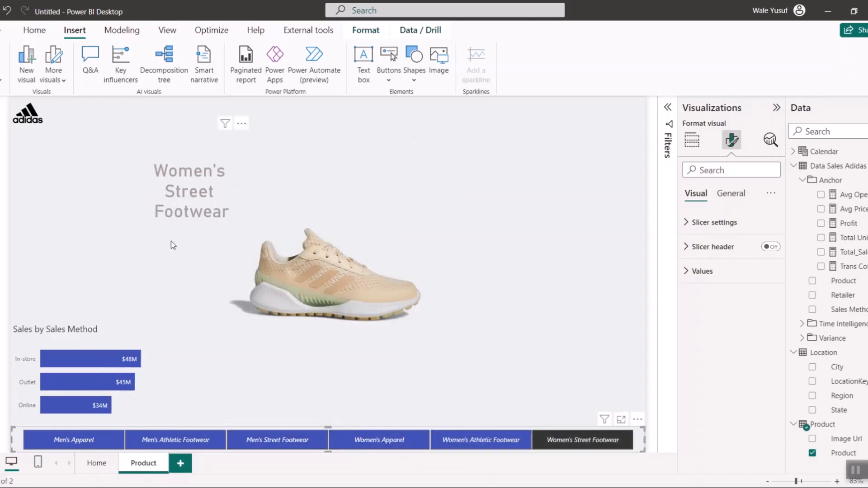
click(167, 271)
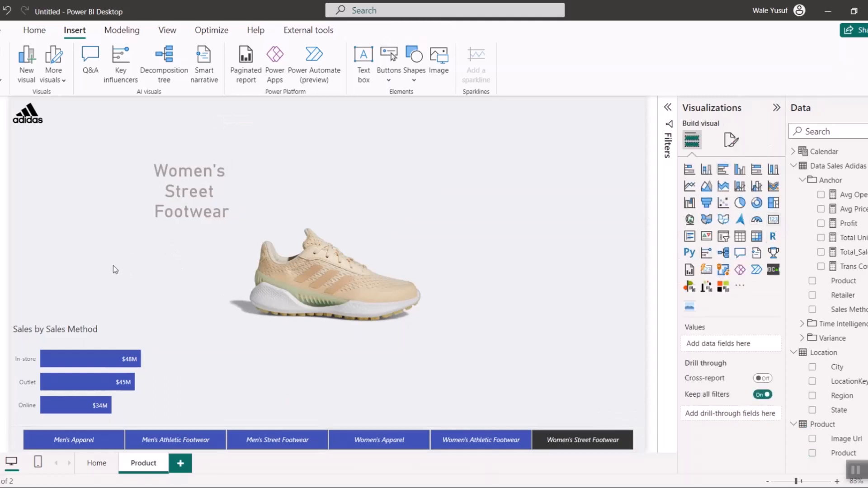
- Add a card showing the Avg Price measure above the bar chart and open its formatting options
drag(71, 206, 71, 250)
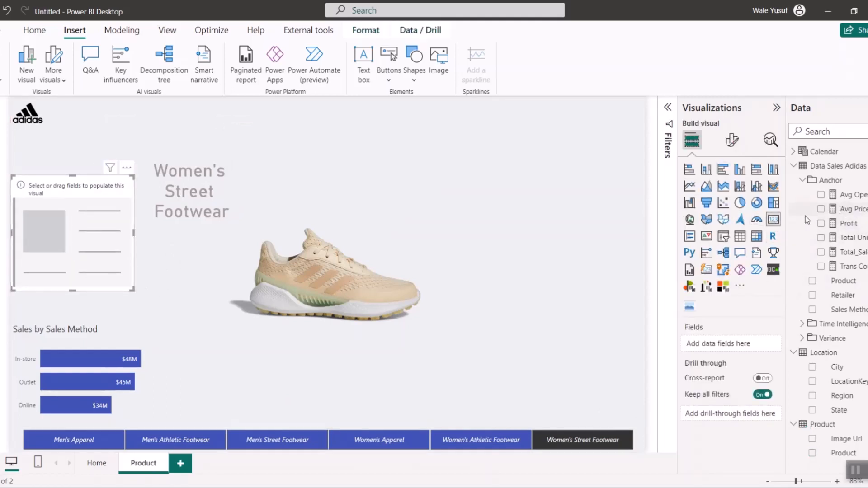
click(820, 209)
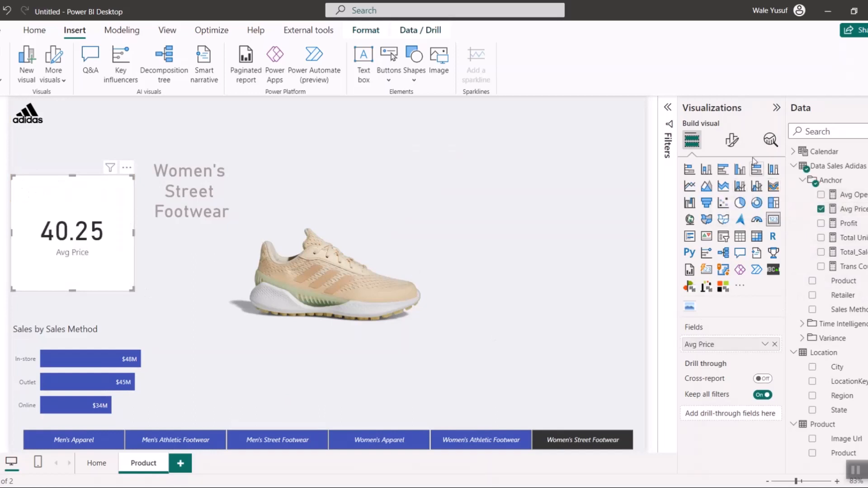
click(731, 141)
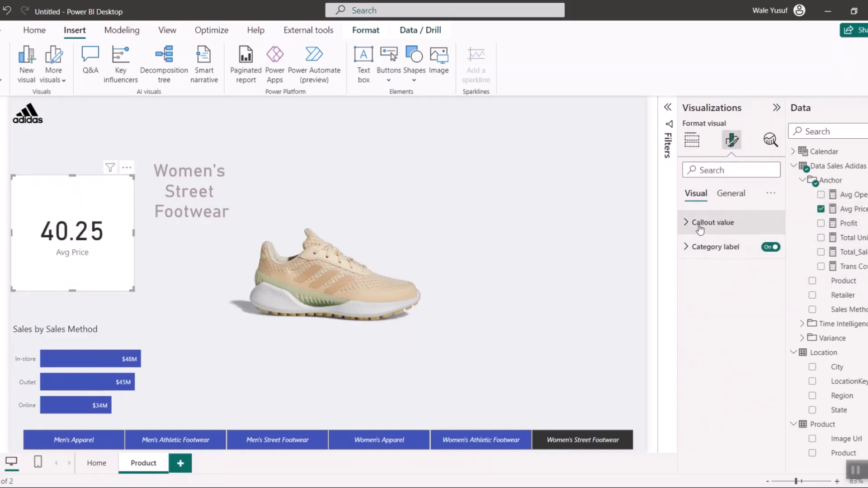
- Reduce the Avg Price card's callout value font size to 25
click(699, 226)
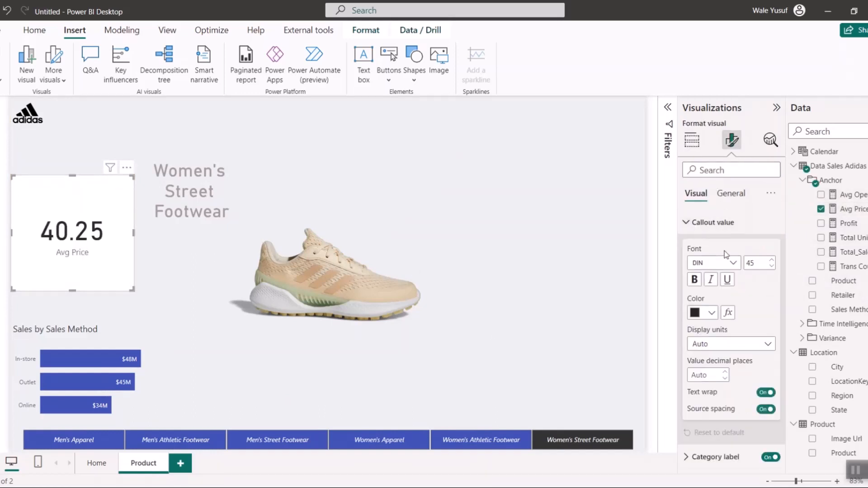
click(772, 267)
click(772, 268)
click(772, 267)
click(772, 267)
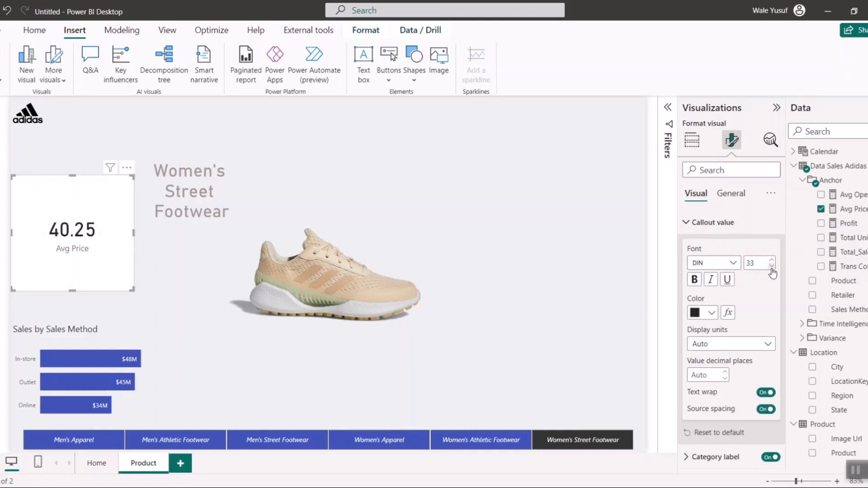
click(772, 267)
click(772, 267)
click(772, 267)
click(772, 268)
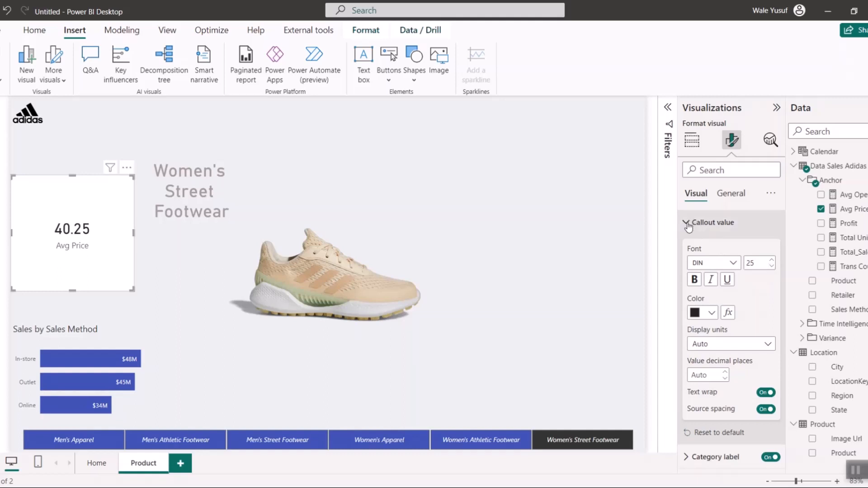
- Turn off the category label and the background of the Avg Price card
click(687, 224)
click(769, 248)
click(731, 194)
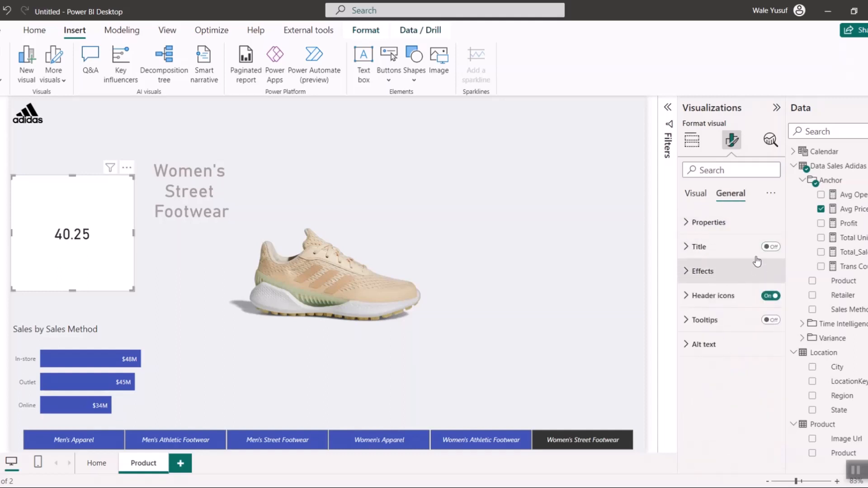
click(736, 269)
click(716, 299)
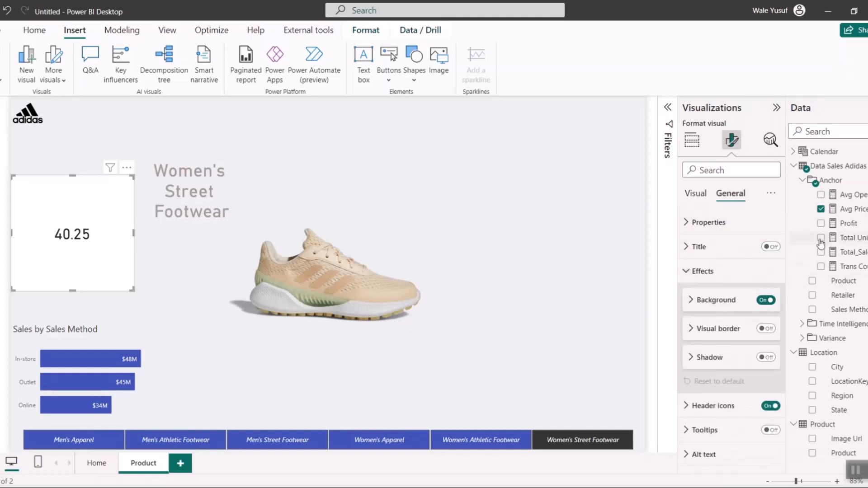
click(766, 300)
- Format the Avg Price measure as Currency with 0 decimal places
click(853, 209)
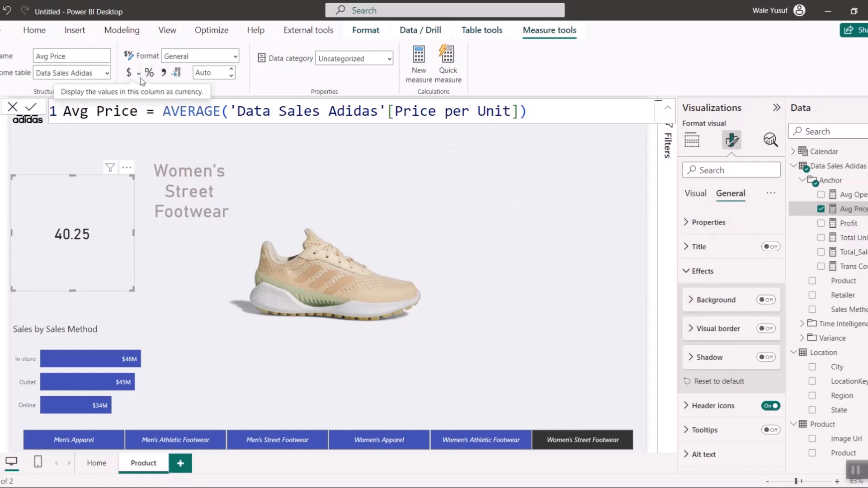
click(164, 57)
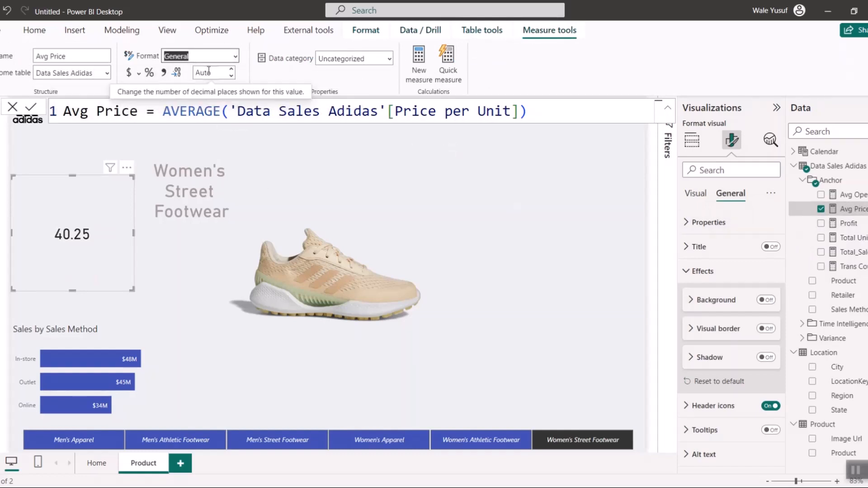
click(235, 56)
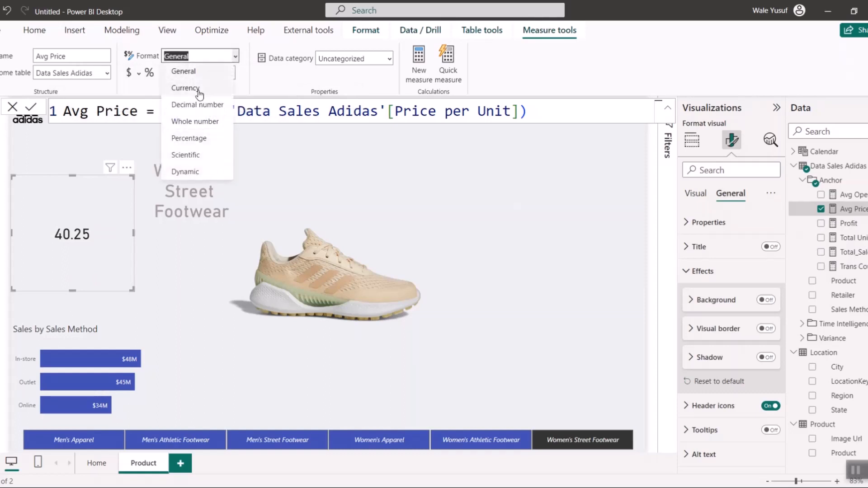
click(197, 90)
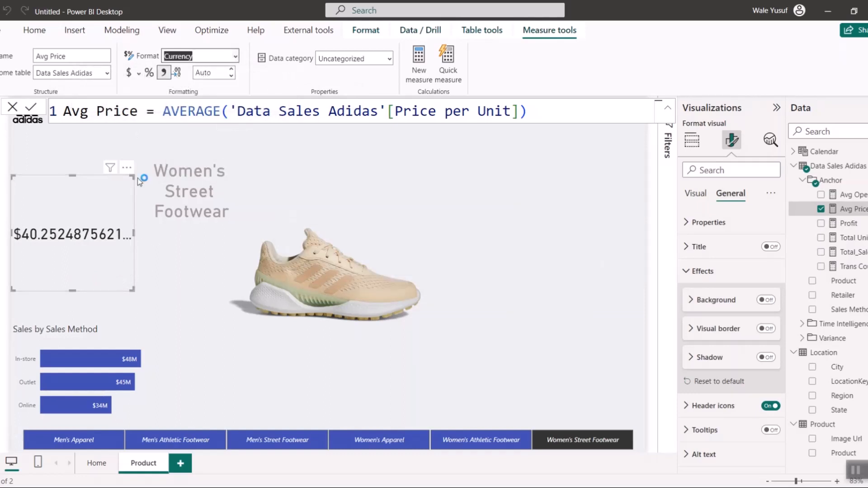
click(231, 69)
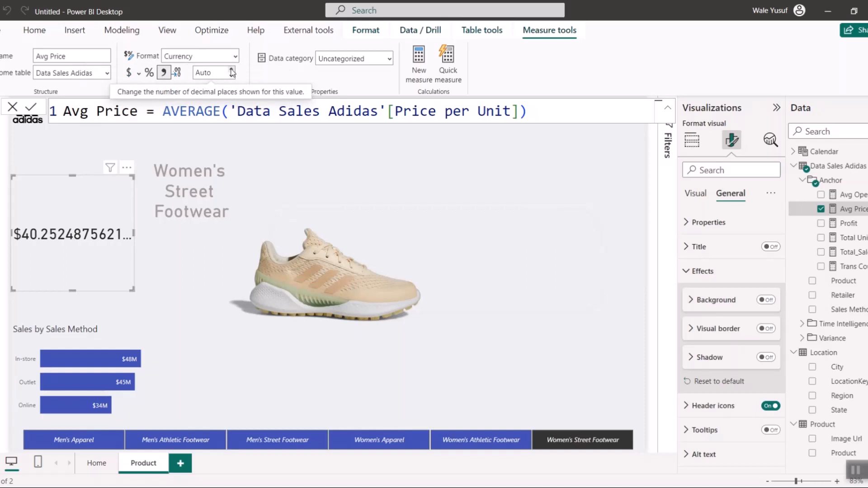
click(232, 70)
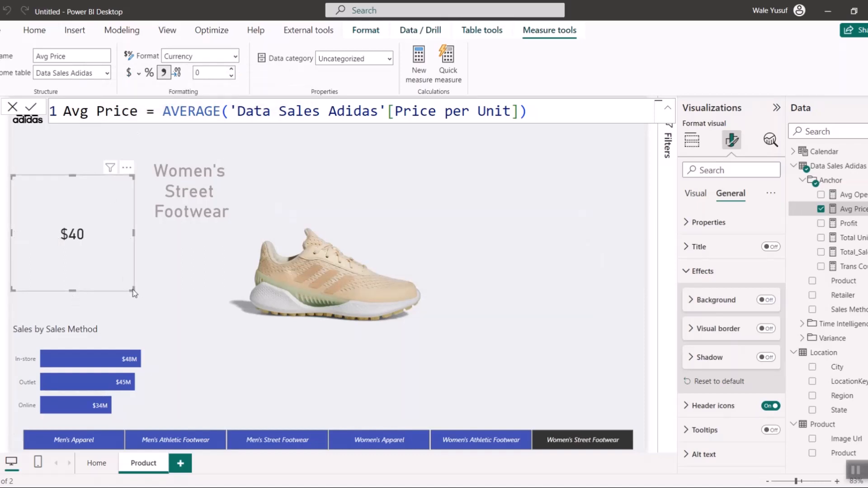
- Shrink the Avg Price card to fit directly beneath the product name and color its callout value blue
drag(132, 290, 205, 238)
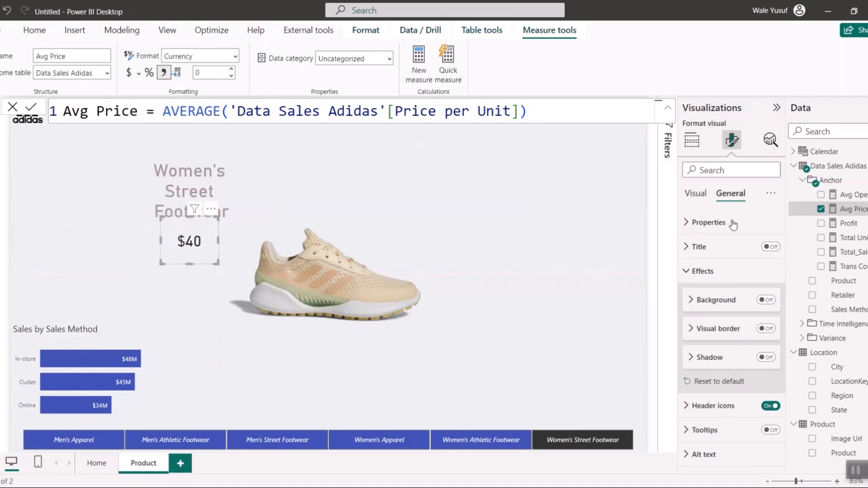
click(696, 194)
click(707, 222)
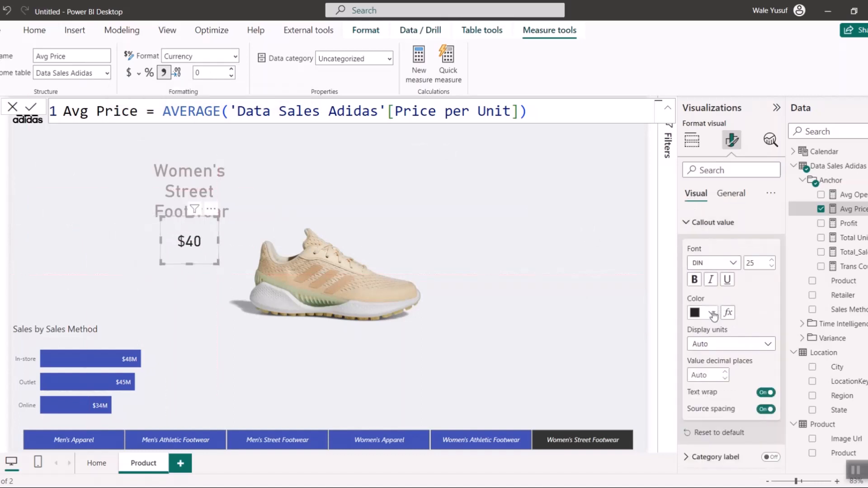
click(711, 312)
click(736, 261)
drag(203, 244, 203, 236)
- Step through the product slicer tiles to check the price card with each product, finishing on Men's Athletic Footwear
click(103, 446)
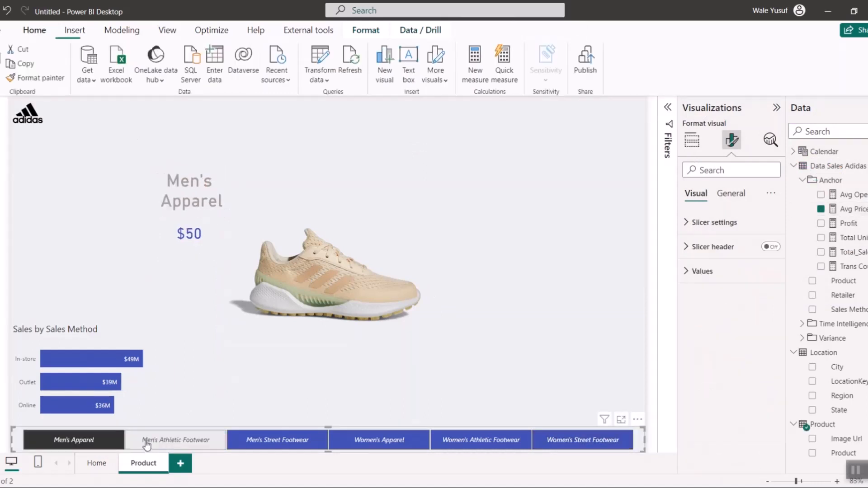
click(172, 440)
click(259, 438)
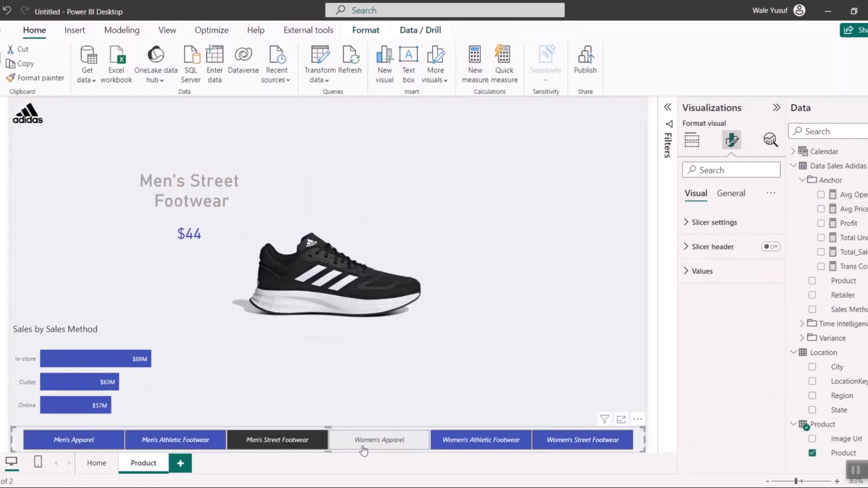
click(368, 441)
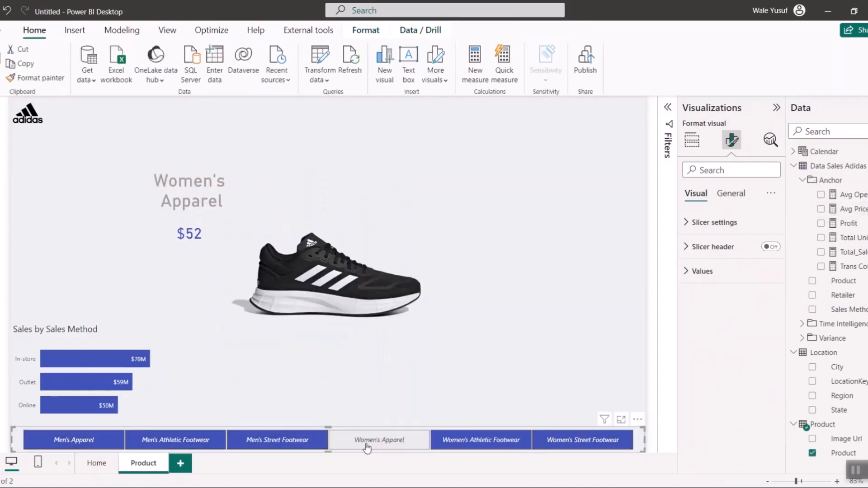
click(278, 440)
click(505, 440)
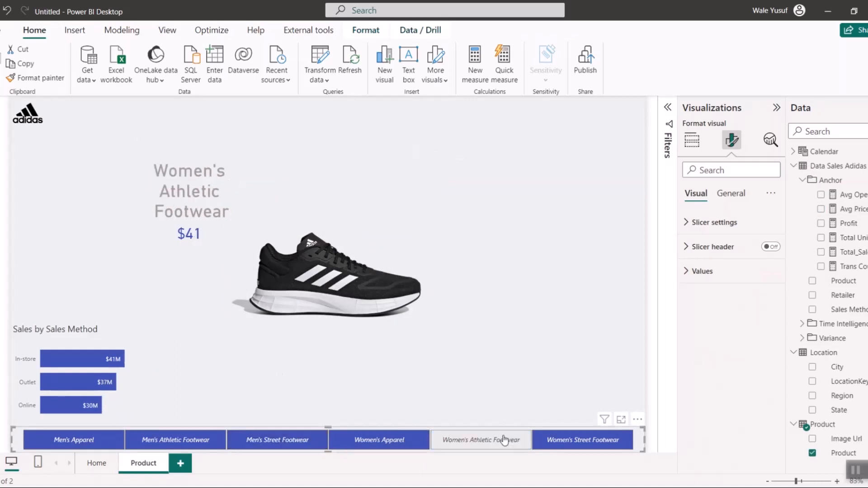
click(557, 440)
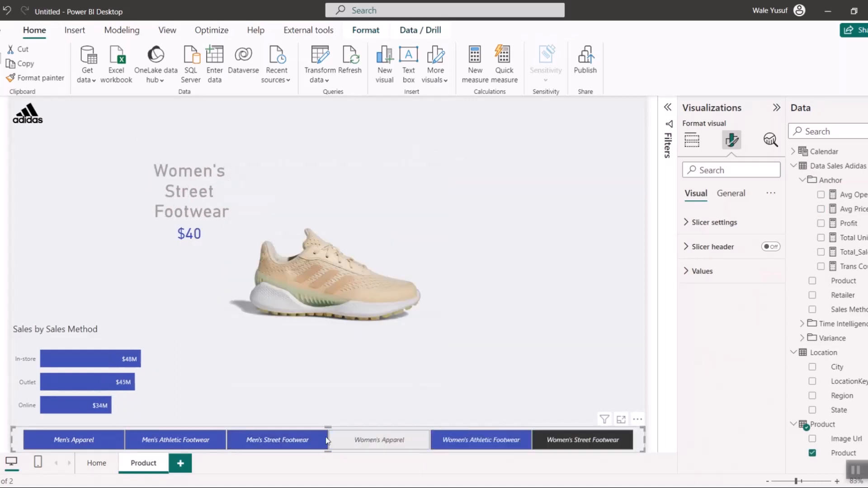
click(208, 440)
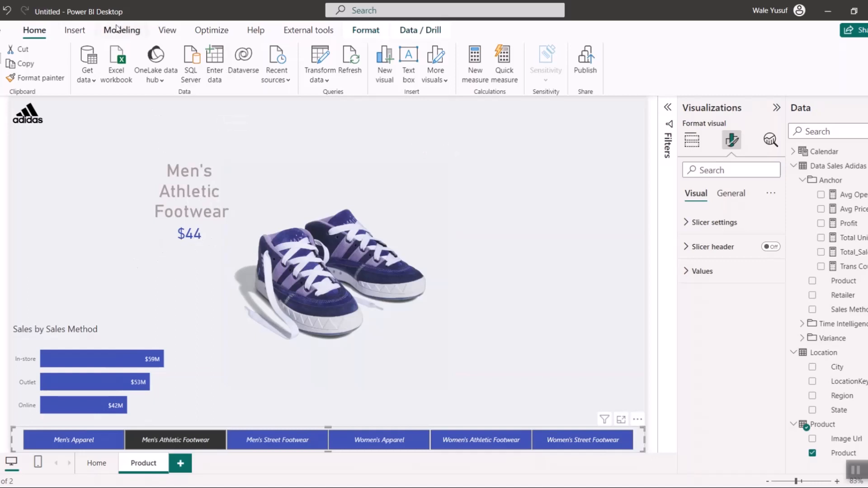
- Add a small text box reading "Average Price" with its background turned off, placed just beneath the price card
click(76, 32)
click(363, 81)
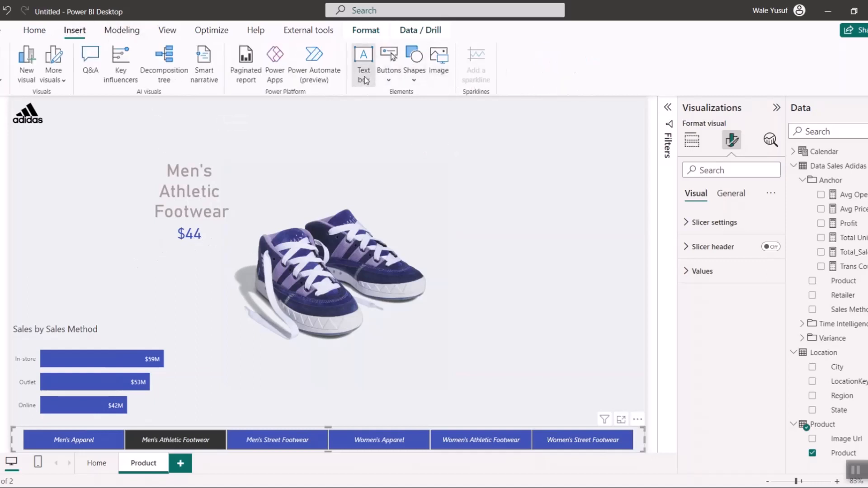
text(A)
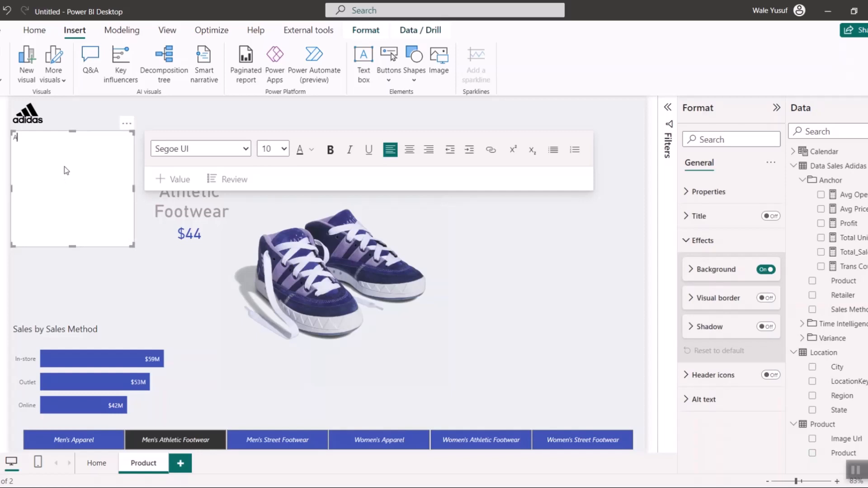
text(verage Price)
drag(132, 245, 71, 150)
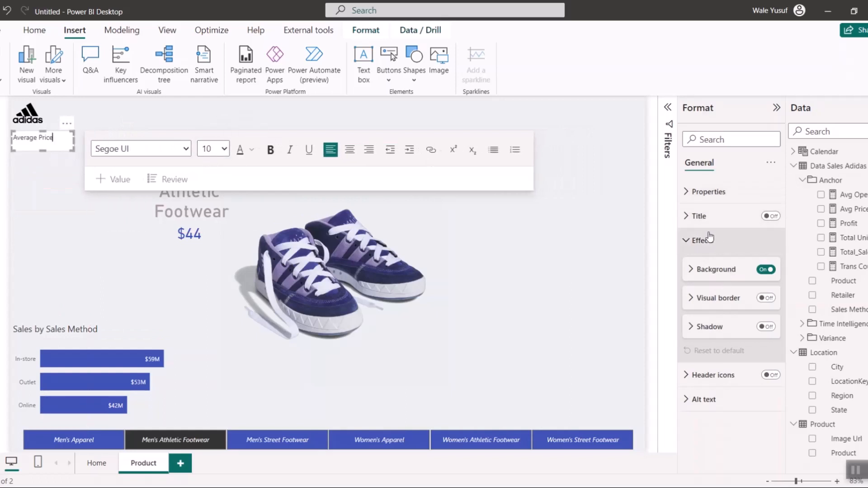
click(766, 270)
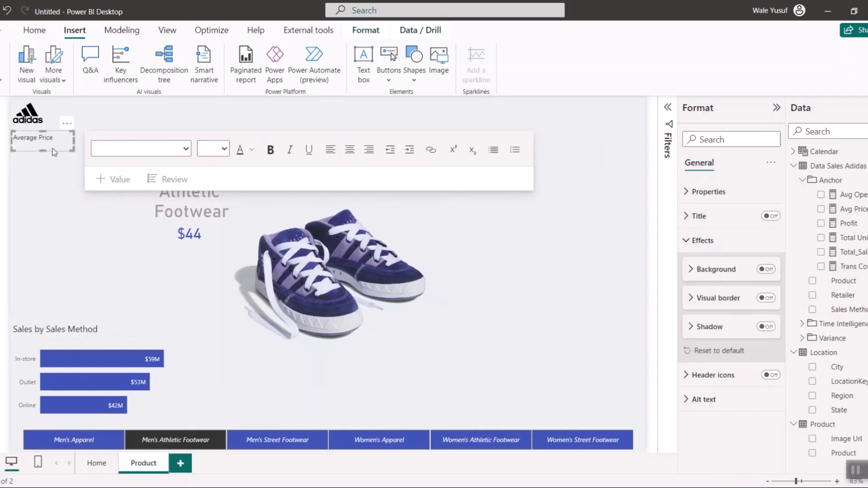
drag(54, 152, 217, 263)
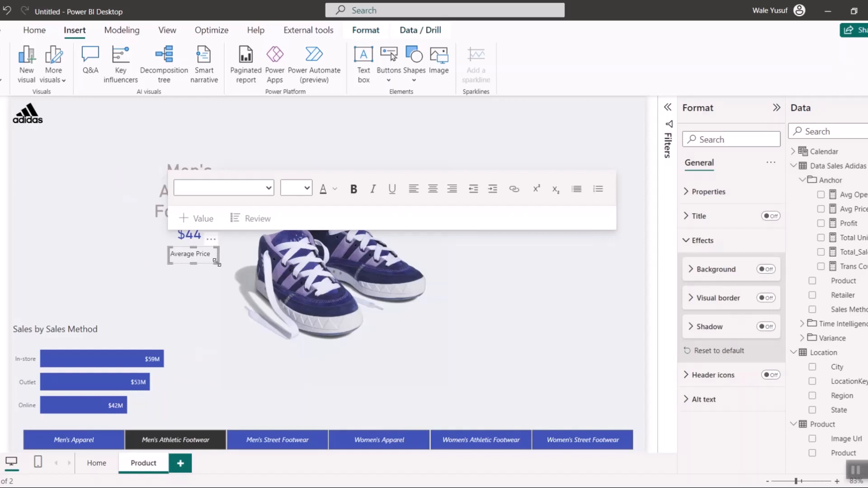
- Make the "Average Price" text italic at size 12 and widen its text box to fit on one line
click(202, 253)
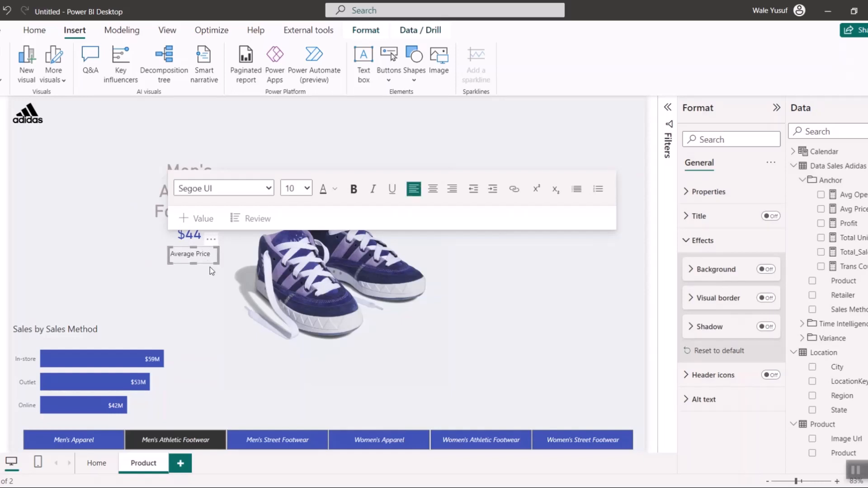
key(ctrl+a)
click(373, 189)
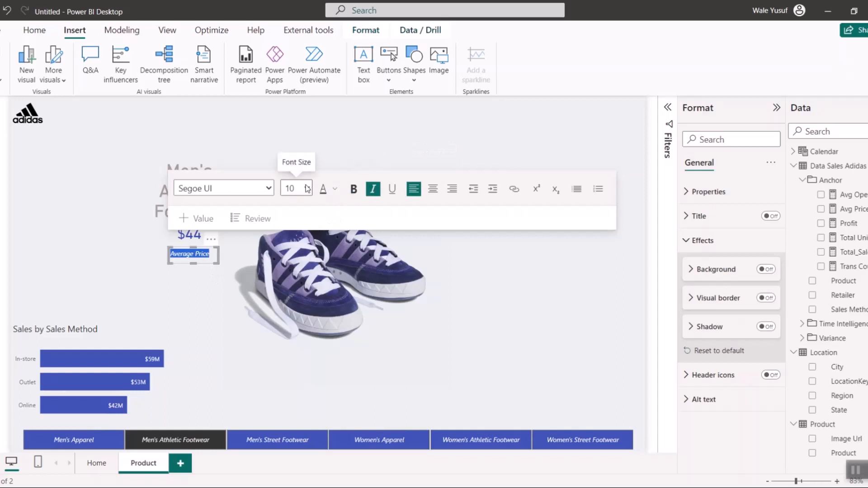
click(307, 189)
click(293, 251)
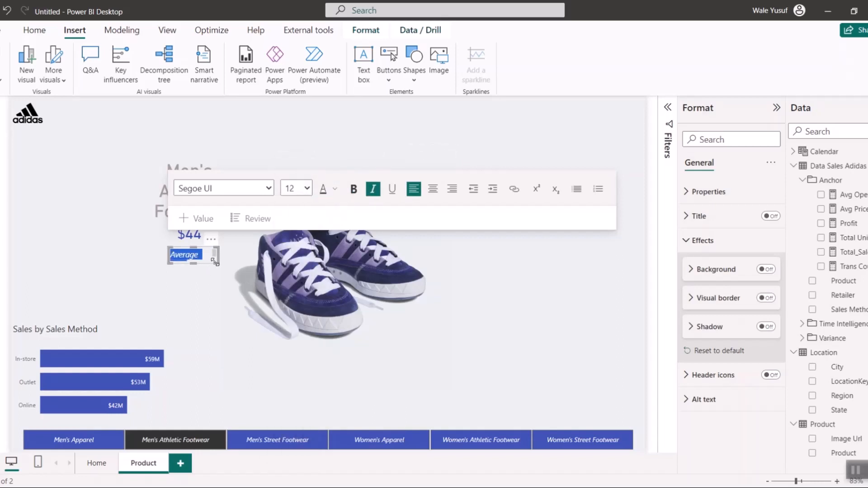
drag(219, 263, 225, 263)
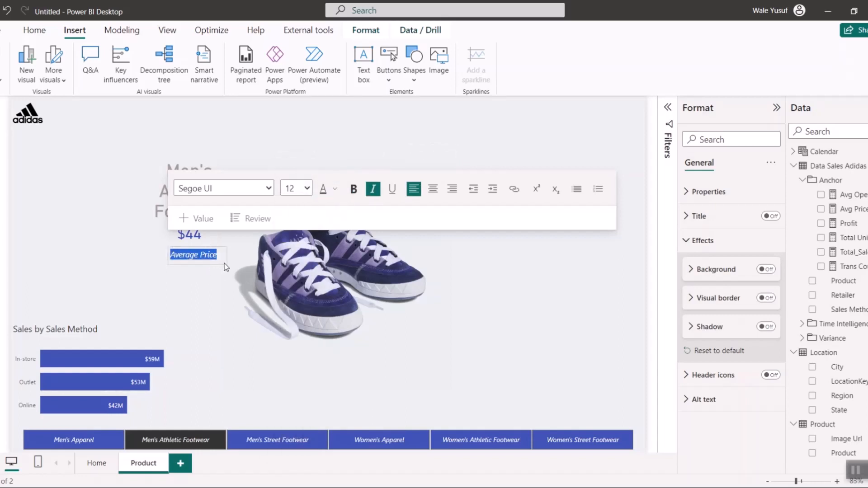
click(114, 284)
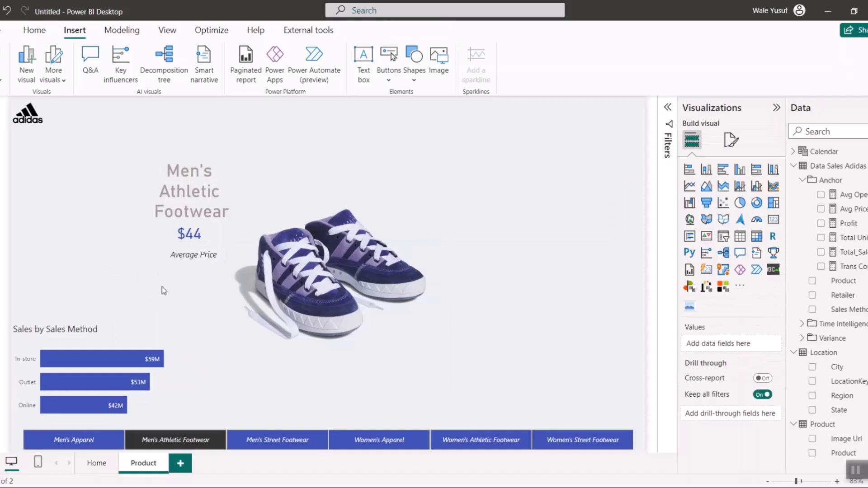
- Shift the "Average Price" text box slightly so the label is centered under the price value
click(195, 255)
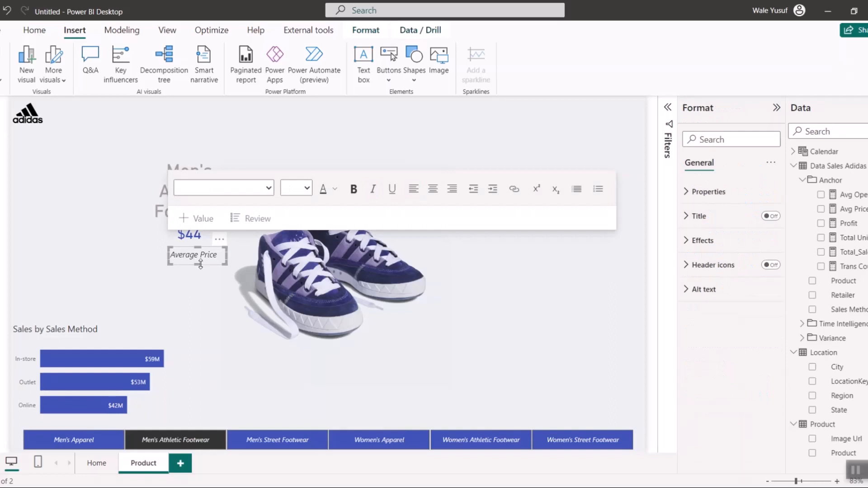
drag(203, 264, 204, 259)
click(96, 263)
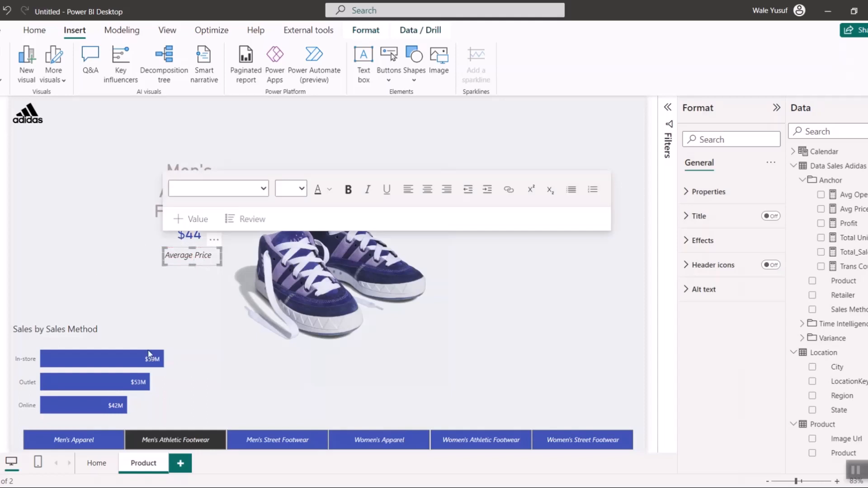
- Check the price label's placement with the Men's Apparel, Men's Street Footwear and Women's Apparel slicer tiles
click(101, 446)
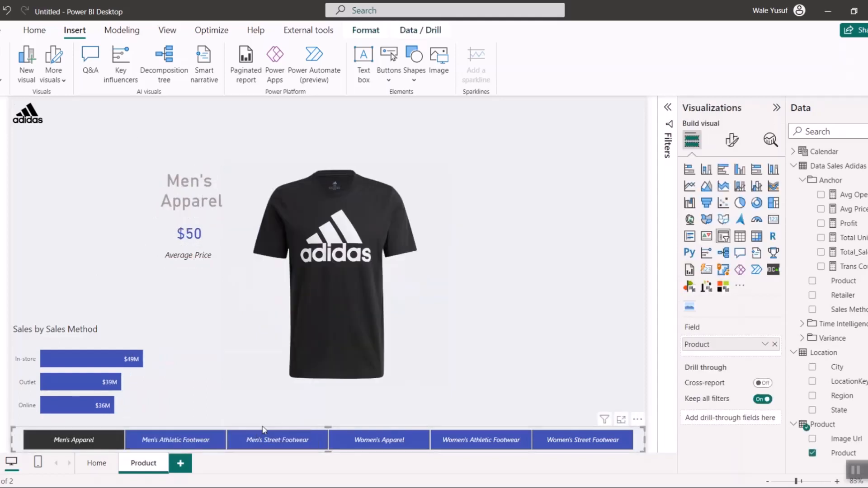
click(267, 441)
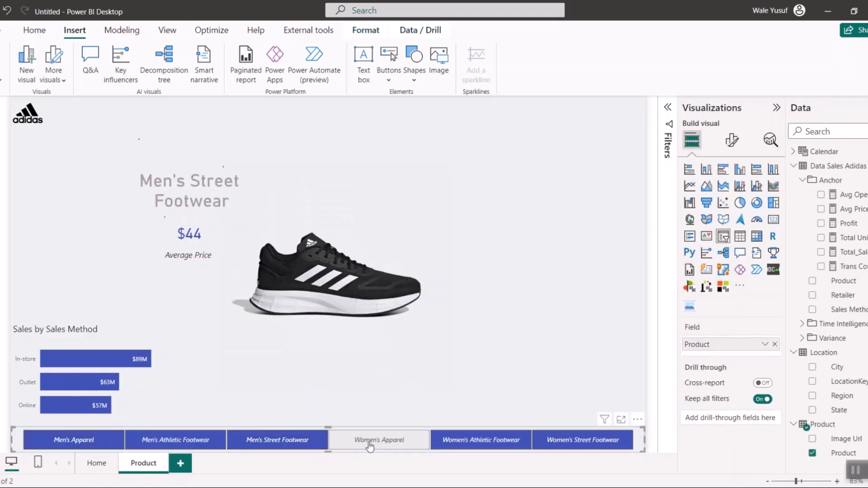
click(378, 440)
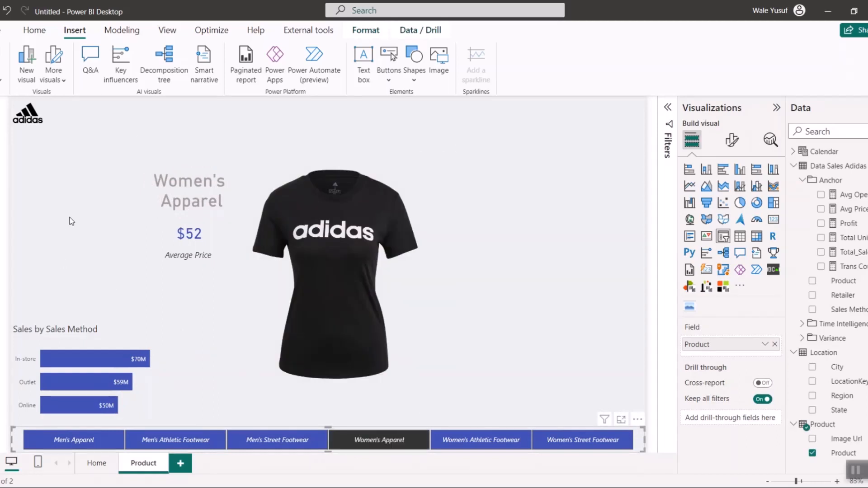
click(71, 221)
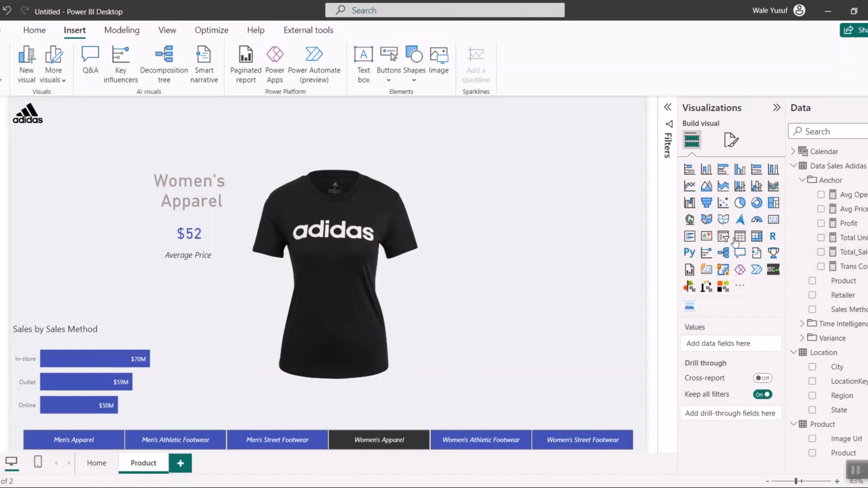
- Add a slicer on the Retailer field beneath the Adidas logo and narrow it to fit the retailer names
click(723, 237)
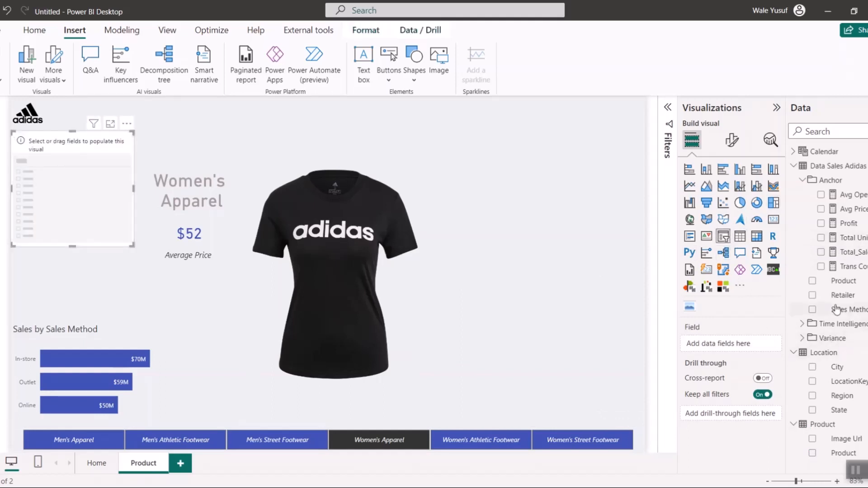
click(813, 296)
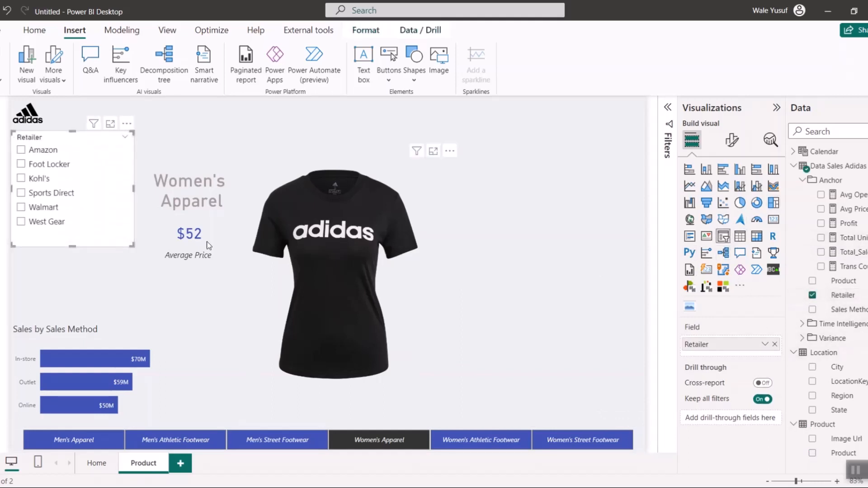
drag(135, 195, 88, 192)
- Turn off the background of the Retailer slicer
click(732, 140)
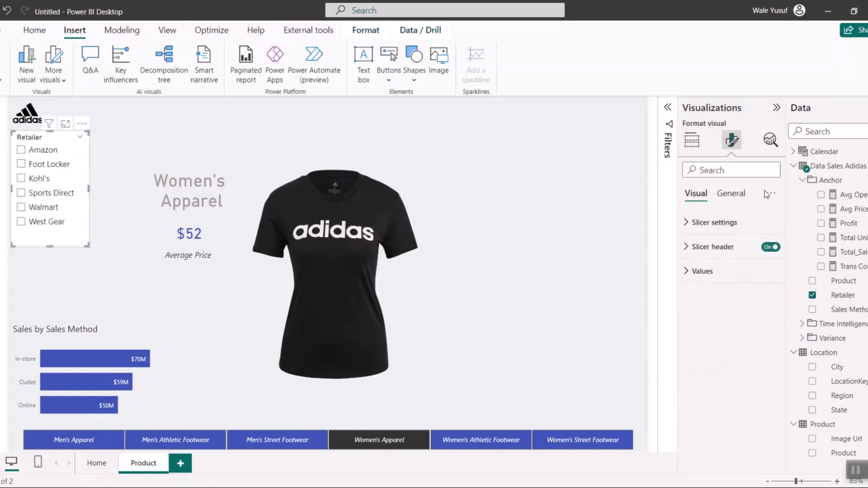
click(737, 194)
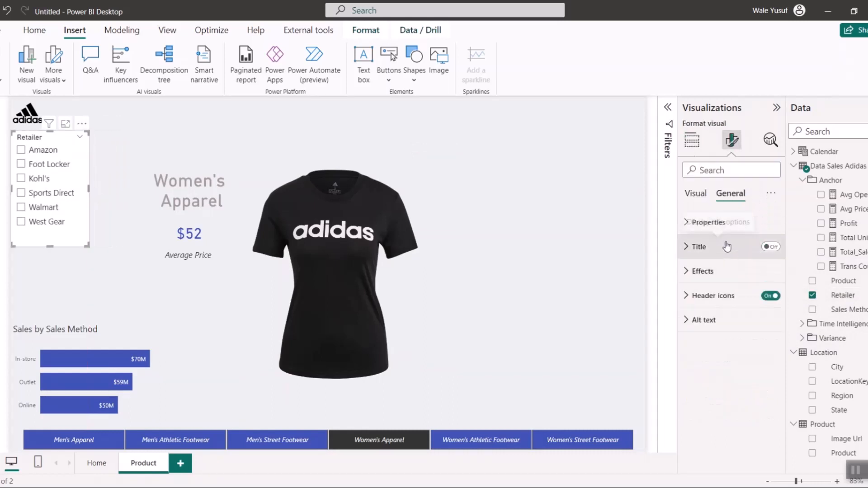
click(717, 283)
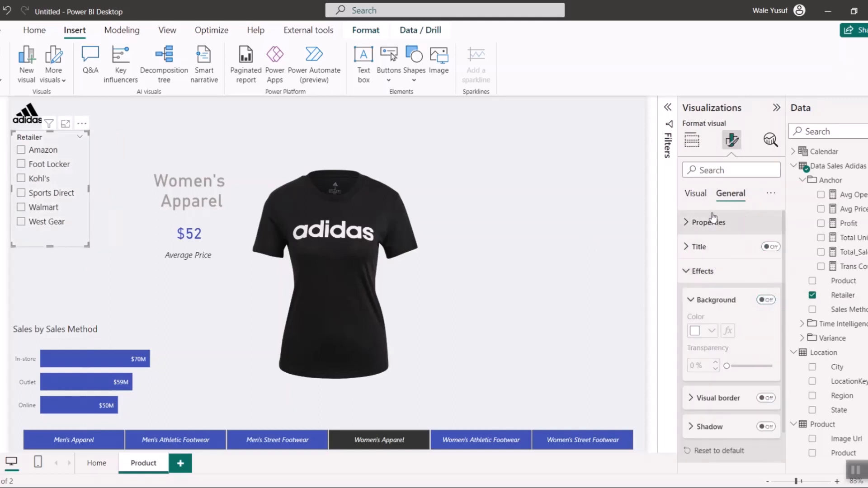
- Change the font color of the Retailer slicer's values to the recently used gray
click(699, 198)
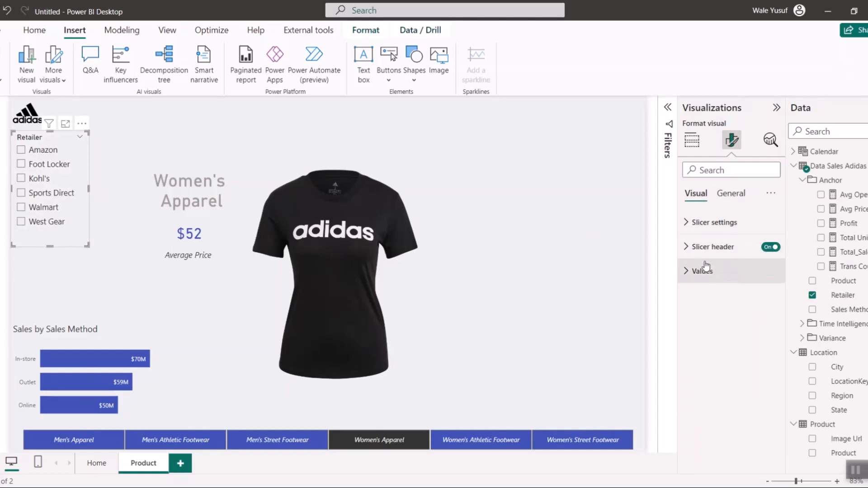
click(702, 271)
click(713, 382)
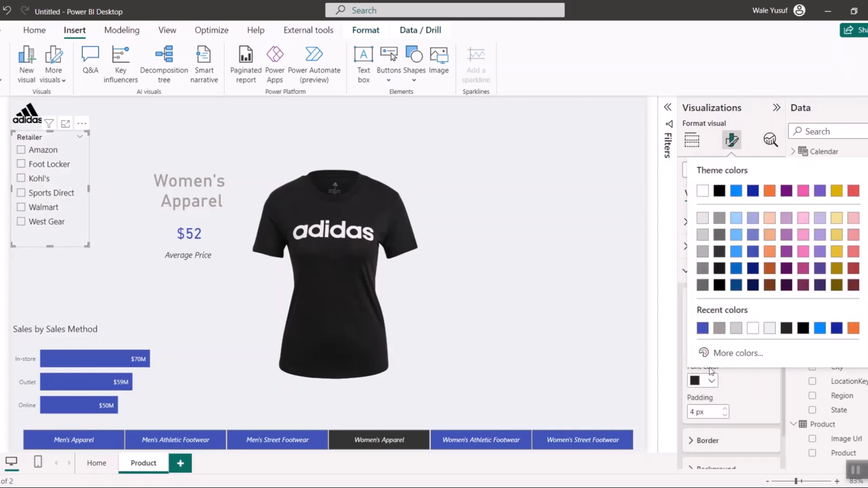
click(719, 329)
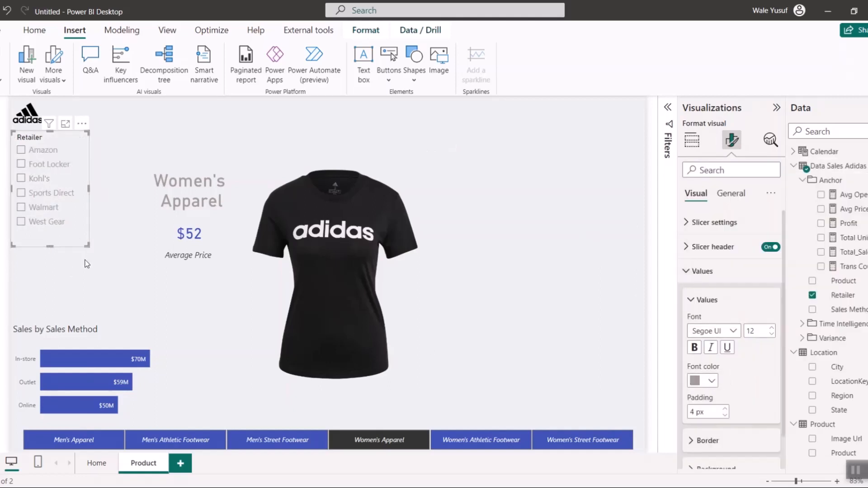
- Turn off the Retailer slicer's header and shorten the slicer to end just beneath West Gear
click(770, 247)
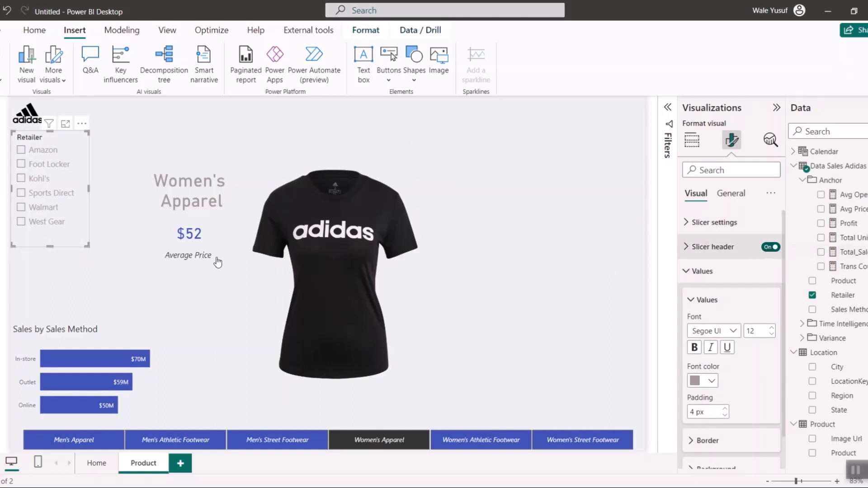
drag(52, 243, 51, 231)
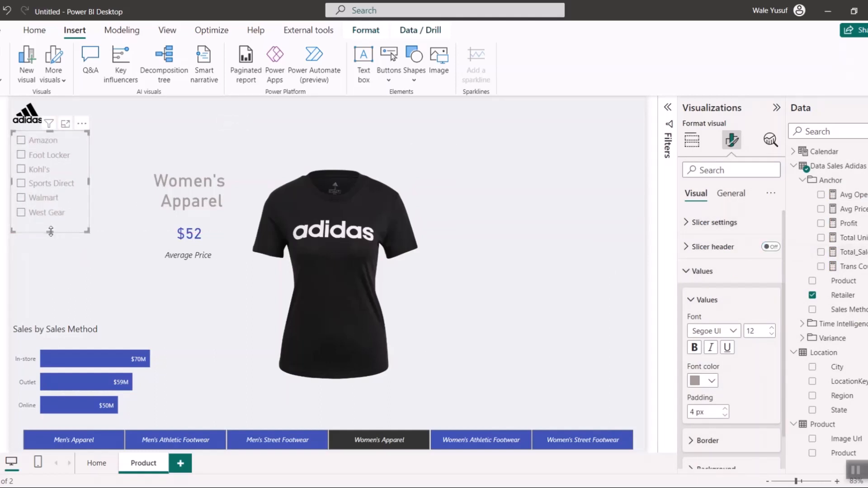
click(53, 229)
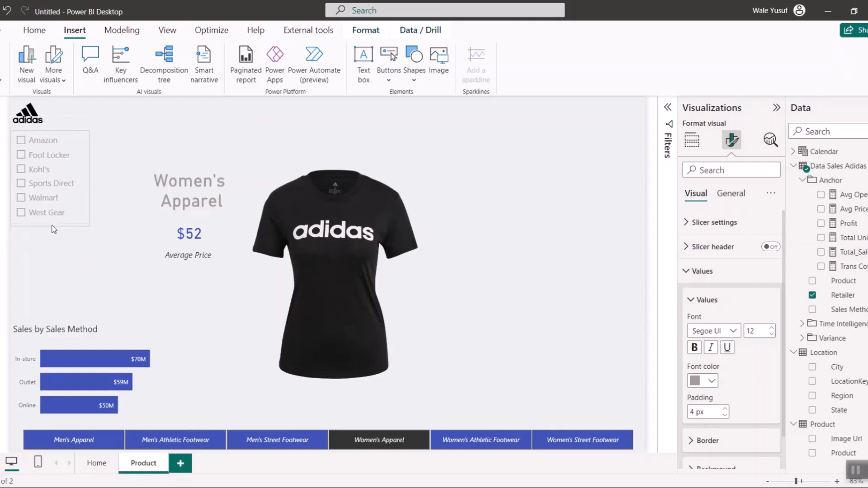
click(49, 274)
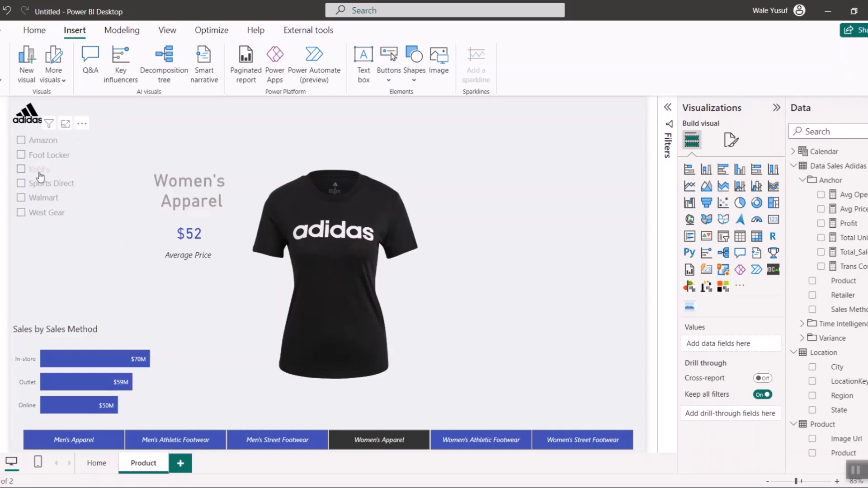
- Test the Retailer slicer's filtering with Kohl's, Sports Direct and Walmart, then clear the selection
click(38, 170)
click(41, 184)
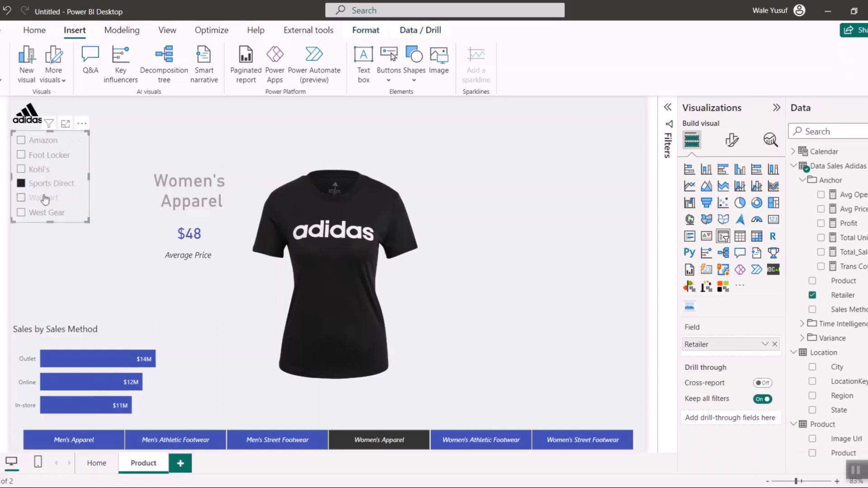
click(44, 198)
click(39, 198)
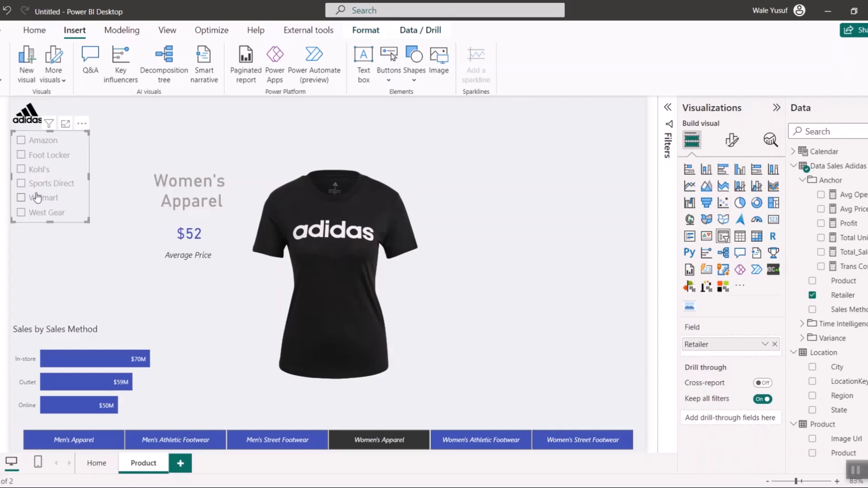
- Add a slicer at the page's upper right with the Calendar table's Year and Month fields as its hierarchy
click(627, 124)
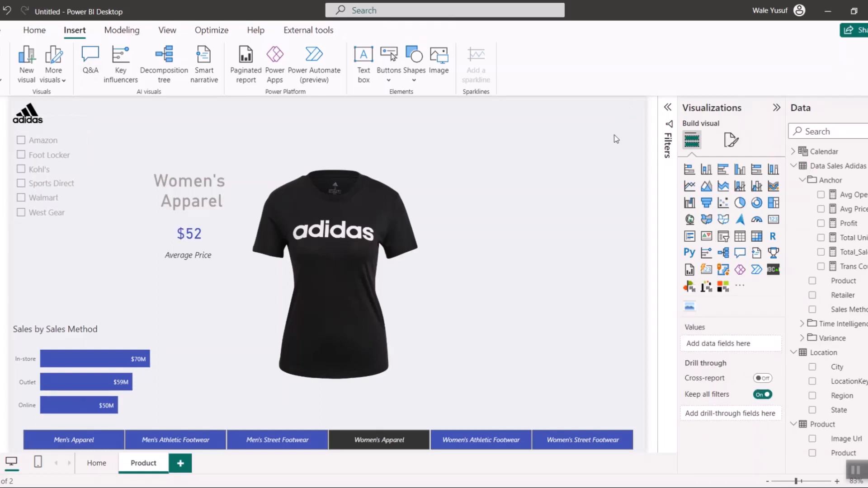
click(723, 236)
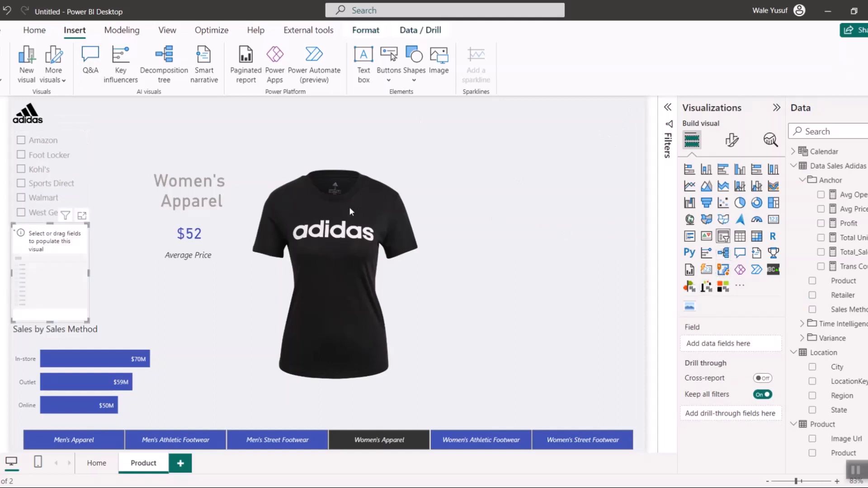
drag(59, 271, 547, 129)
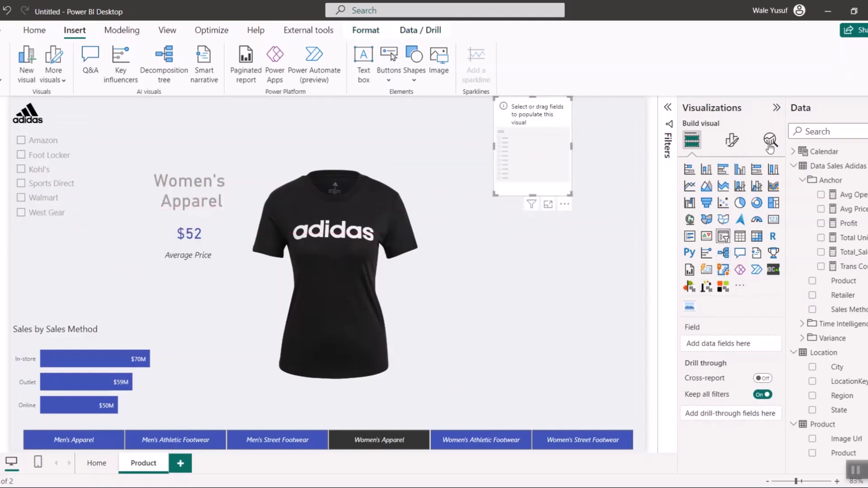
click(794, 151)
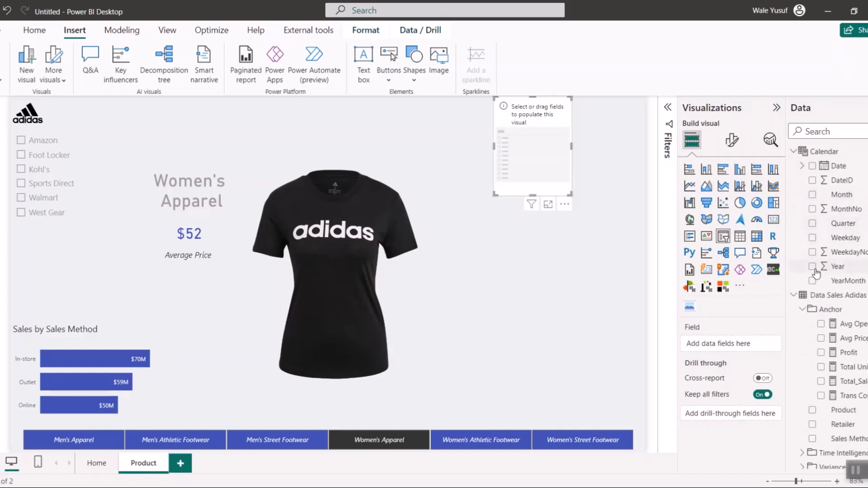
click(813, 268)
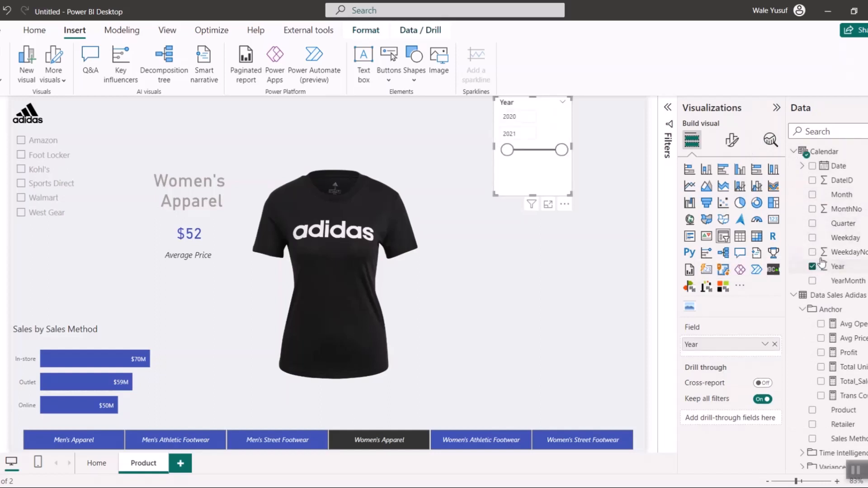
click(812, 195)
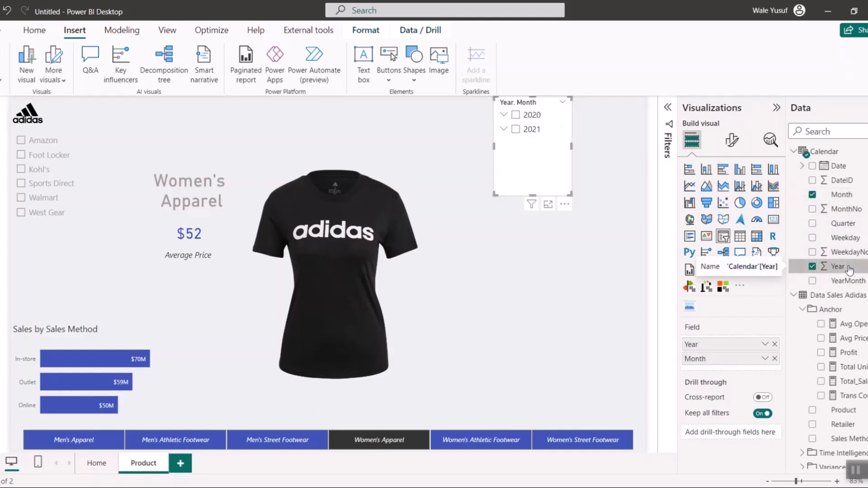
- Set the Calendar table's Year column to the Text data type and close the formula editor
click(839, 267)
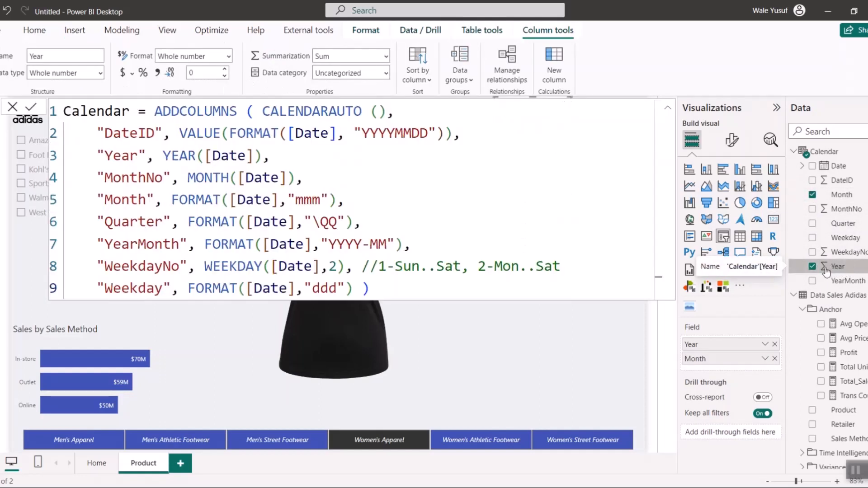
click(100, 74)
click(63, 198)
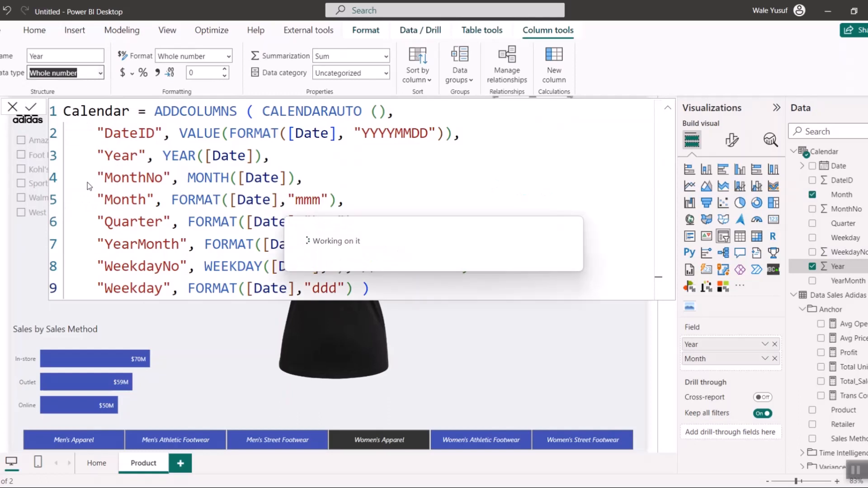
click(14, 108)
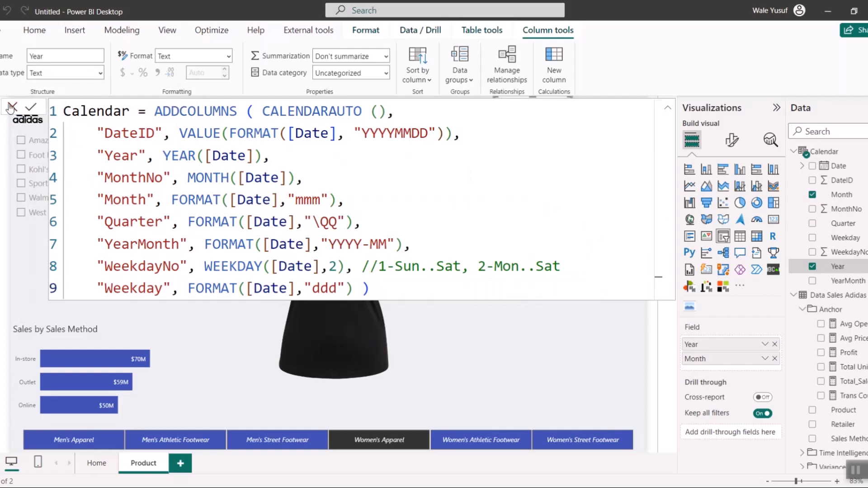
click(12, 108)
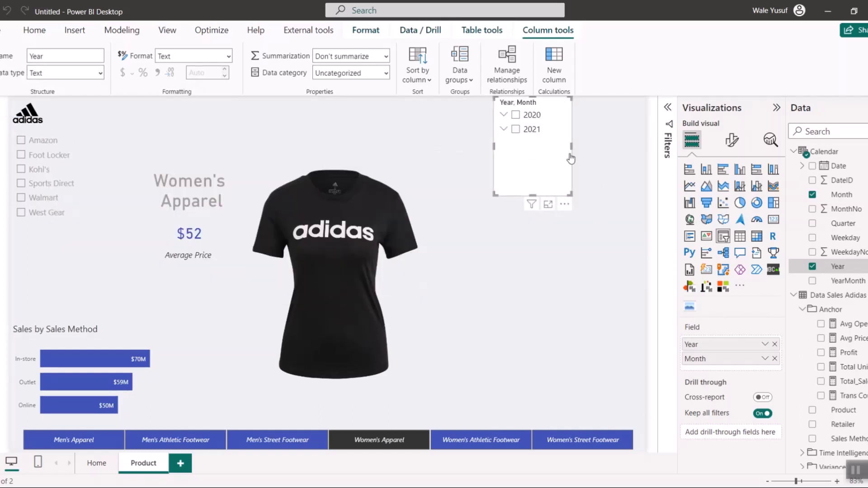
- Set the style of the Year and Month slicer to Dropdown
click(733, 141)
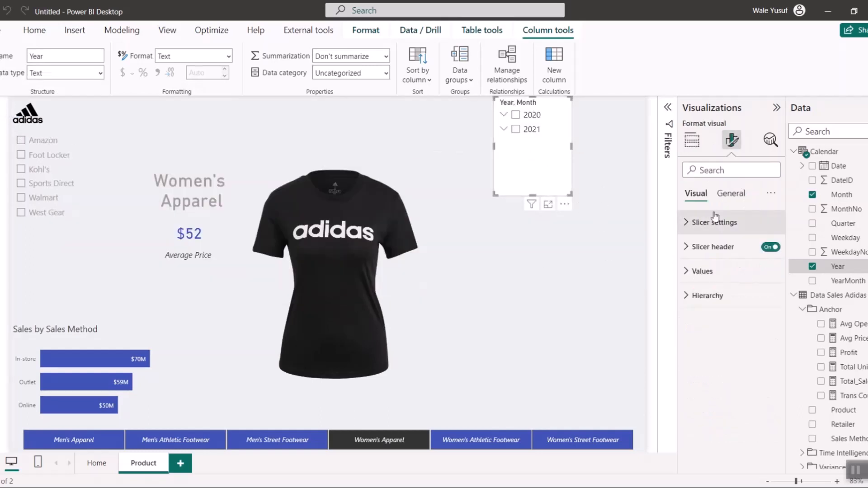
click(715, 221)
click(728, 284)
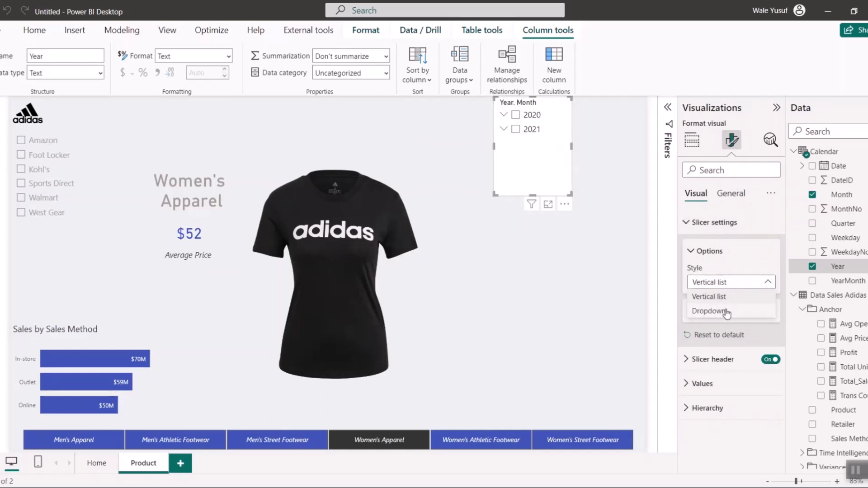
click(709, 311)
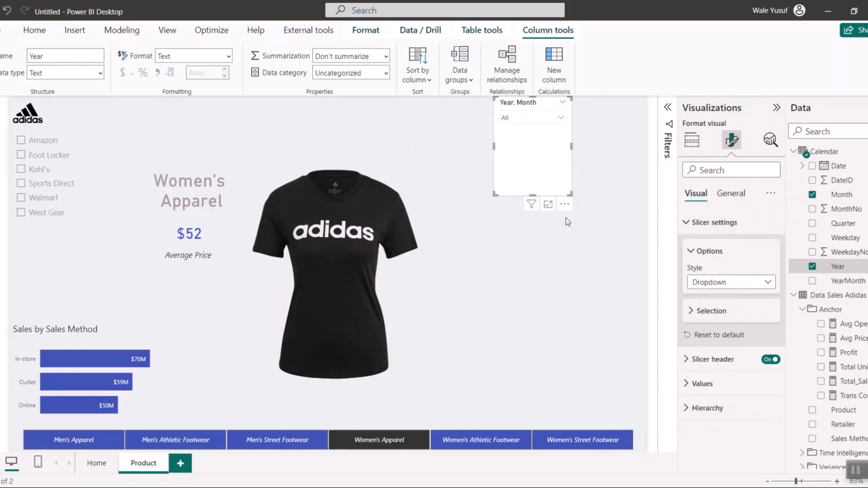
- Turn off the background of the Year and Month slicer
click(729, 193)
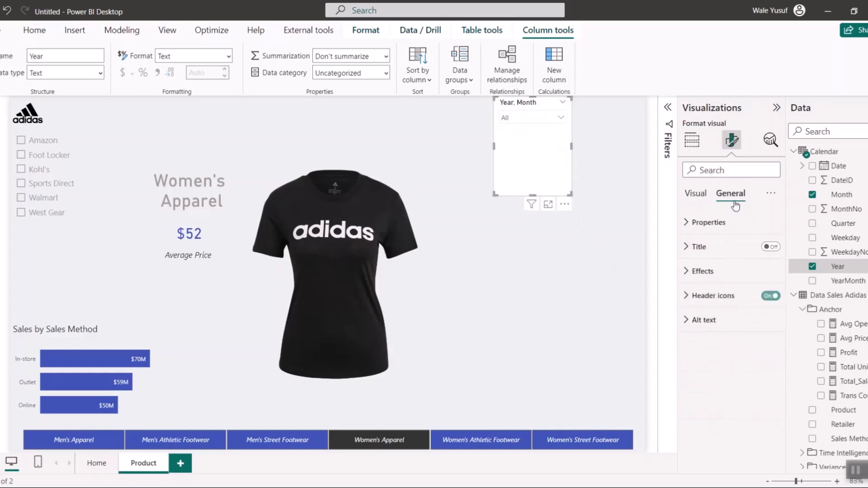
click(723, 273)
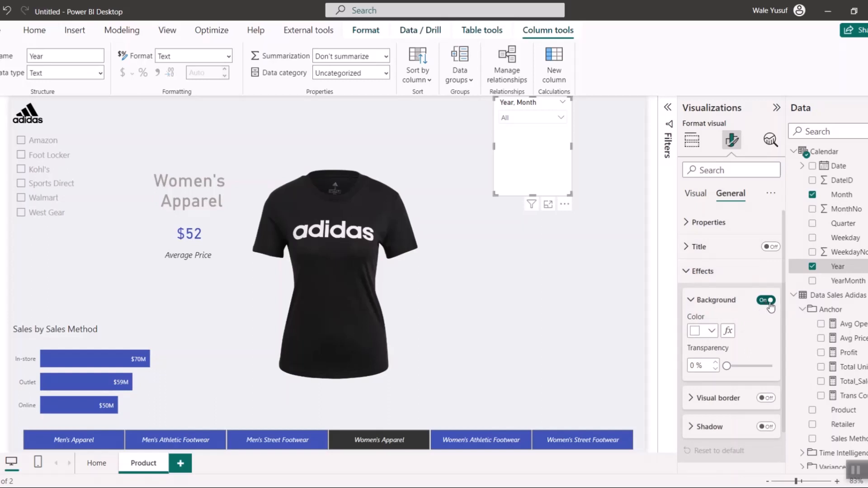
click(568, 165)
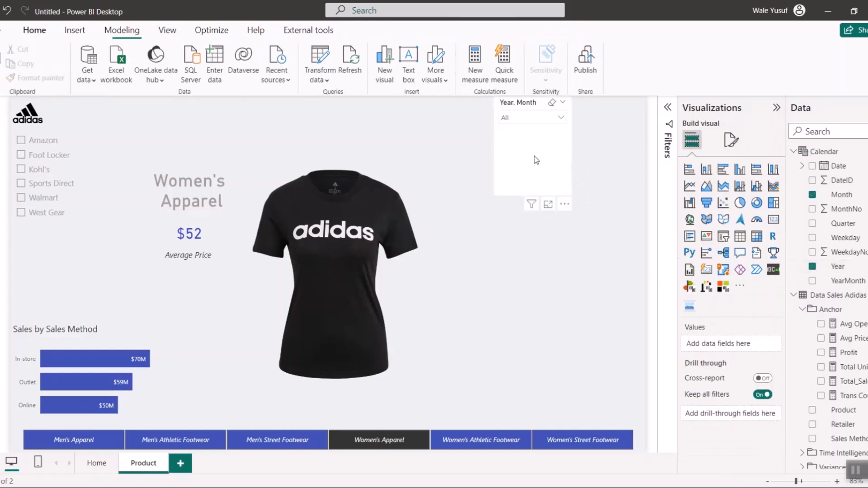
click(733, 144)
click(730, 193)
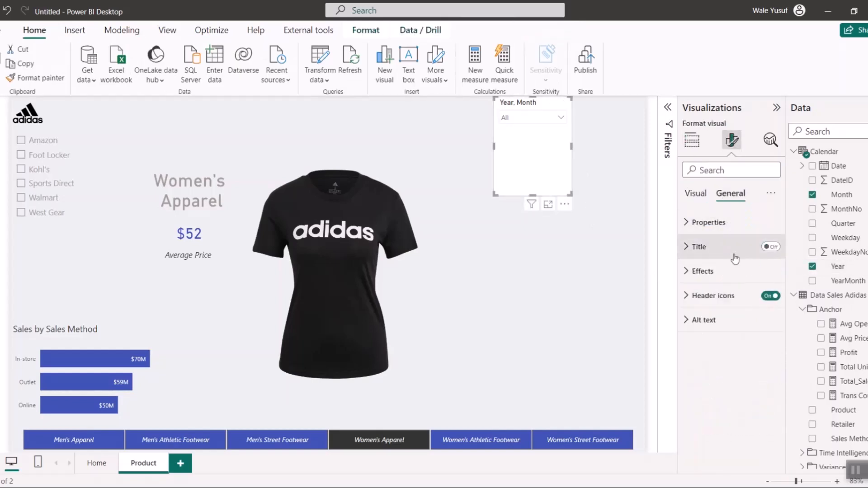
click(731, 270)
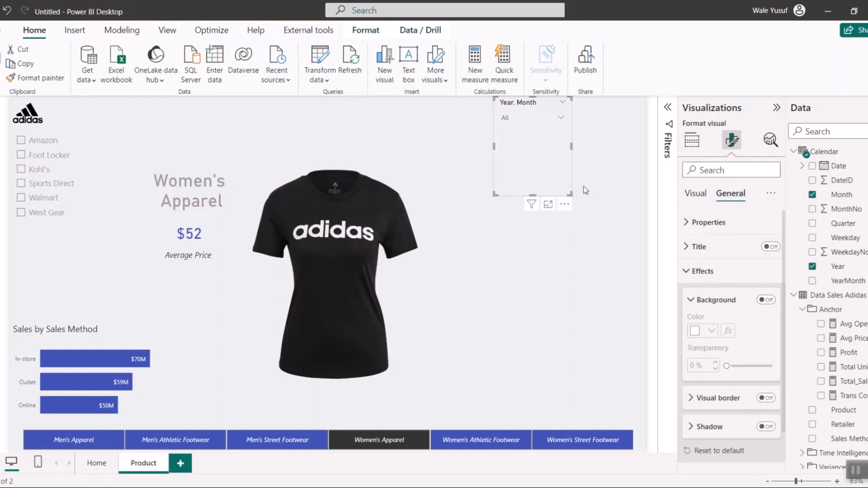
- Check the Year and Month slicer's dropdown list, then shorten the slicer to fit just its header and selection box
click(535, 119)
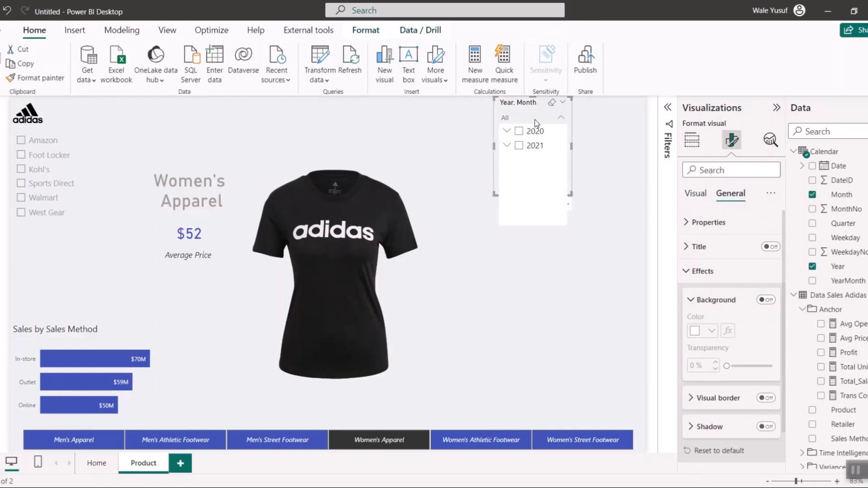
click(571, 195)
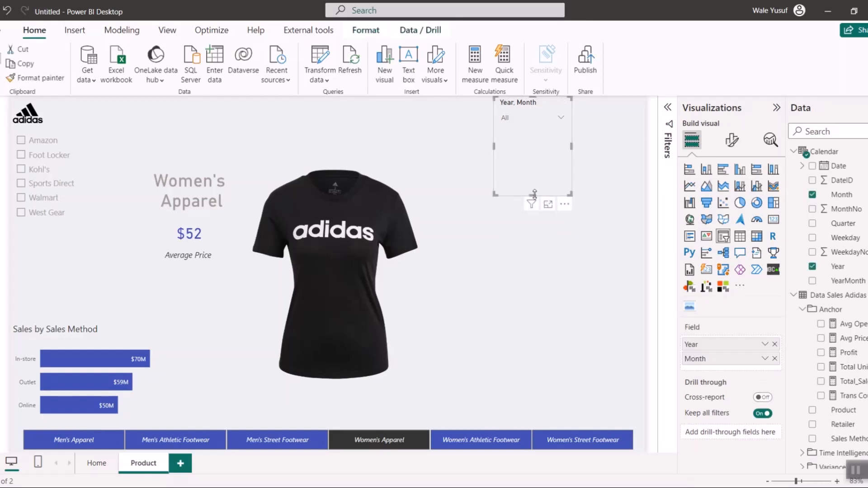
drag(534, 194, 538, 133)
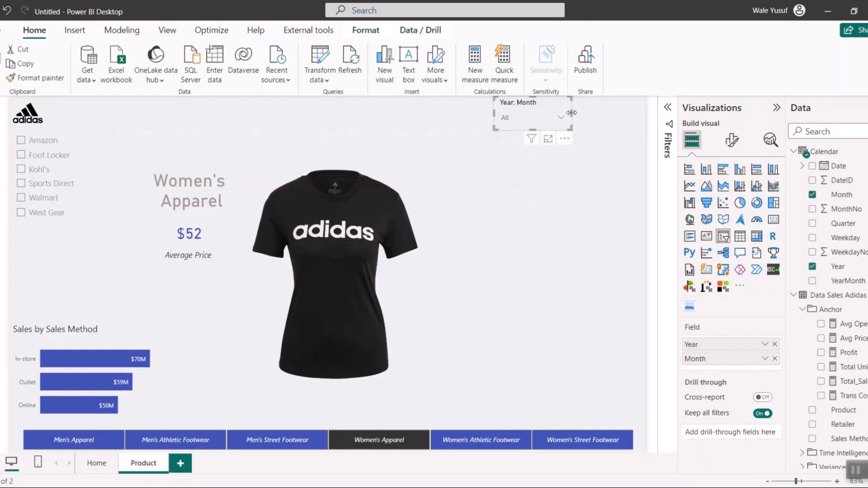
- Widen the Year and Month slicer, place it in the page's upper-right corner and open its dropdown list
drag(572, 113, 594, 103)
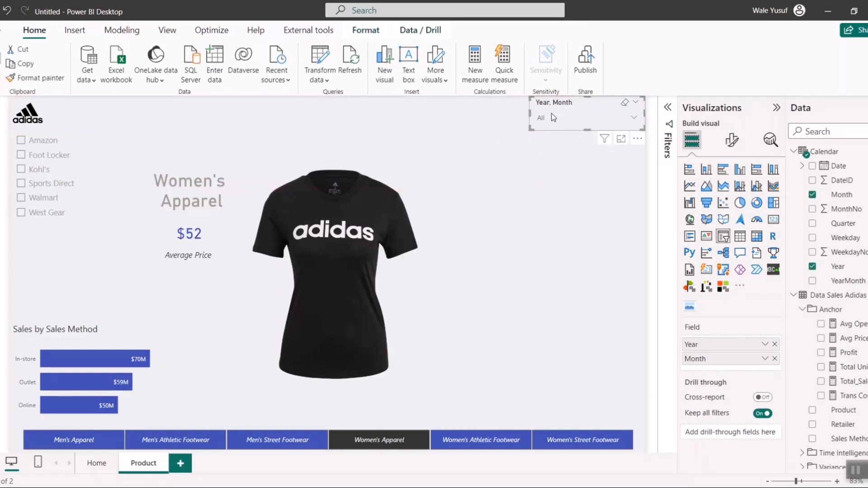
click(568, 119)
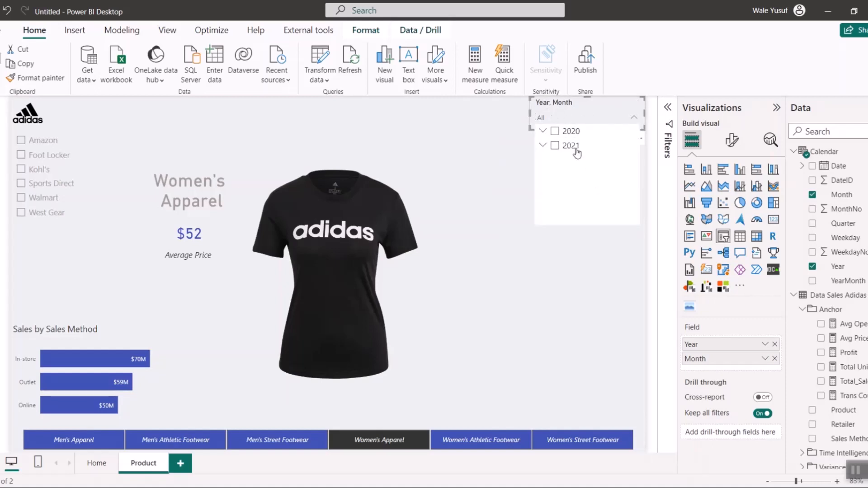
- Set the background color of the Year and Month slicer's values to #EDEFF0
click(728, 141)
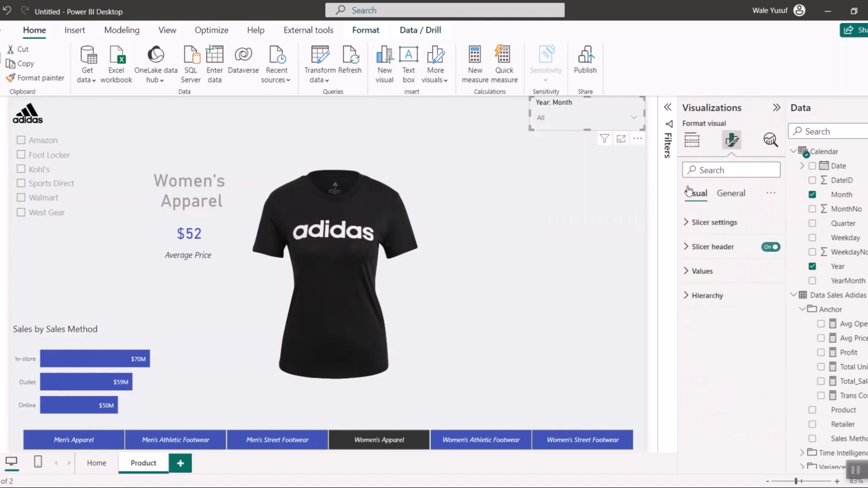
click(721, 272)
scroll(727, 353, down, 2)
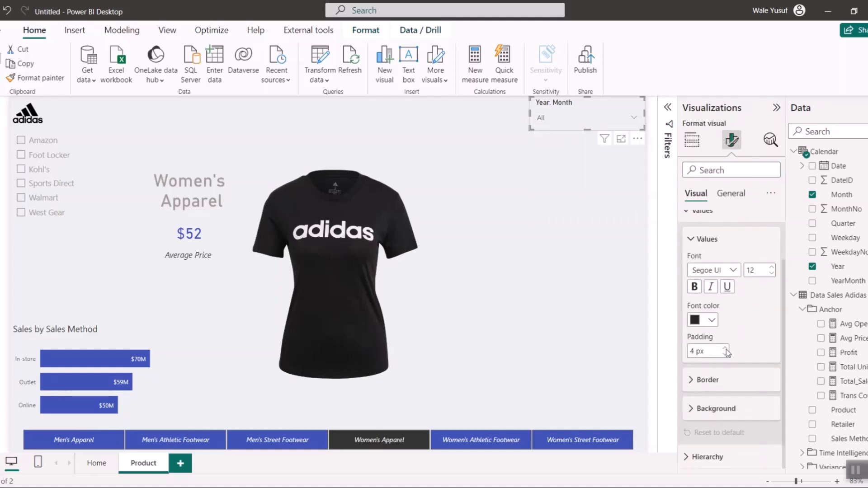
click(704, 409)
scroll(703, 410, down, 1)
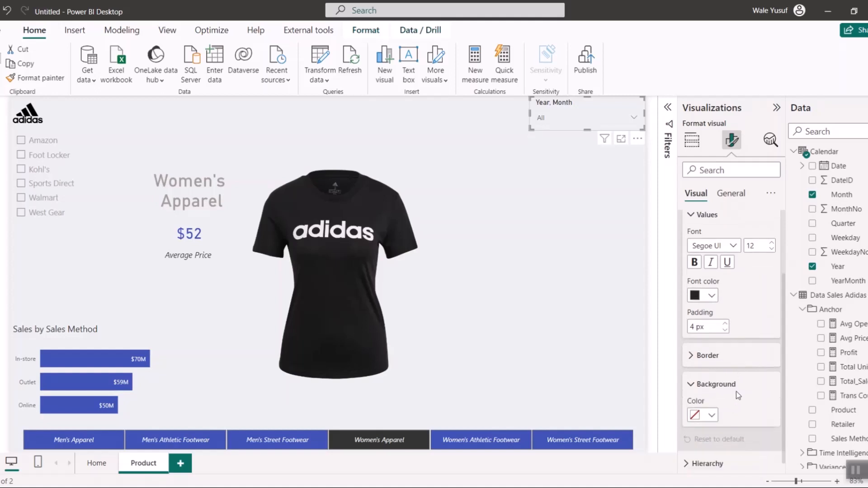
click(703, 410)
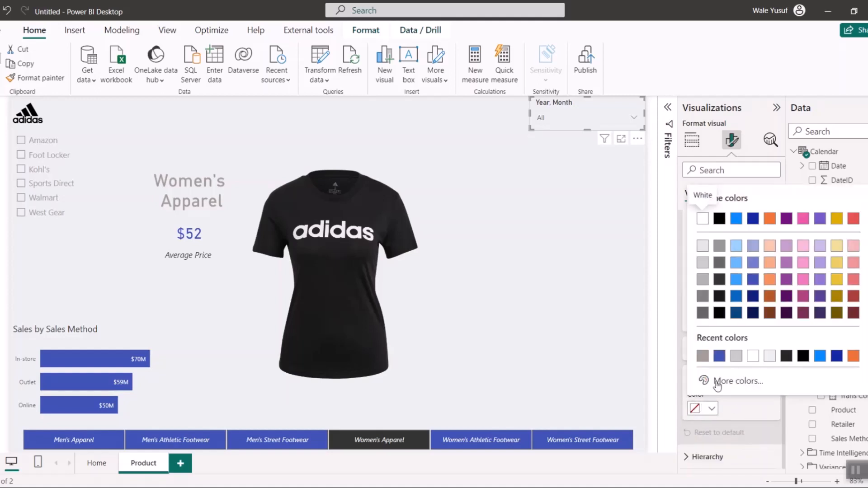
click(769, 357)
- Expand 2021 in the Year and Month slicer's dropdown and examine the order of its months
click(578, 120)
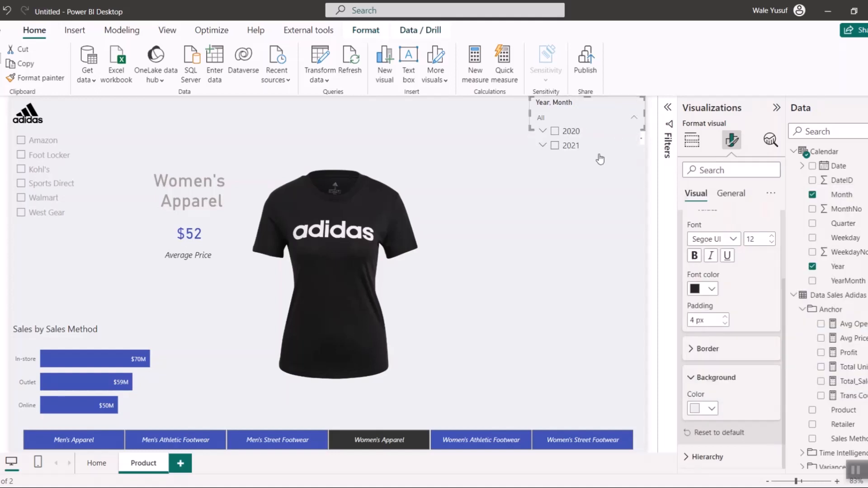
click(544, 145)
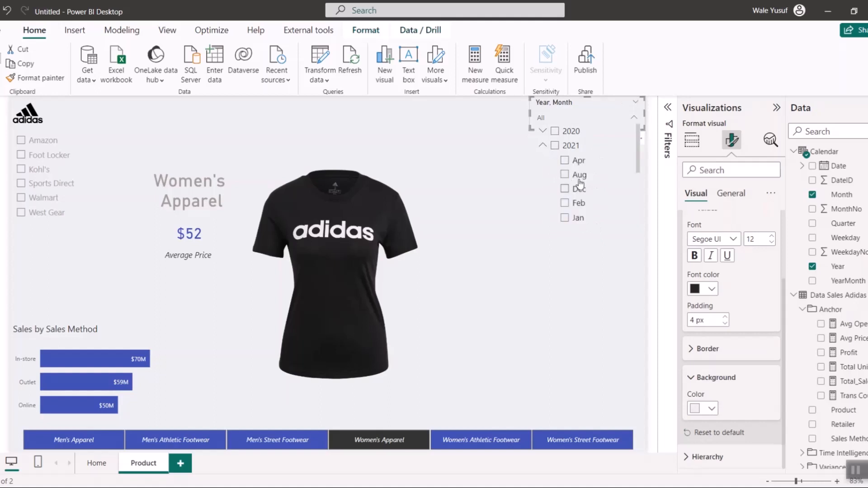
scroll(573, 187, down, 3)
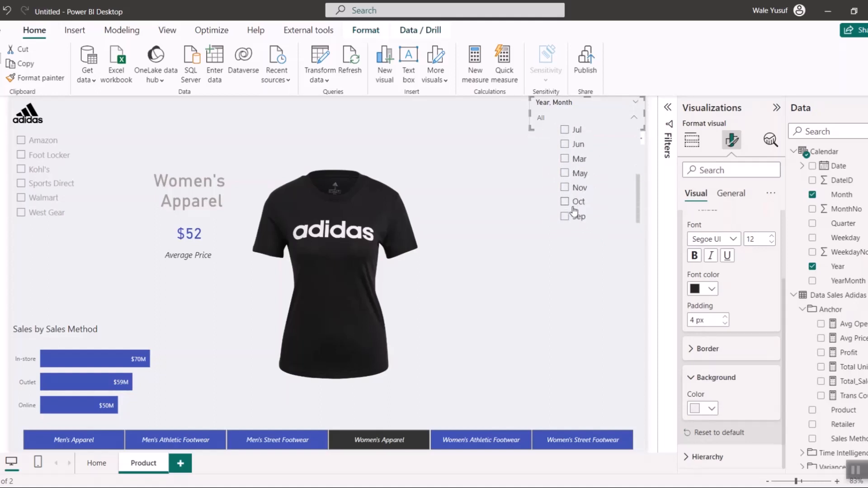
scroll(572, 176, up, 3)
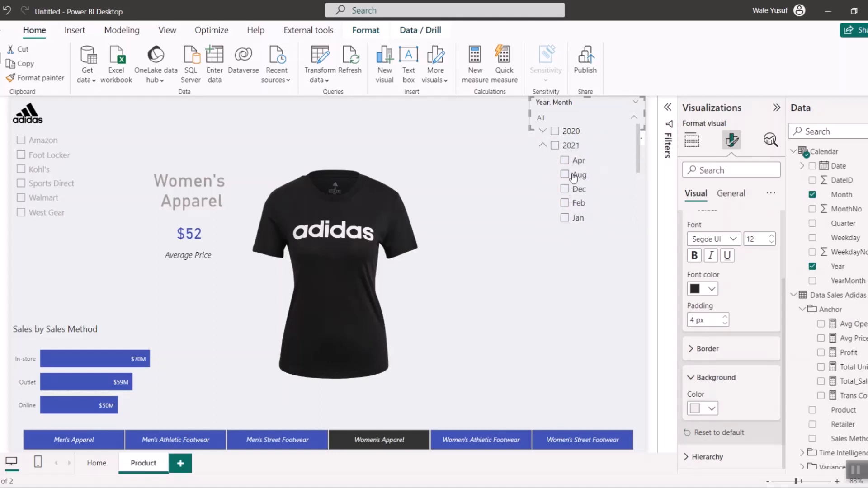
click(106, 145)
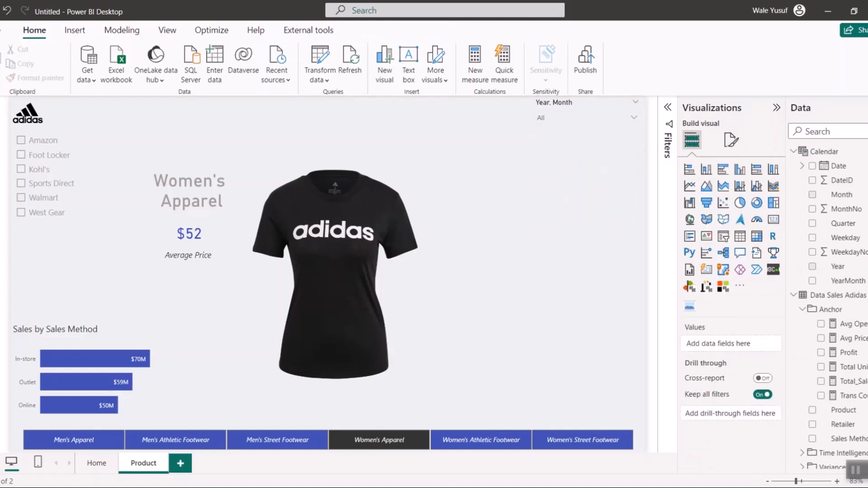
- Sort the Calendar table's Month column by MonthNo
click(2, 136)
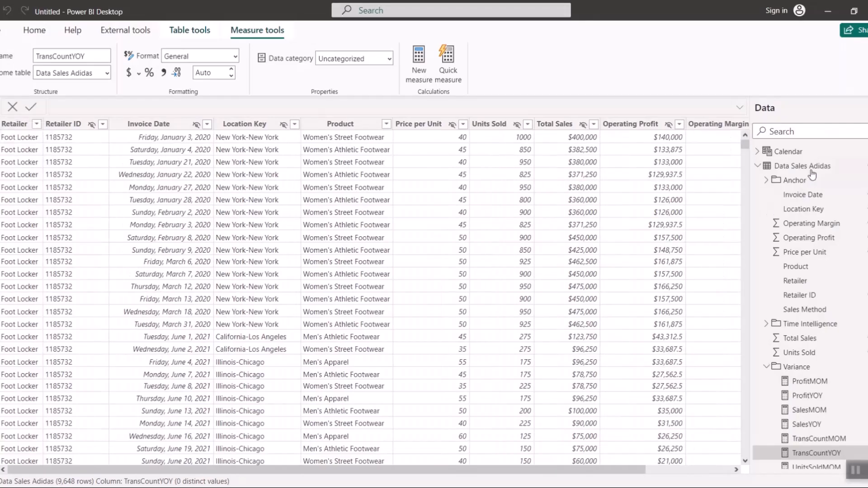
click(795, 154)
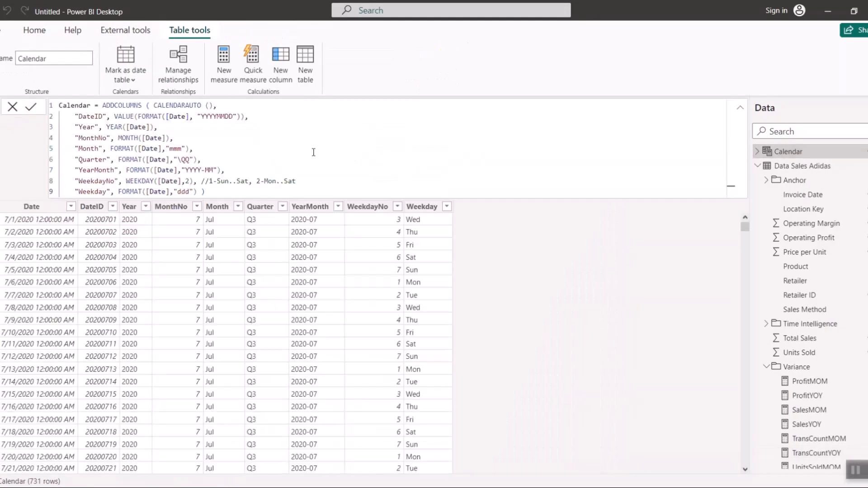
click(220, 207)
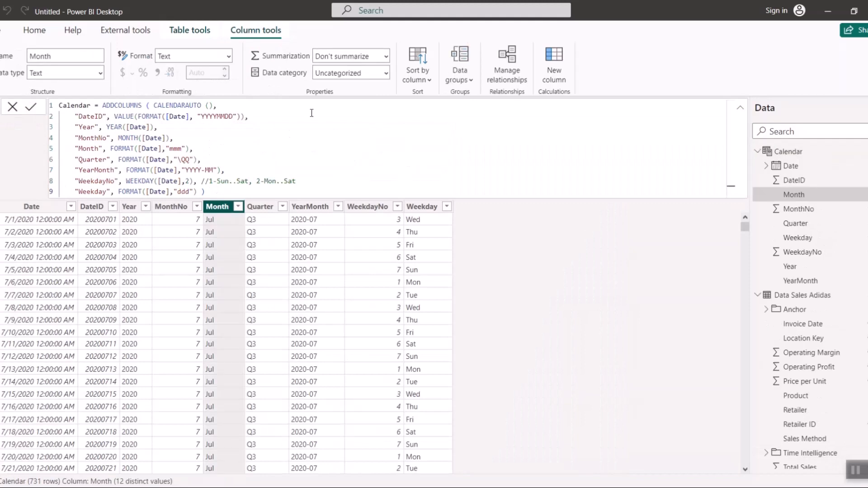
click(417, 72)
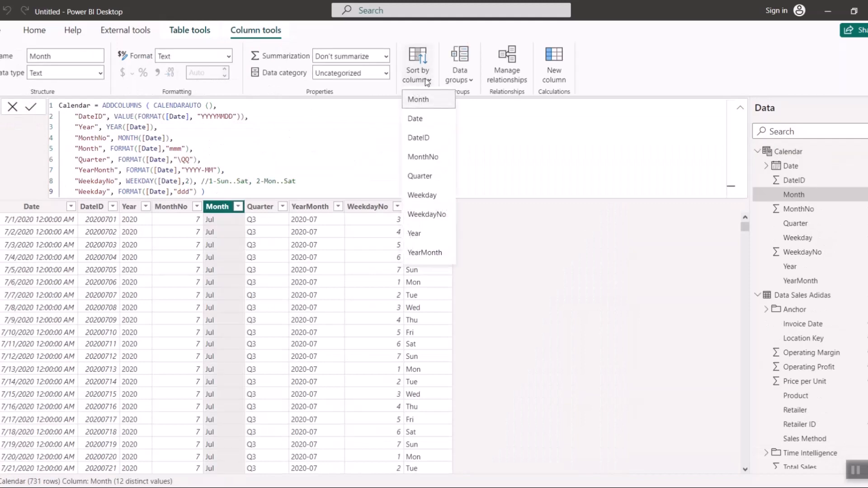
click(429, 158)
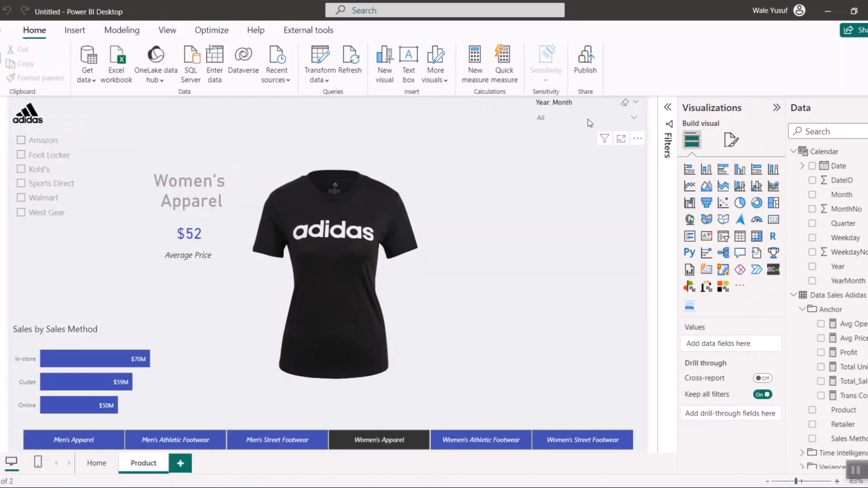
- Check the month order in the Year and Month slicer and filter the page to Feb 2021
click(633, 117)
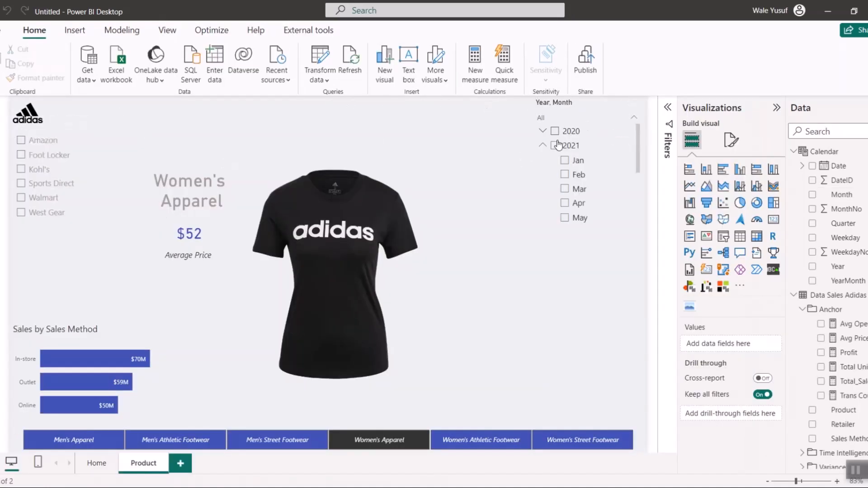
click(573, 176)
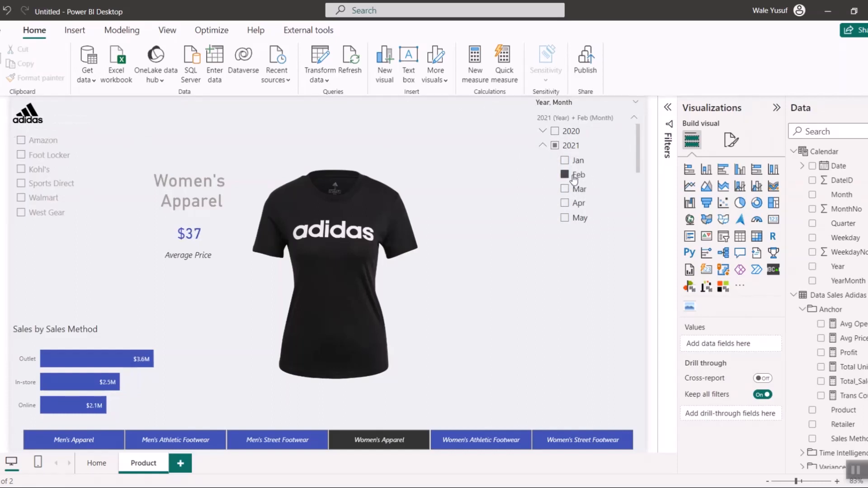
click(469, 130)
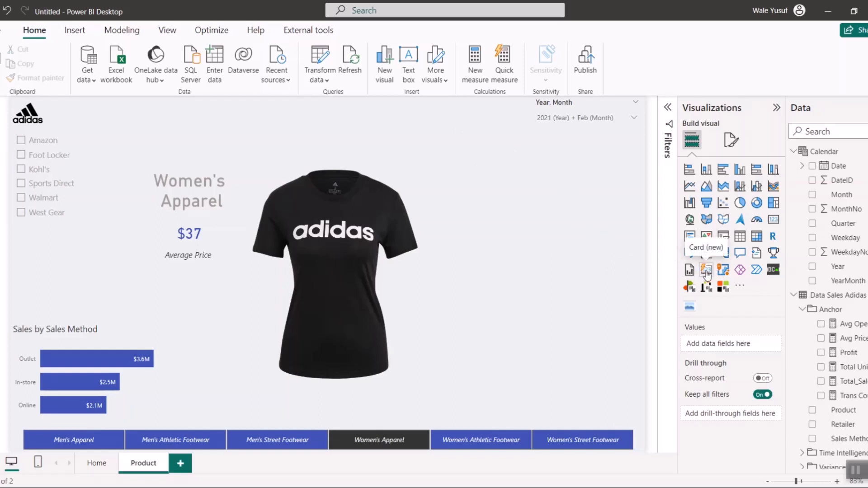
- Add a Card (new) visual with the Total Units Sold measure beside the product image and widen it toward the shirt
drag(706, 272, 589, 241)
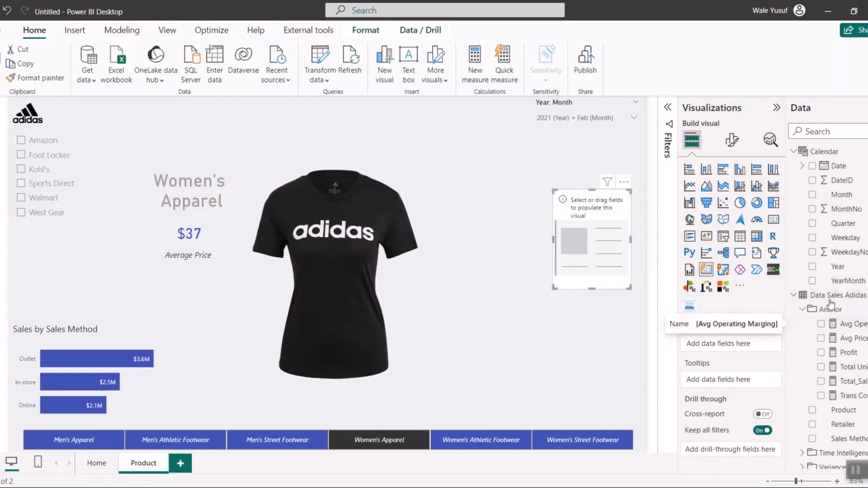
scroll(837, 352, down, 2)
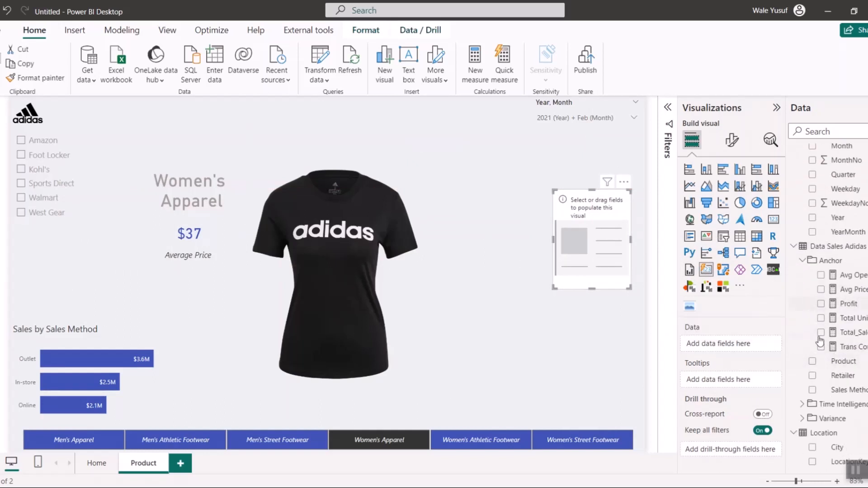
drag(827, 322, 560, 263)
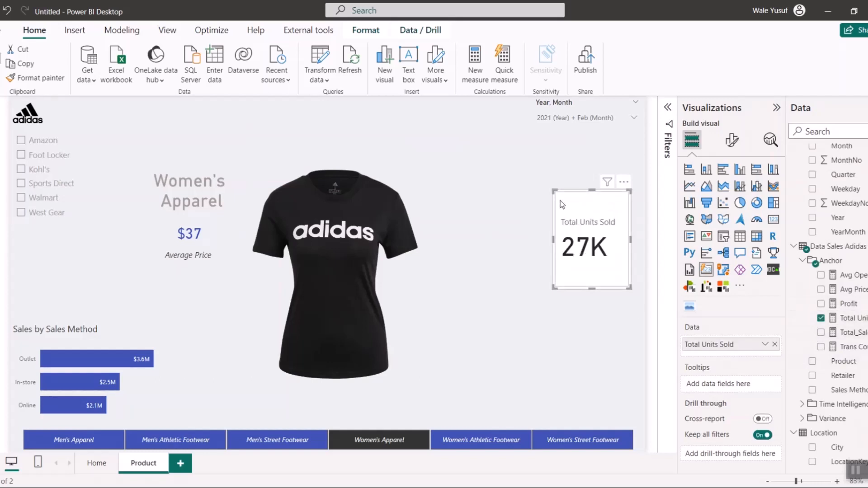
drag(553, 191, 466, 202)
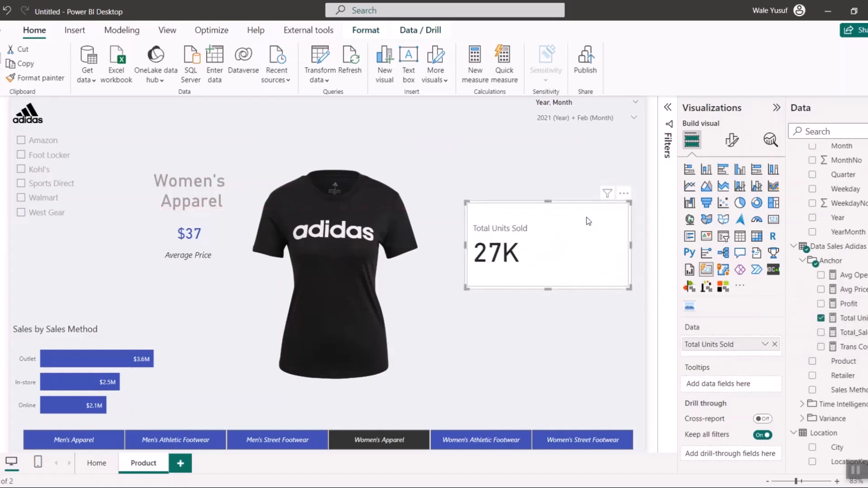
- Turn off the background effect of the Total Units Sold card
click(732, 140)
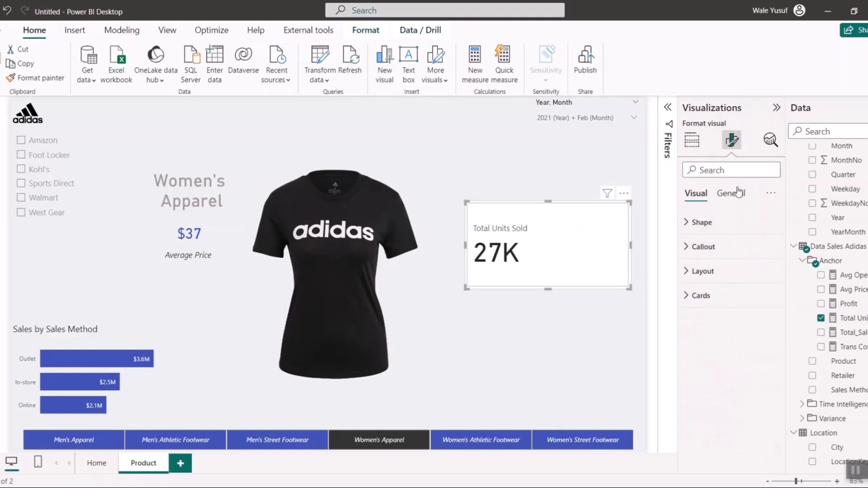
click(731, 193)
click(746, 271)
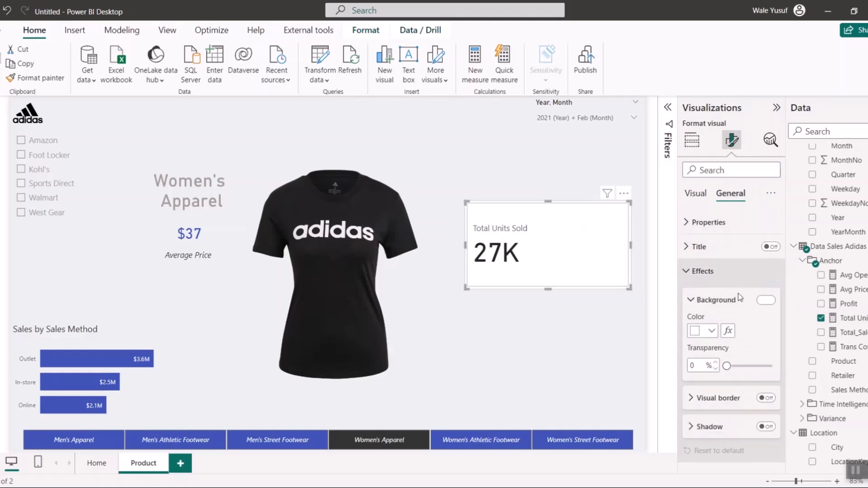
click(696, 194)
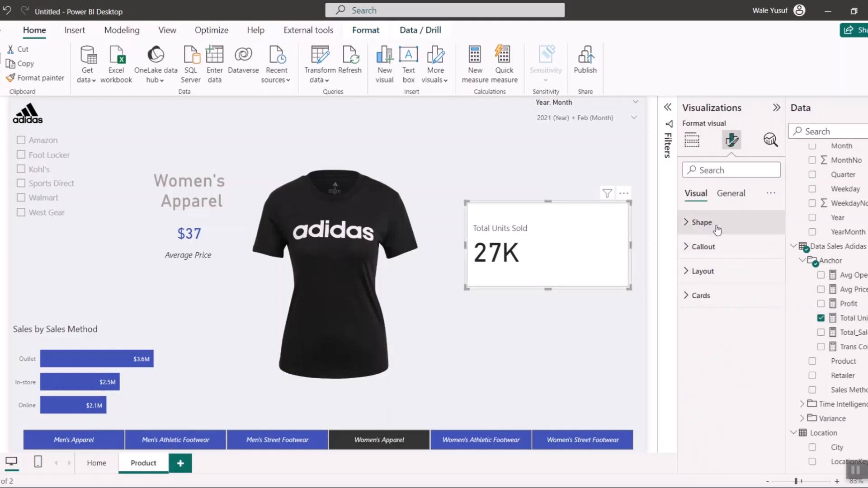
click(699, 226)
click(699, 226)
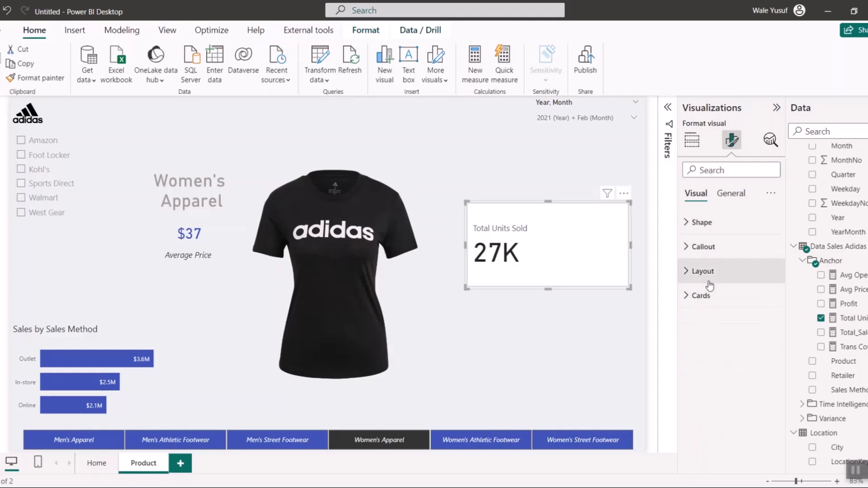
- Set the font size of the Total Units Sold card's callout value to 31
click(702, 247)
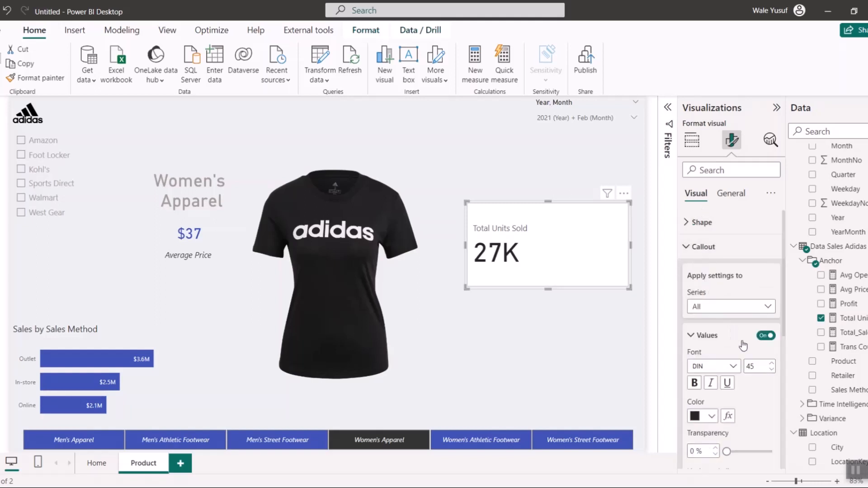
click(772, 370)
click(771, 370)
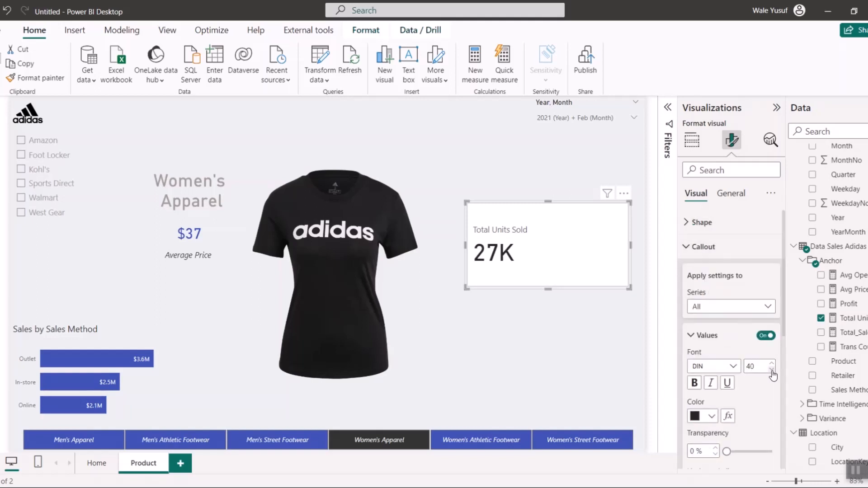
click(772, 370)
click(772, 371)
click(771, 370)
click(772, 370)
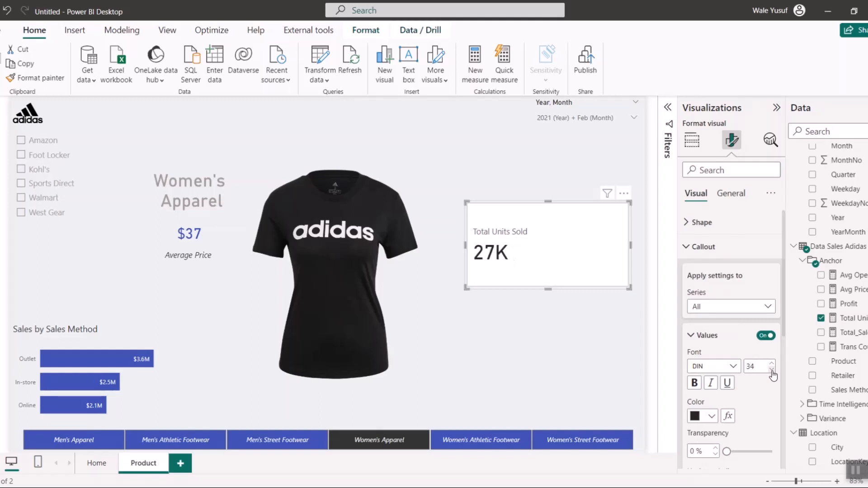
click(771, 371)
click(772, 370)
click(772, 370)
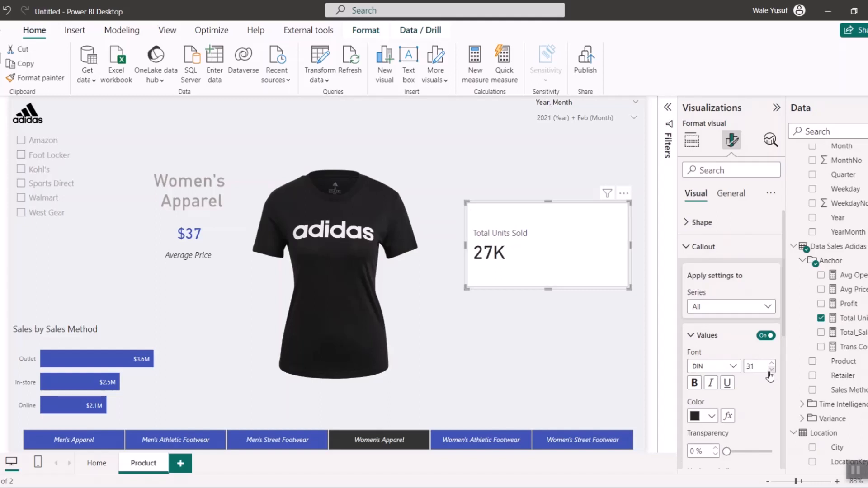
- Color the Total Units Sold card's callout value in the same blue as the average price
scroll(753, 386, down, 3)
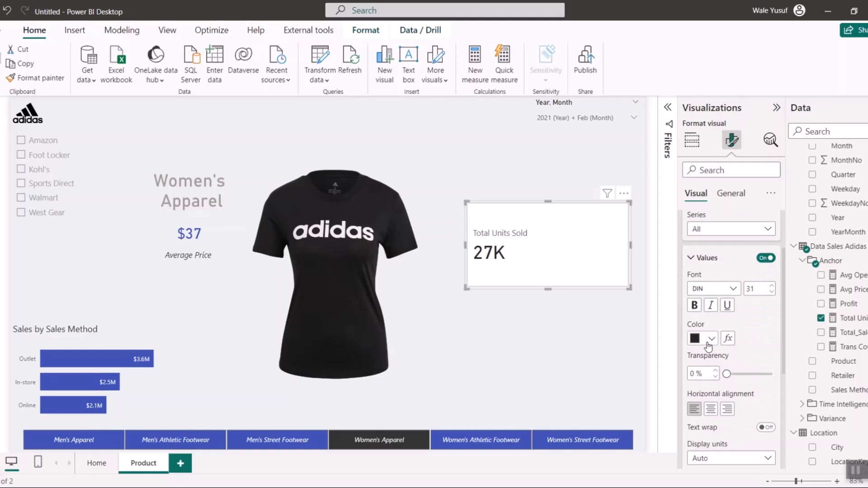
click(709, 345)
click(736, 288)
- Set the label font size of the Total Units Sold card to 11, keeping its dark gray color
scroll(726, 362, down, 7)
click(694, 356)
scroll(731, 376, down, 3)
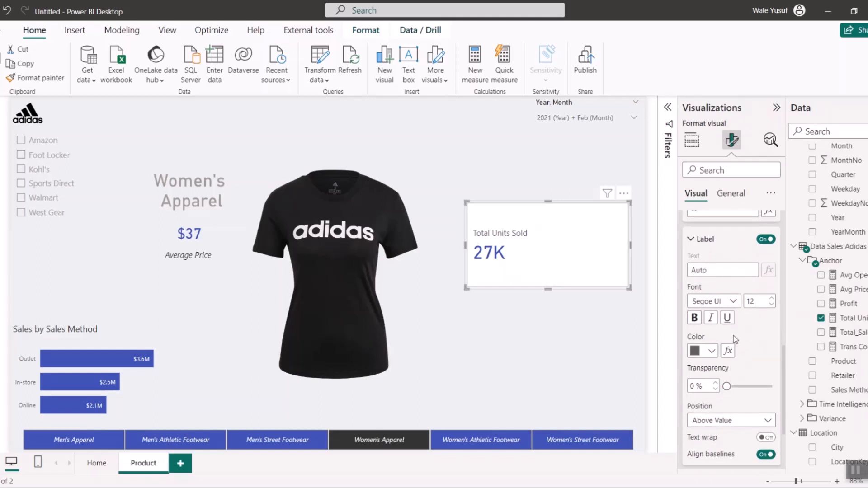
click(712, 353)
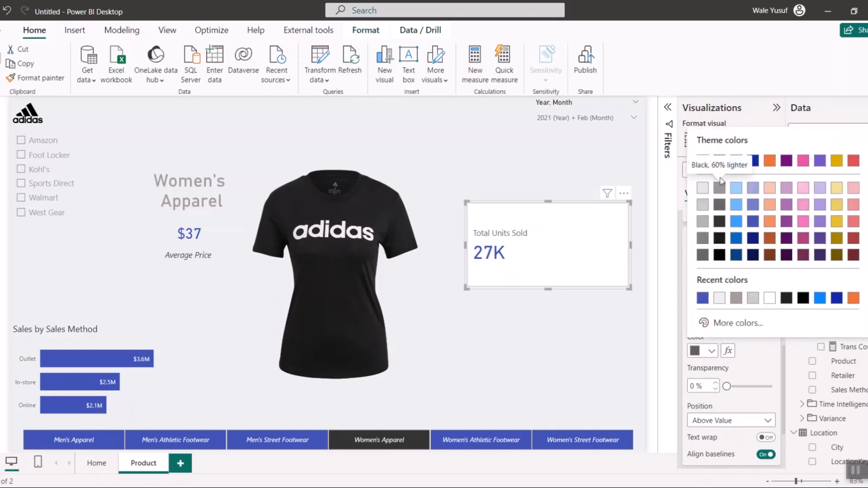
click(756, 361)
click(772, 304)
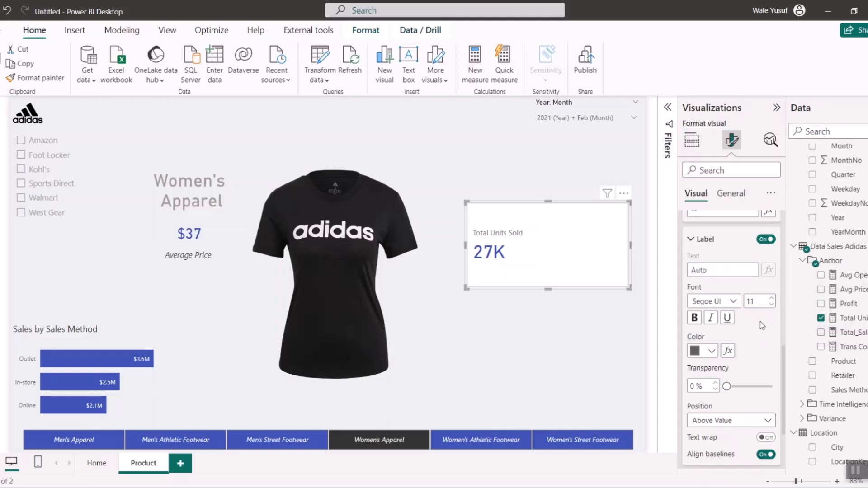
- Turn off the fill of the Total Units Sold card so only its border and text remain on the page background
scroll(757, 326, down, 2)
scroll(723, 315, up, 5)
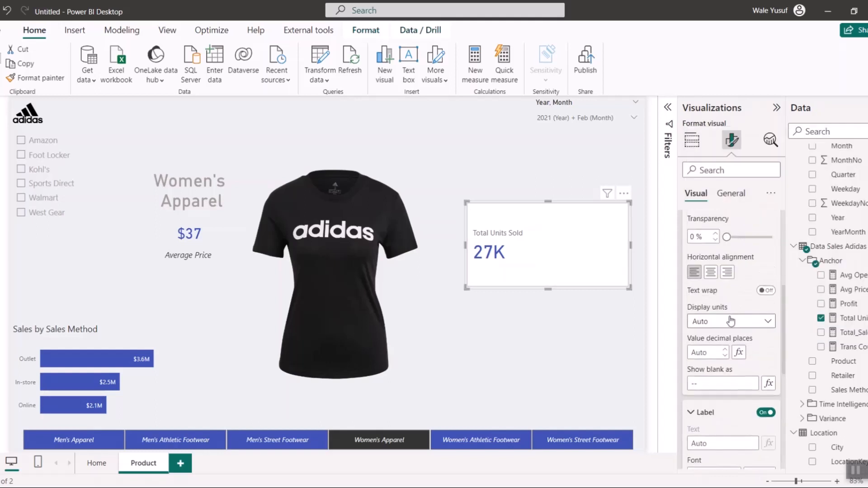
scroll(715, 311, up, 5)
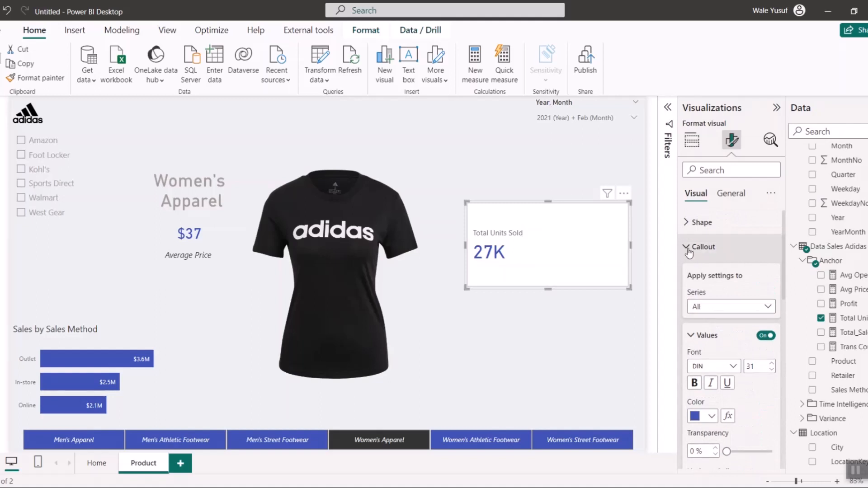
click(688, 247)
click(701, 294)
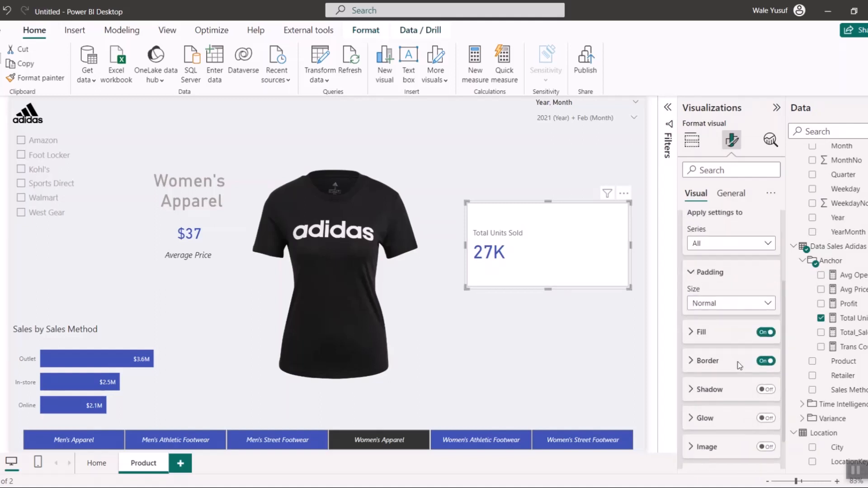
scroll(736, 354, down, 2)
click(766, 290)
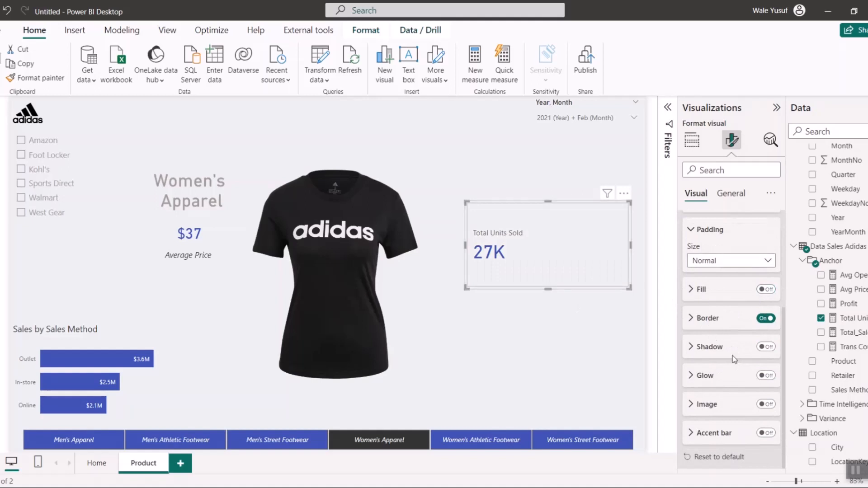
- Add a left accent bar to the Total Units Sold card in the same blue as the callout value
click(704, 433)
click(765, 303)
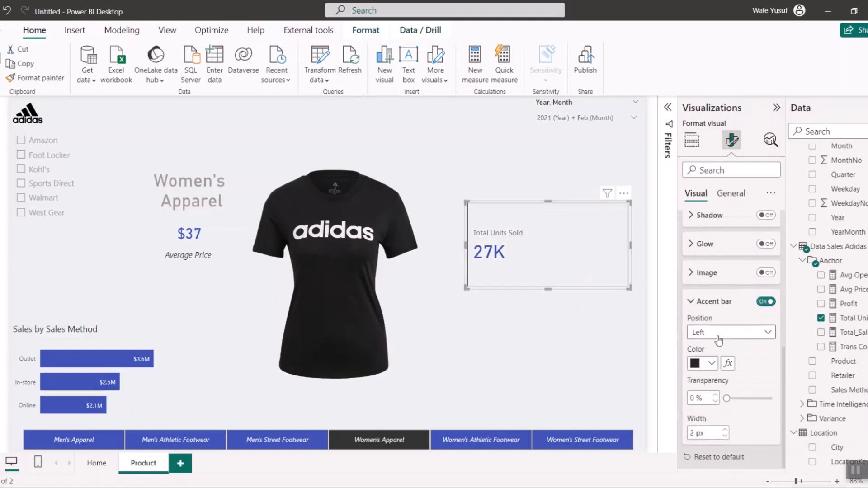
click(713, 337)
click(709, 347)
click(706, 367)
click(723, 310)
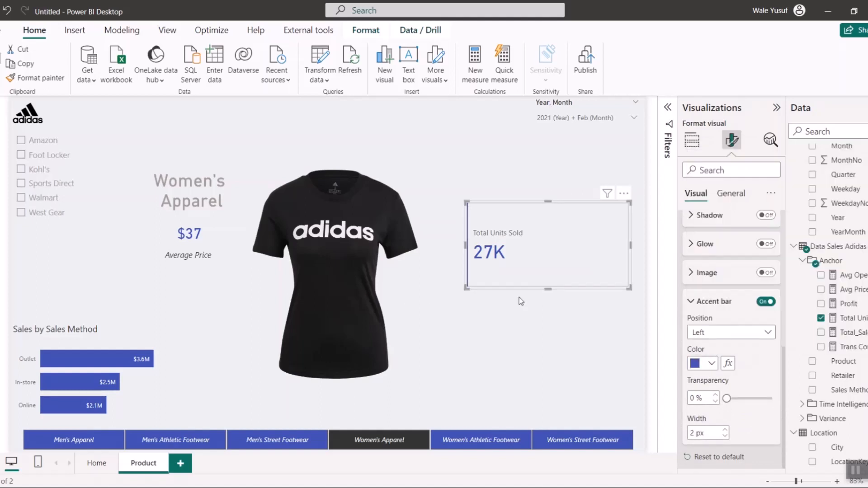
- Shrink the height of the Total Units Sold card from below so it fits closely around its label and value
drag(547, 288, 545, 248)
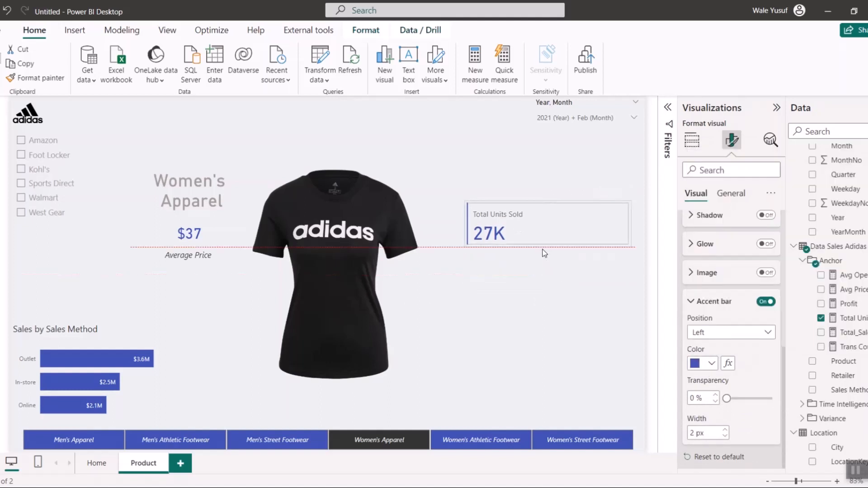
click(606, 273)
click(588, 235)
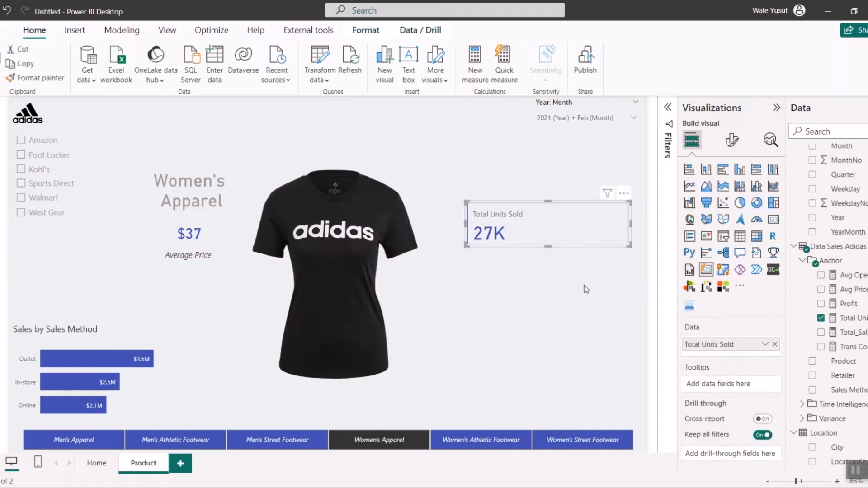
click(584, 286)
- Turn off the inner card border of the Total Units Sold card, keeping its accent bar
click(595, 242)
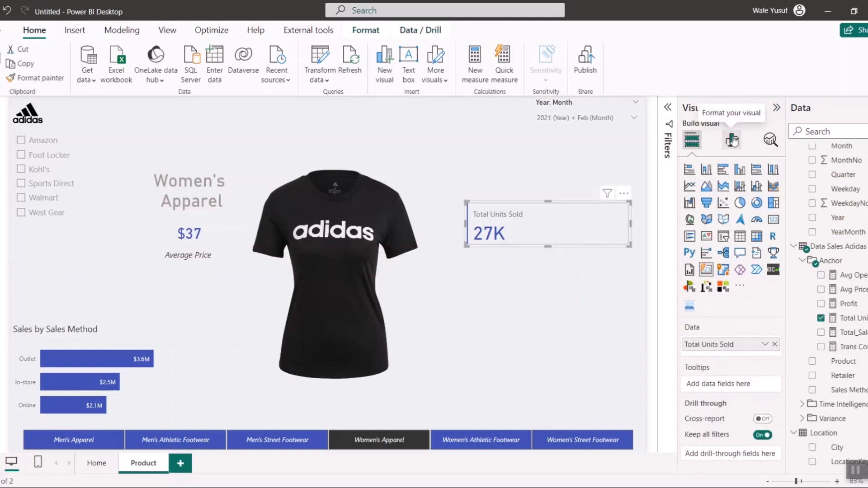
click(732, 141)
click(701, 294)
scroll(758, 381, down, 3)
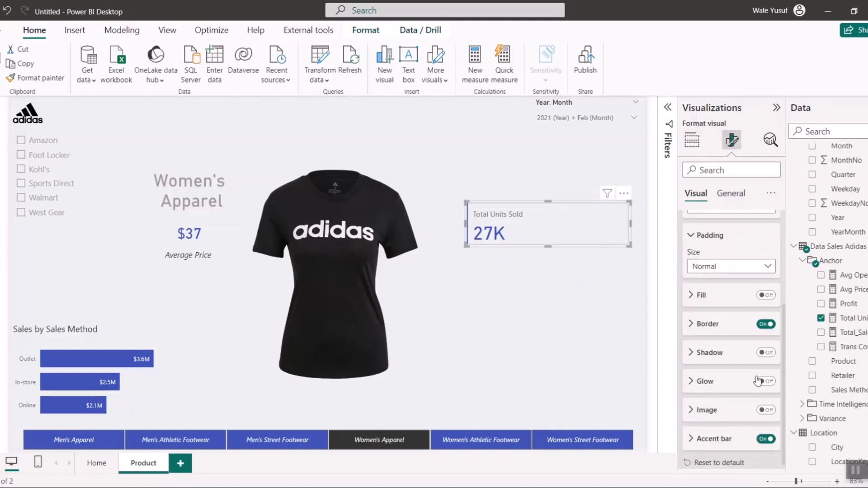
click(766, 318)
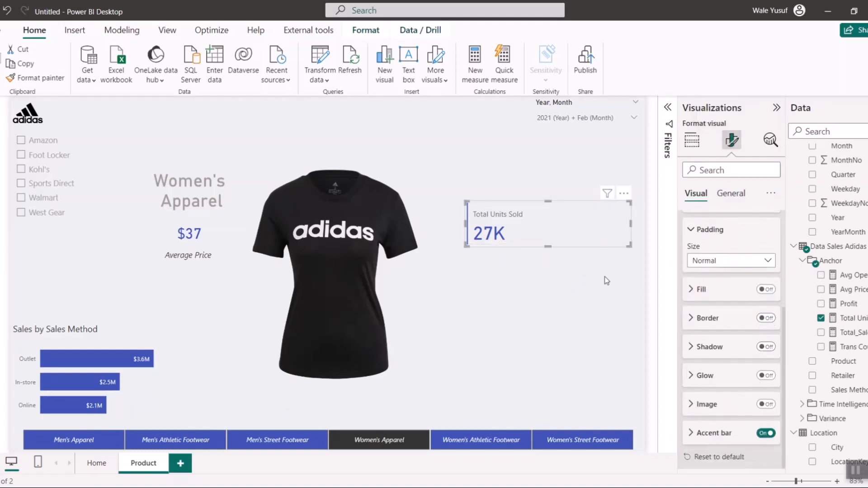
click(591, 278)
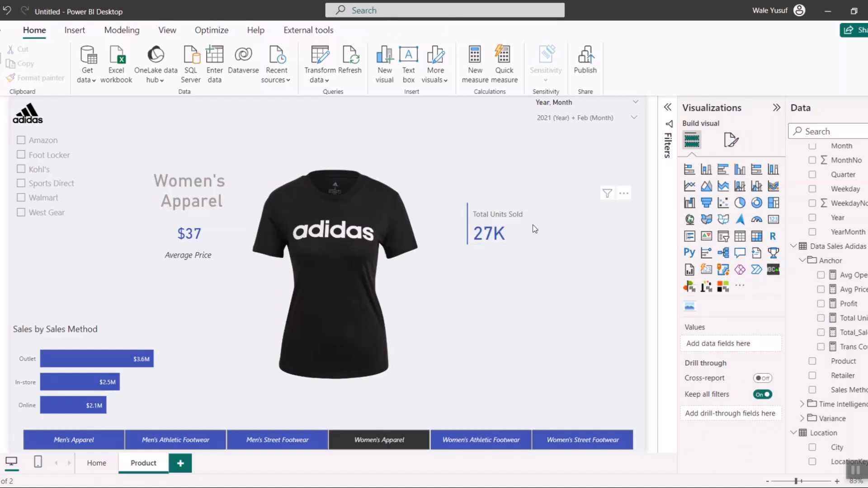
- Narrow the Total Units Sold card and place it beside the product image, level with the product name
drag(530, 225, 538, 227)
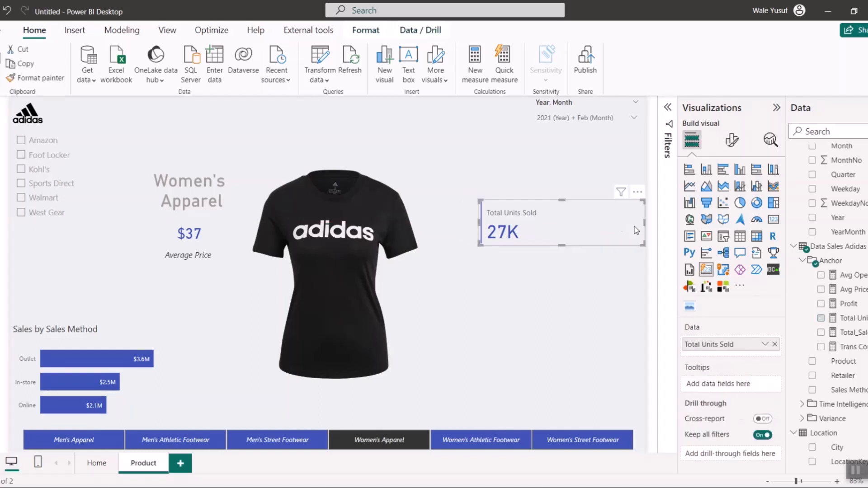
drag(644, 223, 601, 223)
drag(546, 227, 561, 229)
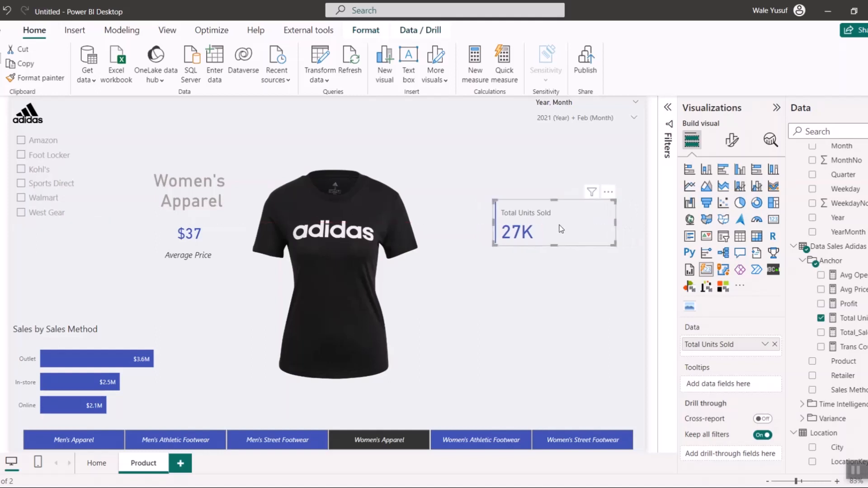
click(561, 280)
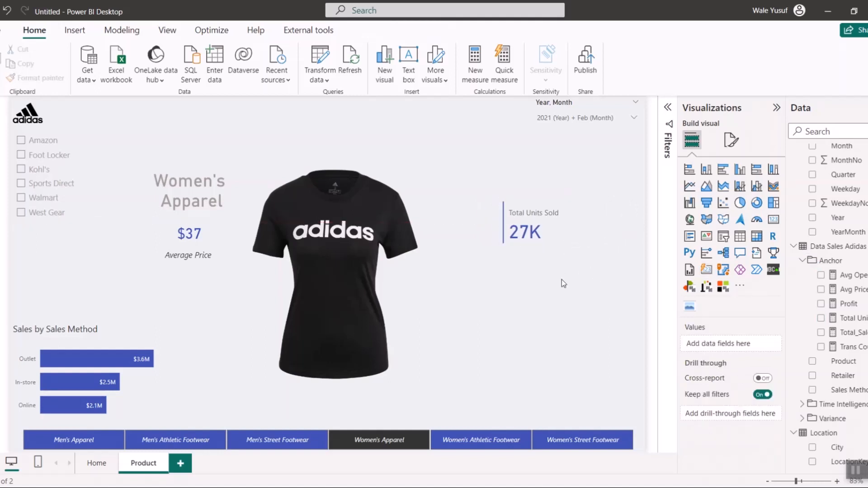
click(546, 228)
drag(537, 223, 538, 203)
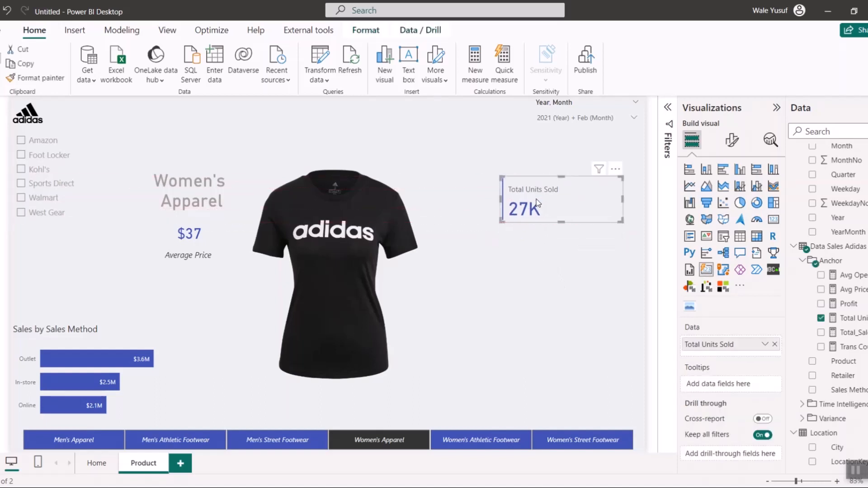
click(547, 248)
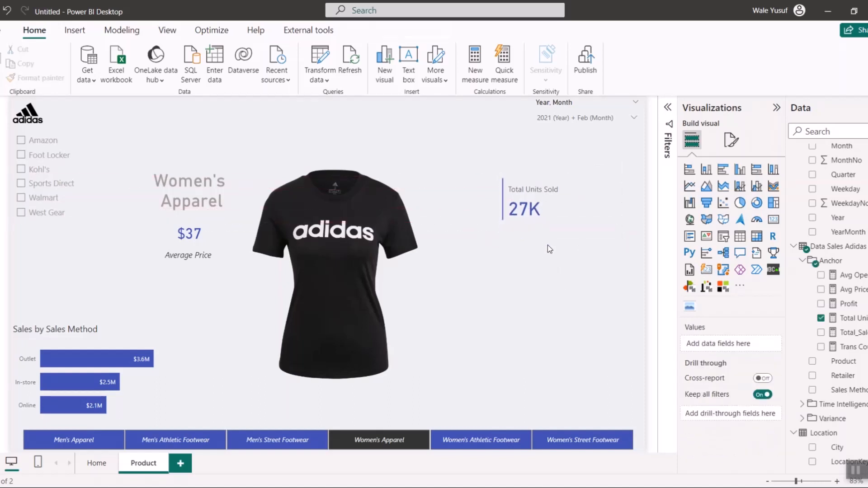
- Insert an area chart of Total Units Sold by Month below the units-sold card and widen it toward the product image
click(706, 186)
drag(39, 270, 610, 302)
scroll(827, 243, up, 2)
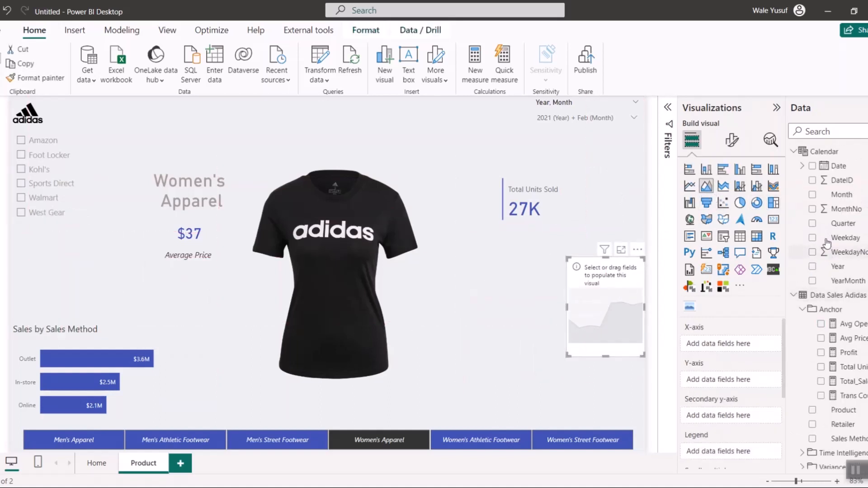
click(813, 194)
scroll(836, 380, down, 3)
scroll(835, 364, up, 2)
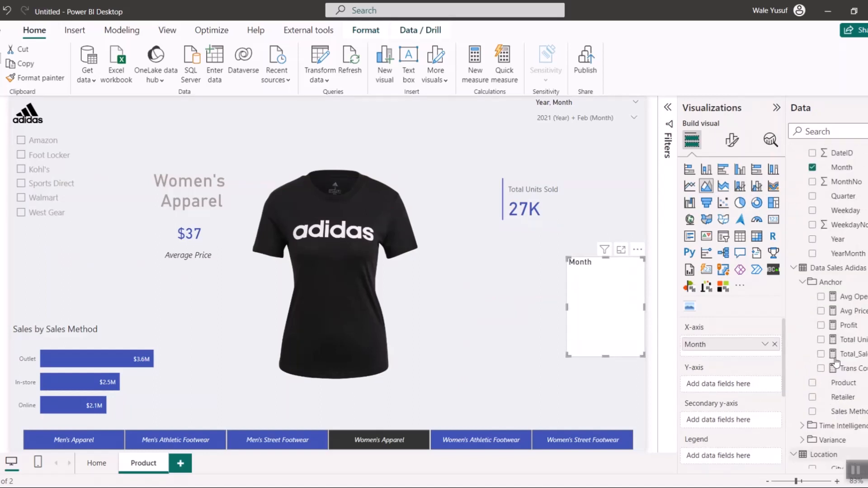
click(821, 344)
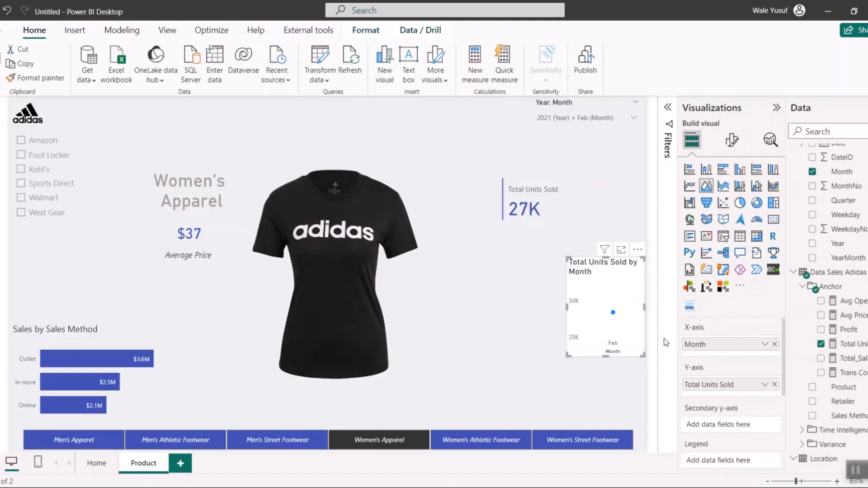
drag(566, 307, 458, 307)
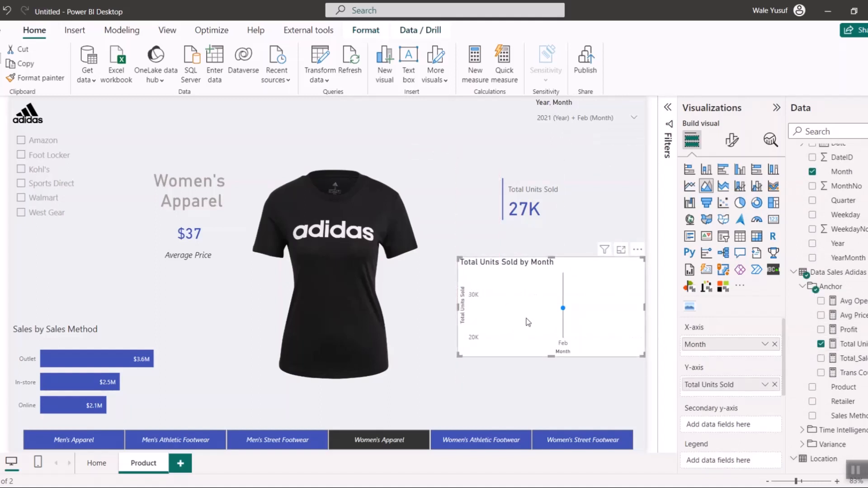
- Edit the interactions of the Year, Month slicer so it does not filter the Total Units Sold by Month chart
click(562, 106)
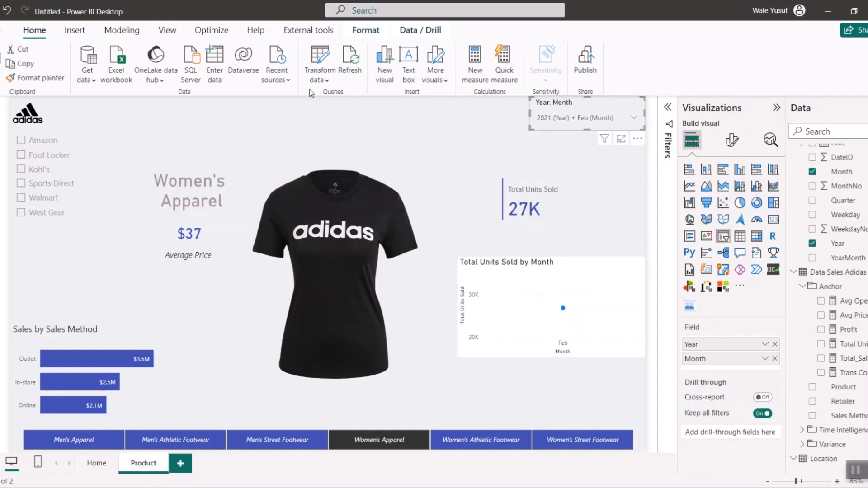
click(366, 30)
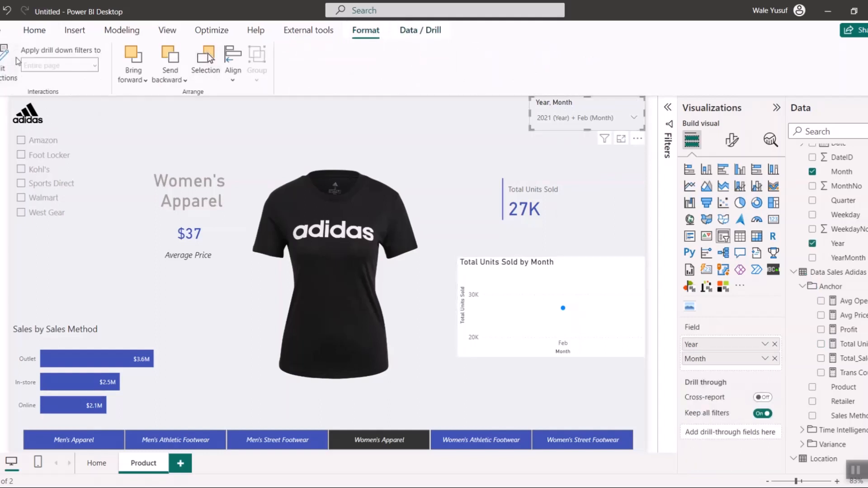
click(8, 68)
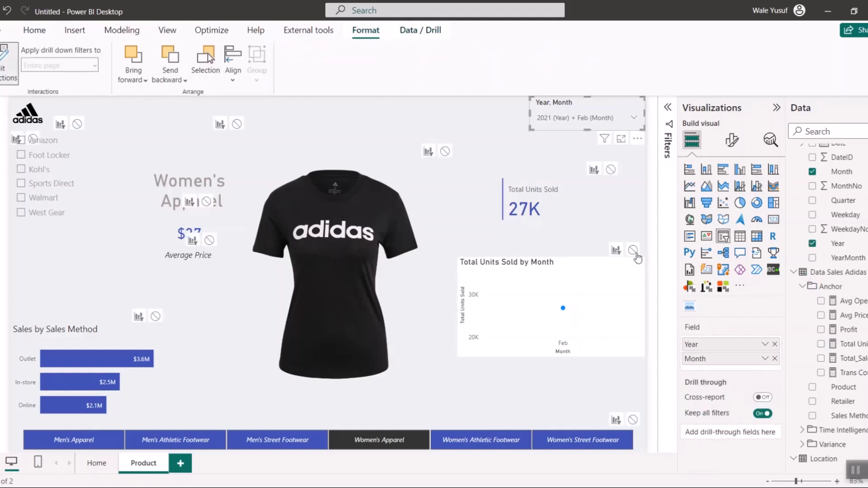
click(632, 251)
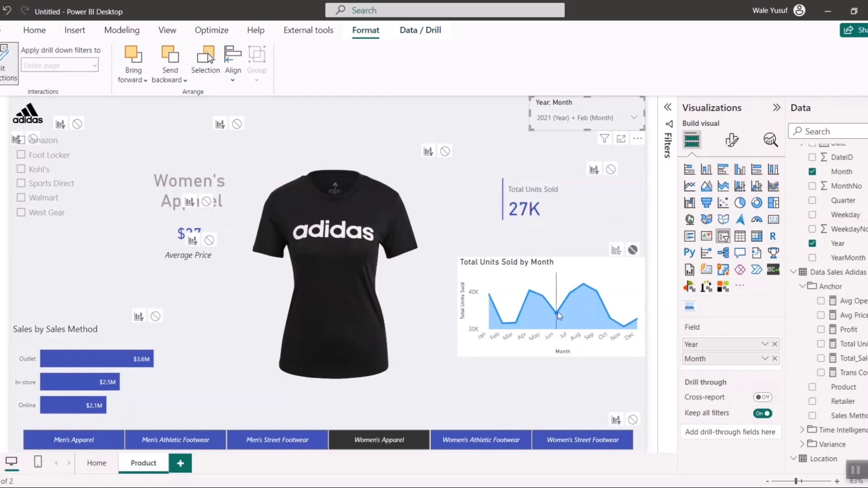
click(4, 70)
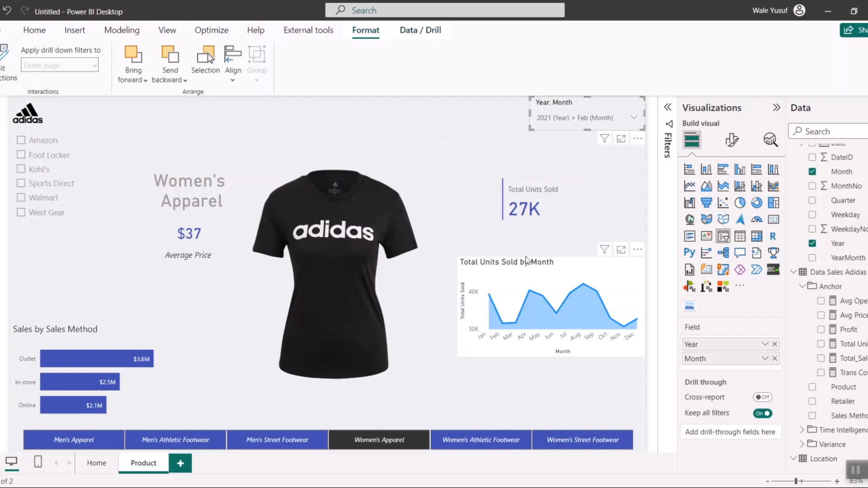
- Move the area chart slightly up toward the units-sold card and turn off its X-axis, including the axis title
drag(538, 341, 538, 323)
click(733, 141)
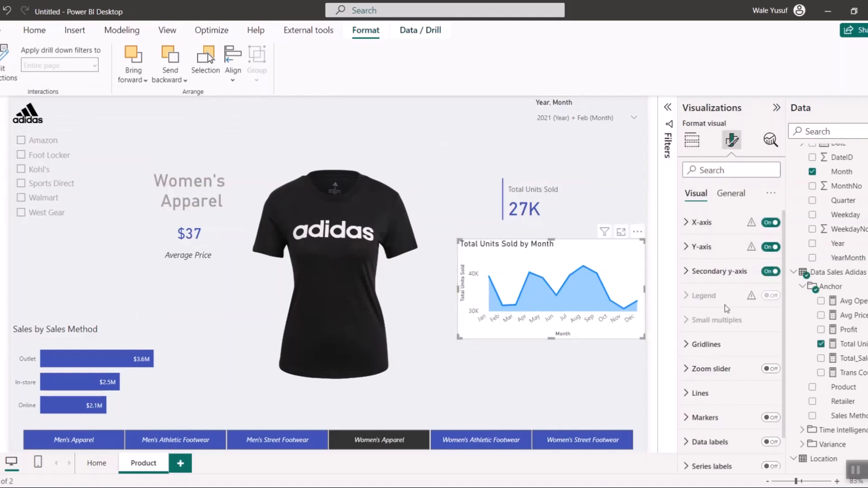
click(702, 222)
click(766, 416)
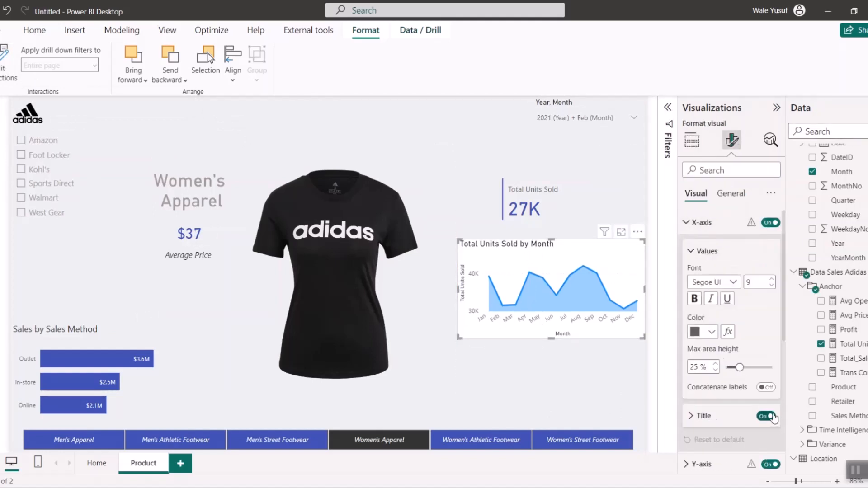
click(774, 224)
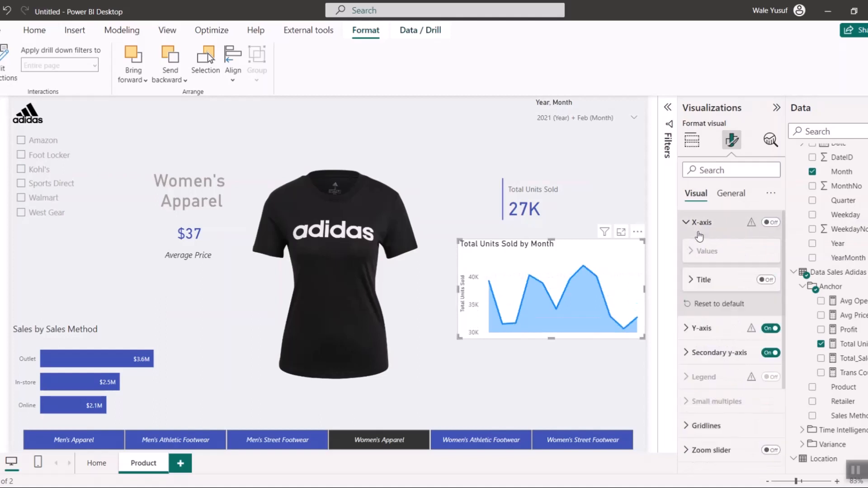
click(690, 223)
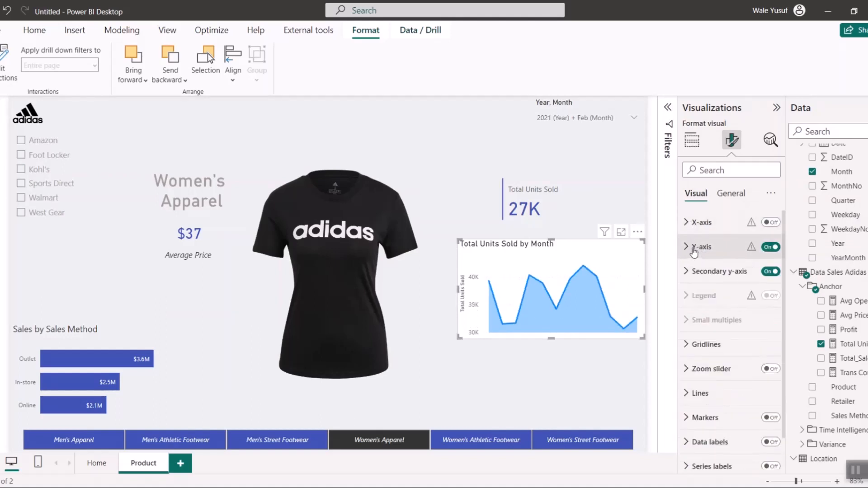
- Turn off the area chart's Y-axis, its title, and the secondary y-axis
click(693, 247)
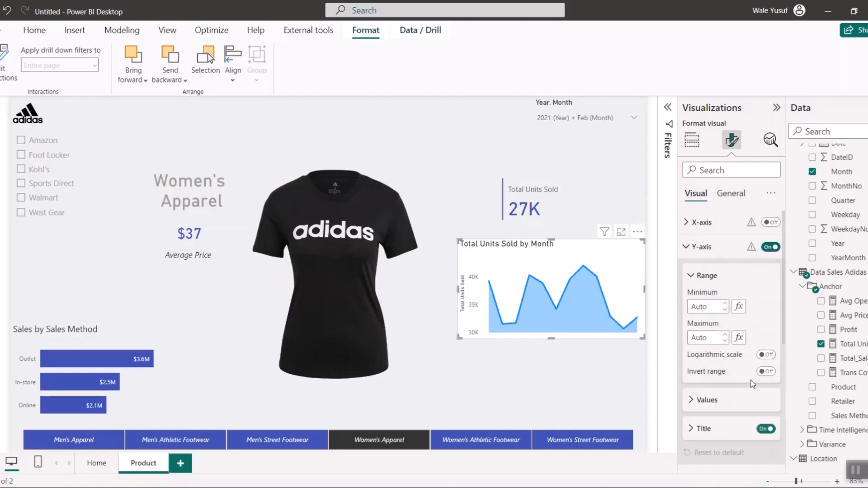
click(766, 429)
click(770, 247)
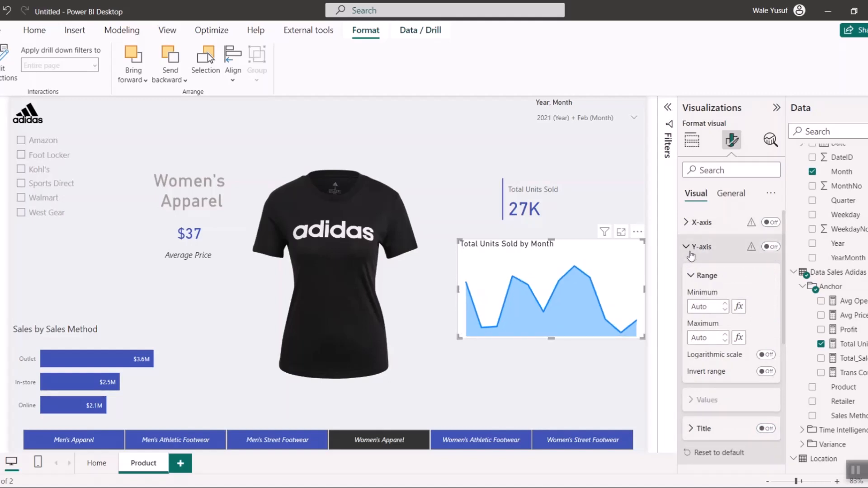
click(742, 247)
click(770, 271)
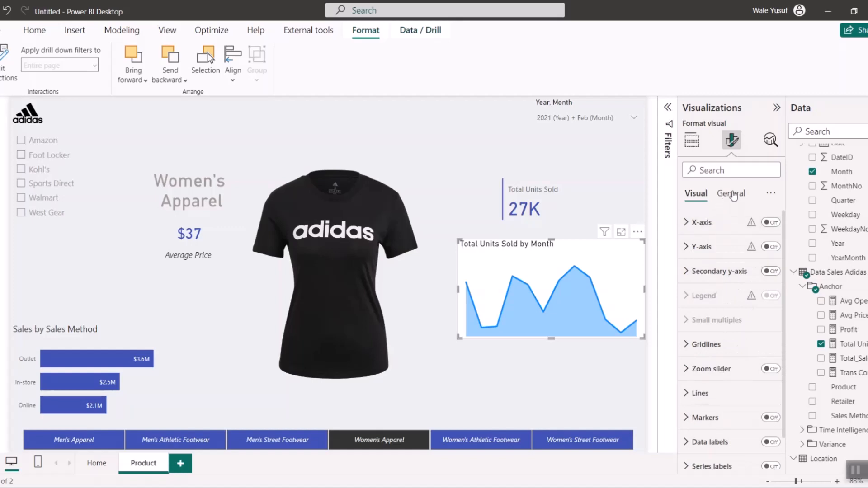
- Turn off the background effect of the Total Units Sold by Month area chart
click(730, 193)
click(720, 282)
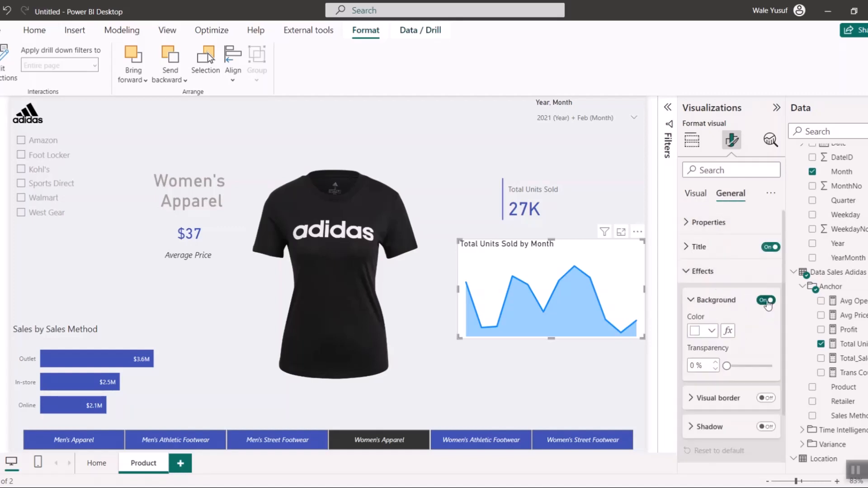
click(766, 300)
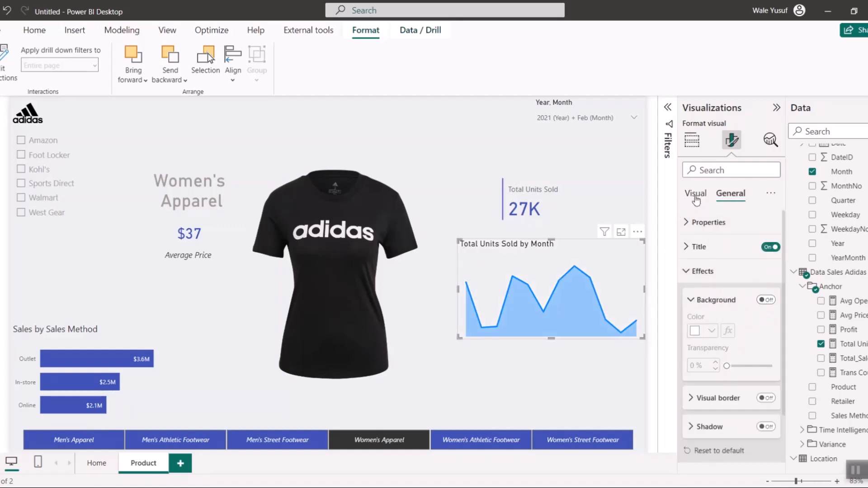
- Turn off the area chart's title, shrink the chart and place it just below the Total Units Sold card
click(770, 247)
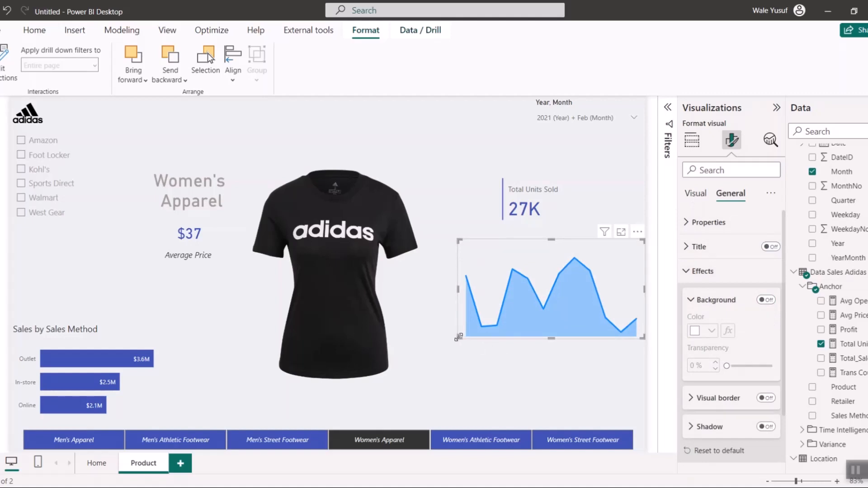
drag(459, 337, 509, 293)
drag(554, 248, 545, 240)
- Change the area chart's Total Units Sold series color to the dark blue used by the other visuals
click(695, 194)
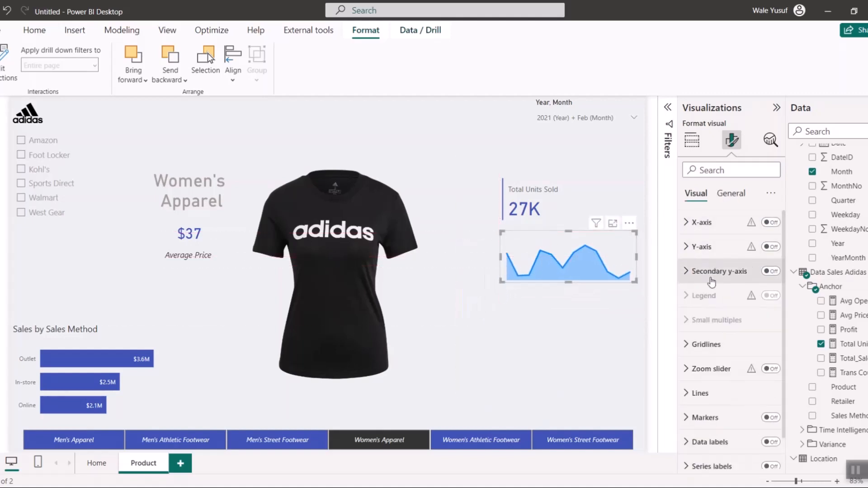
click(708, 394)
scroll(725, 383, down, 3)
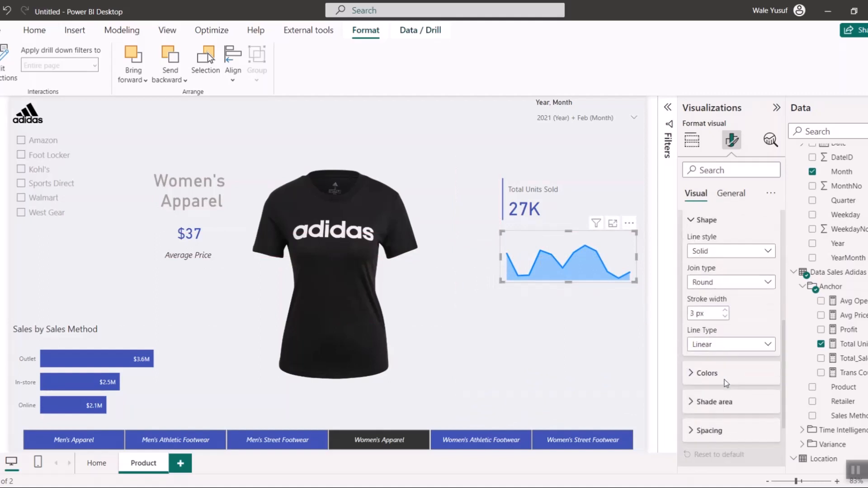
click(717, 361)
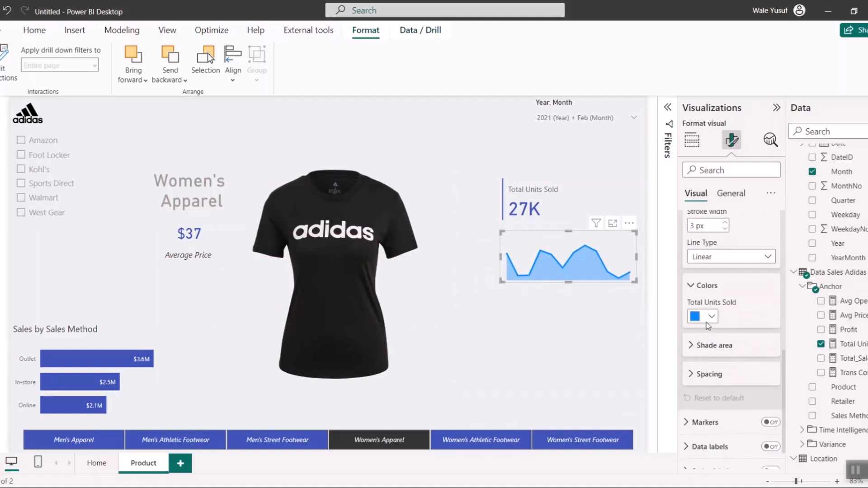
click(707, 318)
click(700, 265)
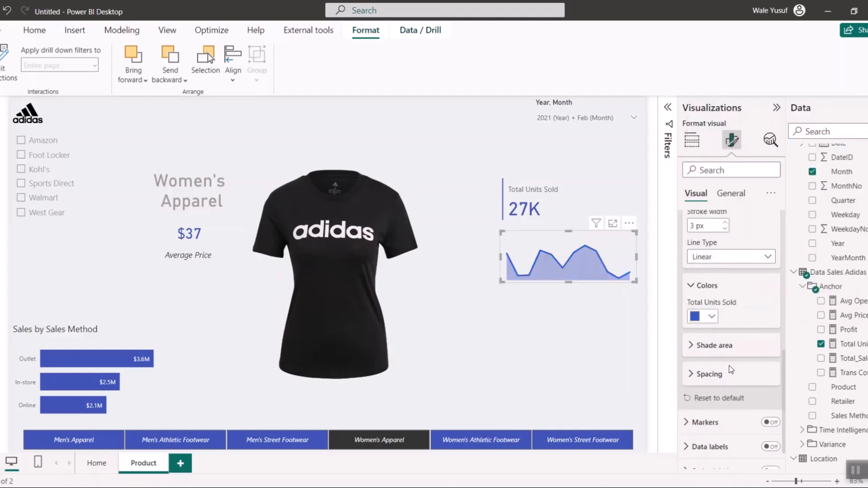
- Set the shade area transparency of the area chart to 80%
scroll(702, 347, down, 1)
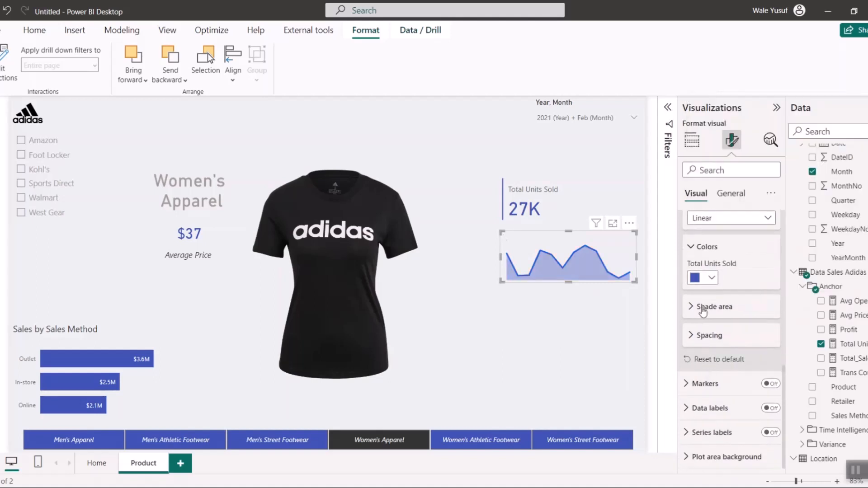
click(702, 308)
drag(755, 342, 763, 341)
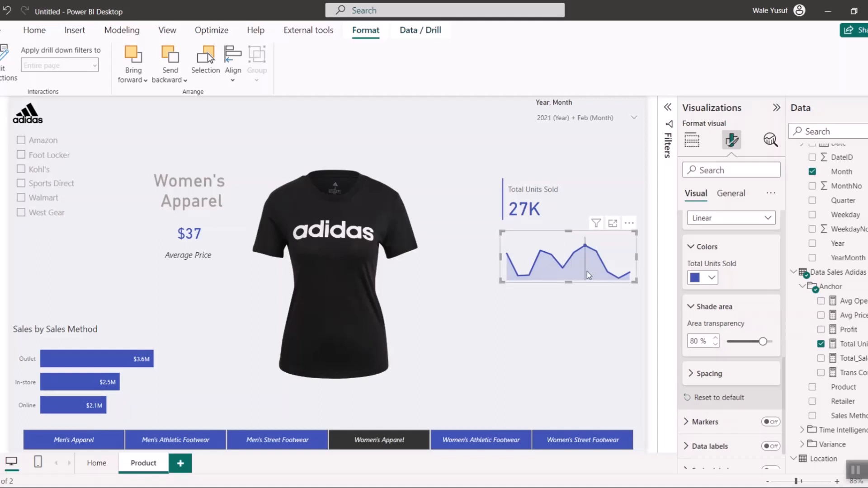
- Move the area chart slightly down, reduce its height and widen it to the page's edge, aligned under the Total Units Sold card
click(582, 298)
click(539, 246)
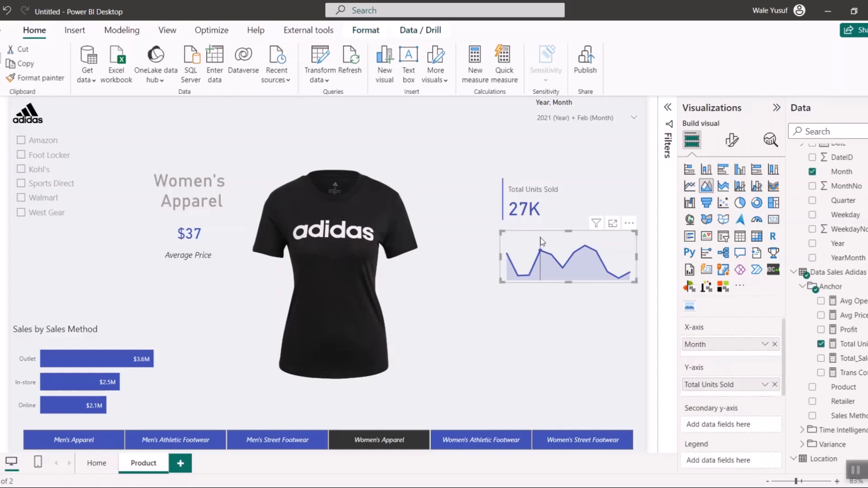
drag(542, 235, 540, 243)
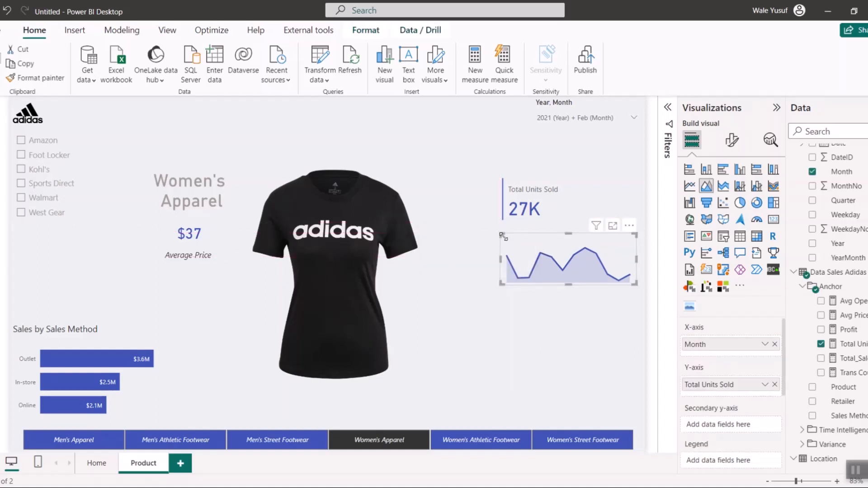
drag(510, 244, 537, 249)
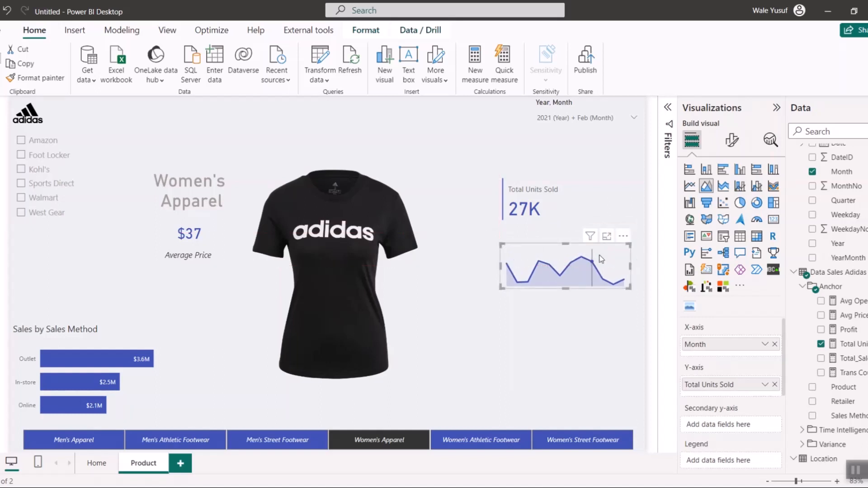
drag(632, 270, 645, 270)
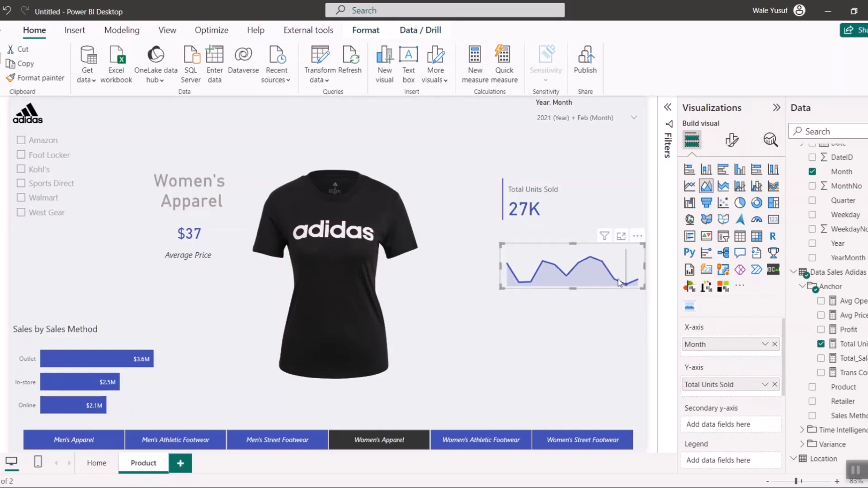
click(576, 320)
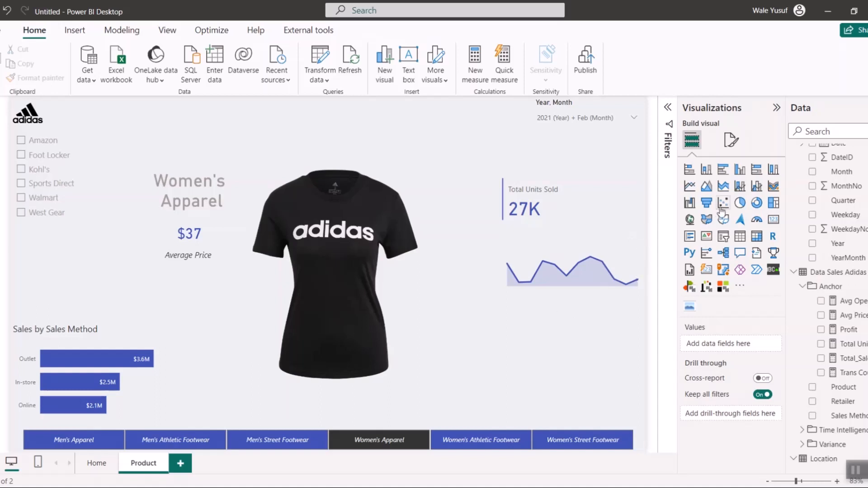
- Add a card visual showing the UnitsSoldMOM measure from the Variance folder and place it beside the Total Units Sold card
click(775, 222)
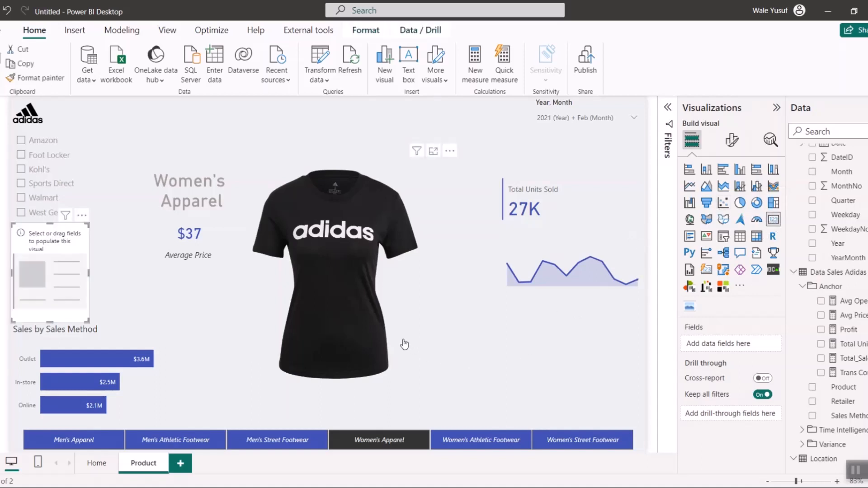
scroll(835, 332, down, 3)
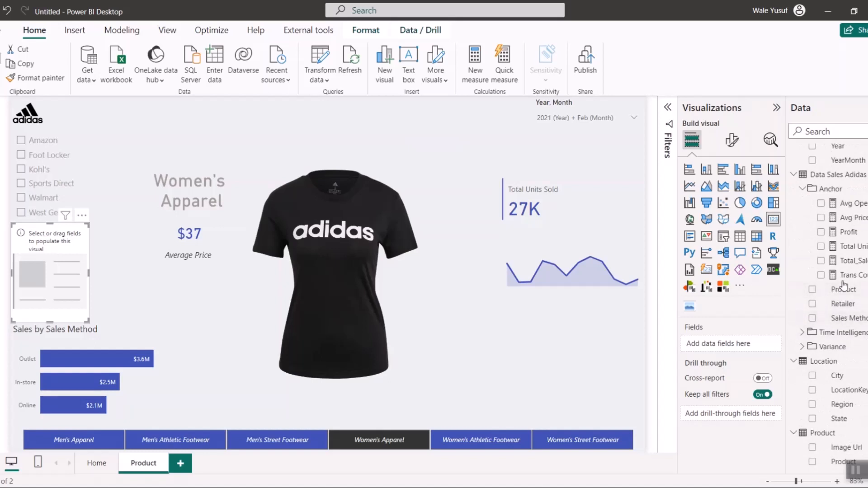
click(802, 347)
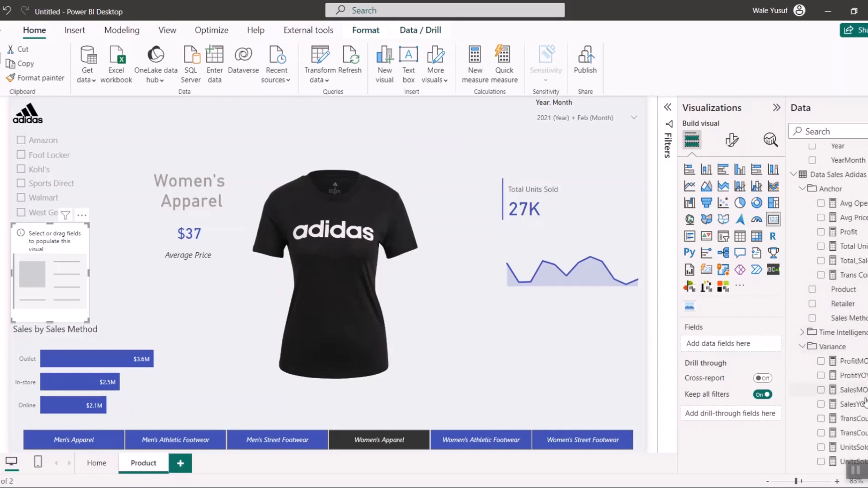
scroll(825, 389, down, 3)
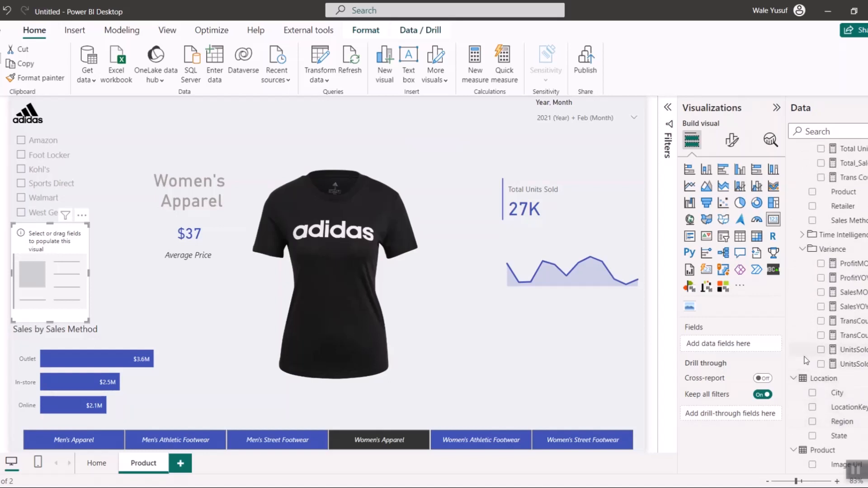
drag(752, 358, 744, 356)
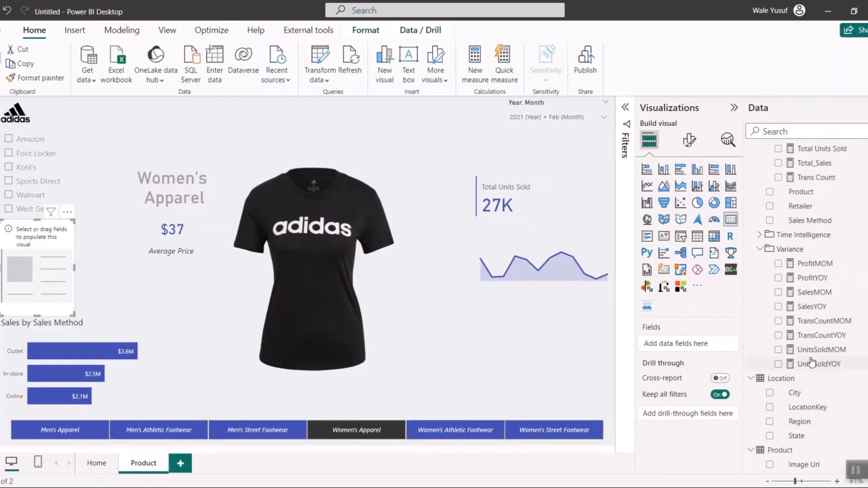
click(778, 350)
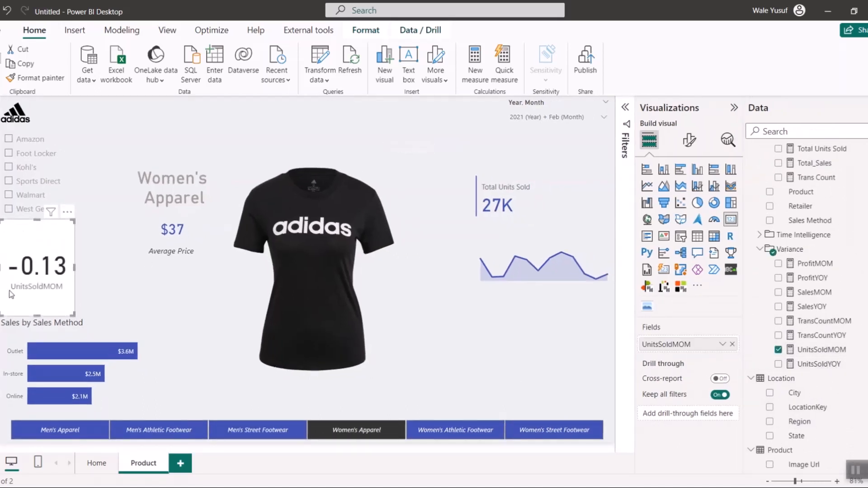
drag(11, 293, 541, 251)
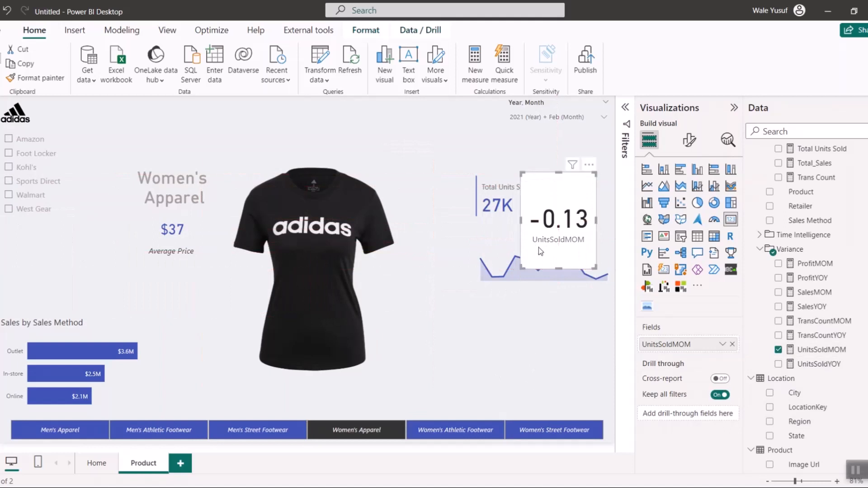
- Open the UnitsSoldMOM measure's formula and formatting options
click(817, 350)
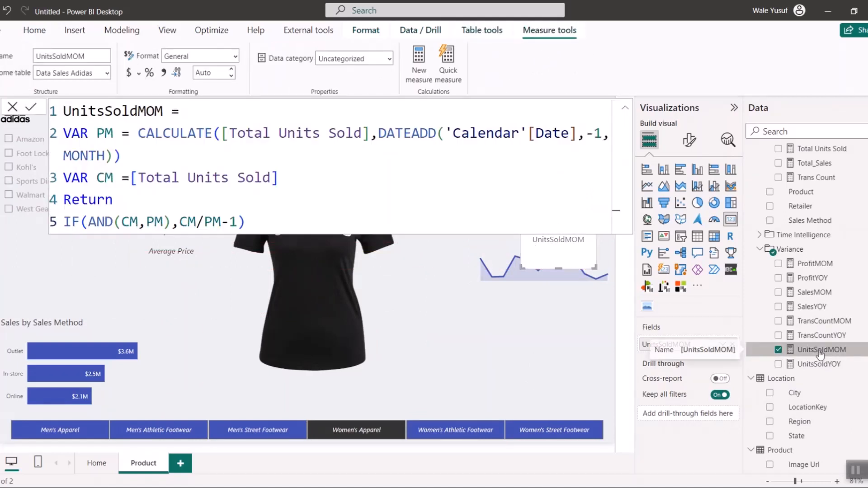
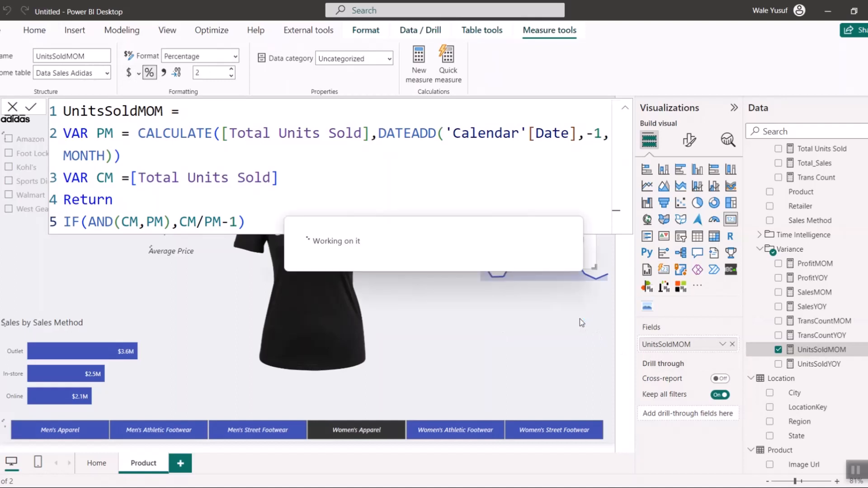
- Discard the open formula edit and widen the UnitsSoldMOM card on both sides
click(14, 108)
drag(593, 220, 614, 220)
drag(520, 220, 502, 221)
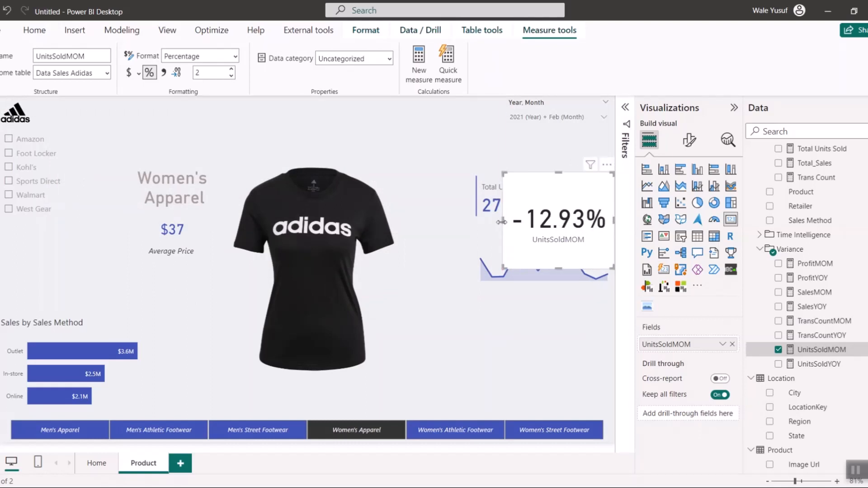
- Turn off the background and the category label of the UnitsSoldMOM card
click(688, 141)
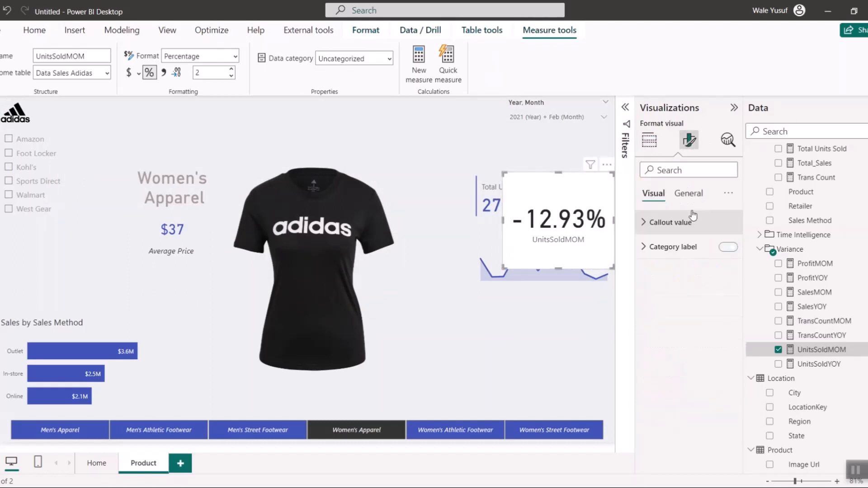
click(687, 193)
click(722, 272)
click(724, 301)
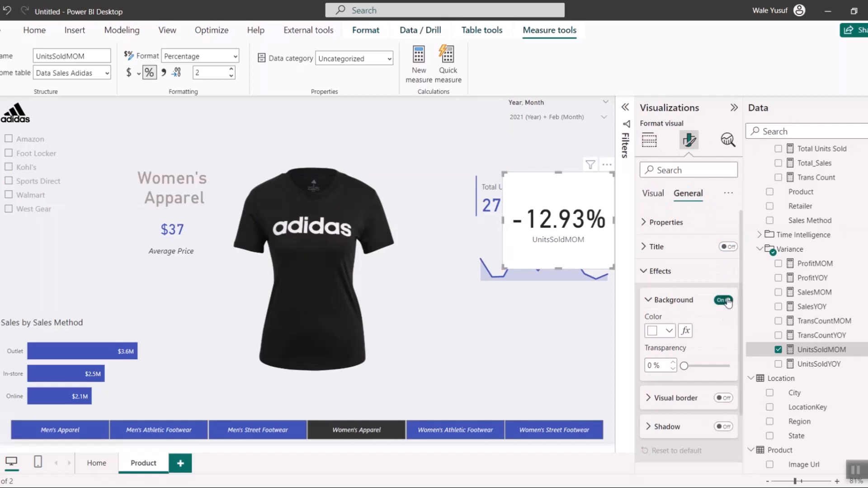
click(653, 194)
click(727, 247)
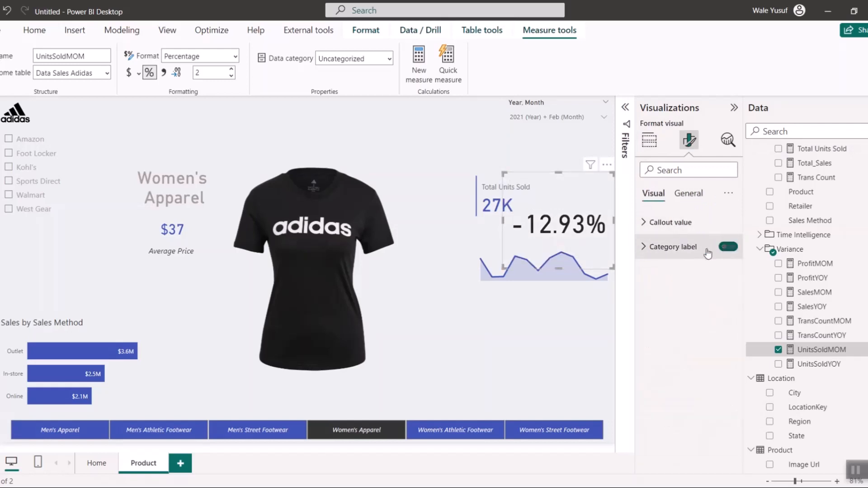
- Reduce the callout value font size of the UnitsSoldMOM card to 22
click(706, 222)
click(729, 266)
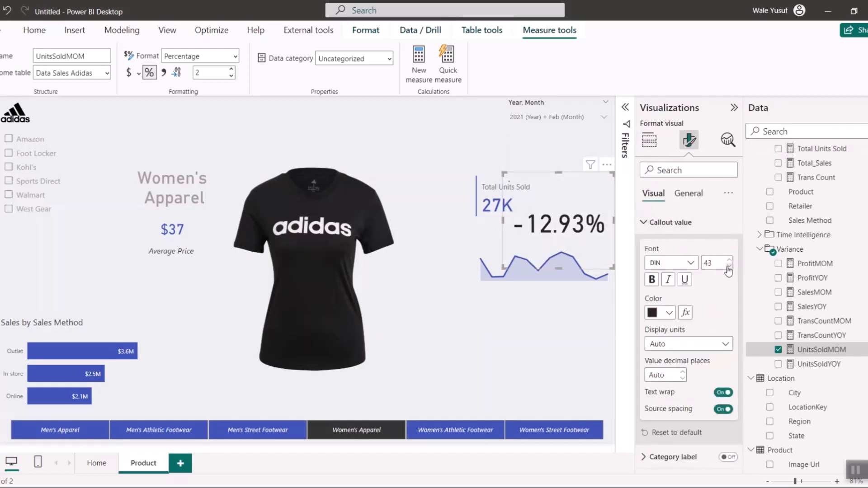
click(729, 267)
click(729, 267)
click(729, 267)
click(729, 267)
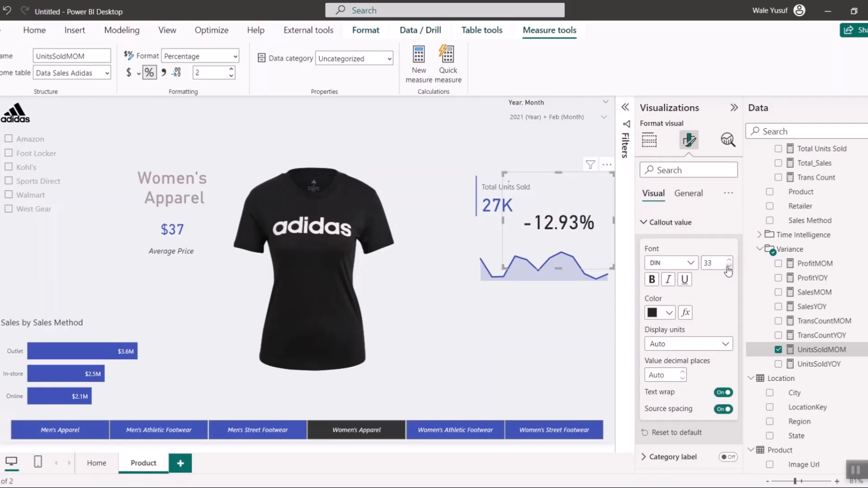
click(729, 267)
click(728, 266)
click(729, 267)
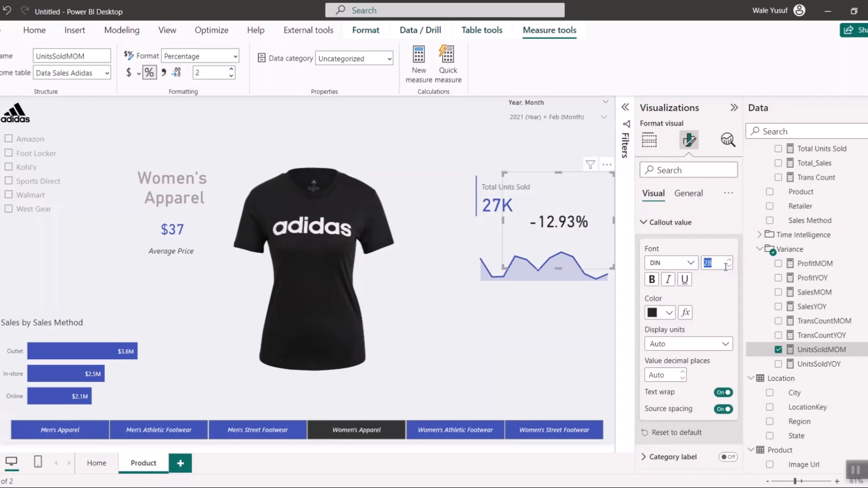
click(729, 266)
click(728, 267)
click(729, 267)
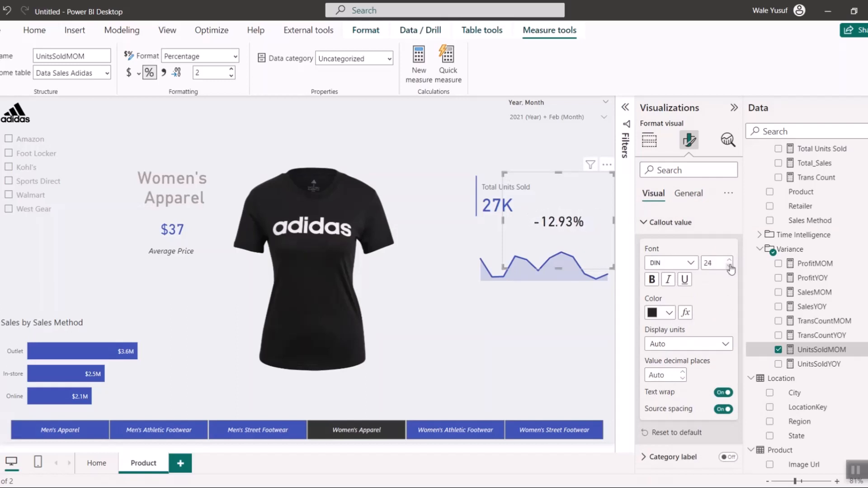
click(729, 266)
- Shrink the UnitsSoldMOM card tightly around its value and position it just above the area chart, beside the Total Units Sold card
drag(506, 266, 560, 219)
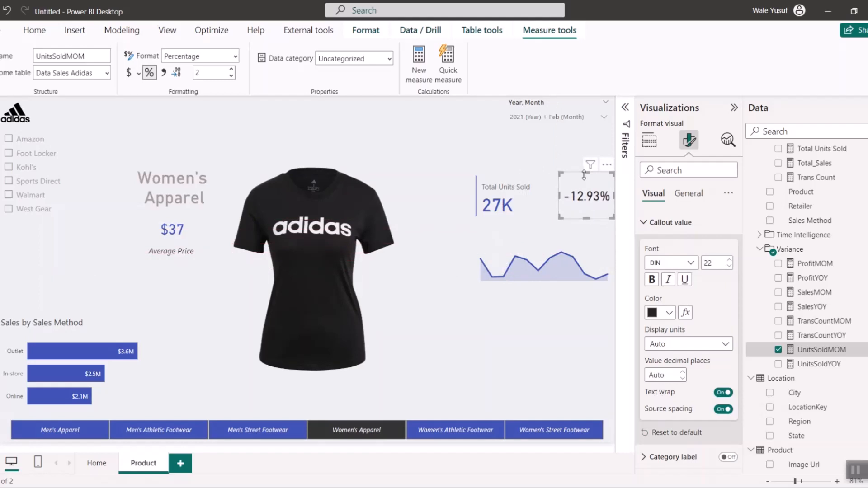
drag(584, 175, 579, 223)
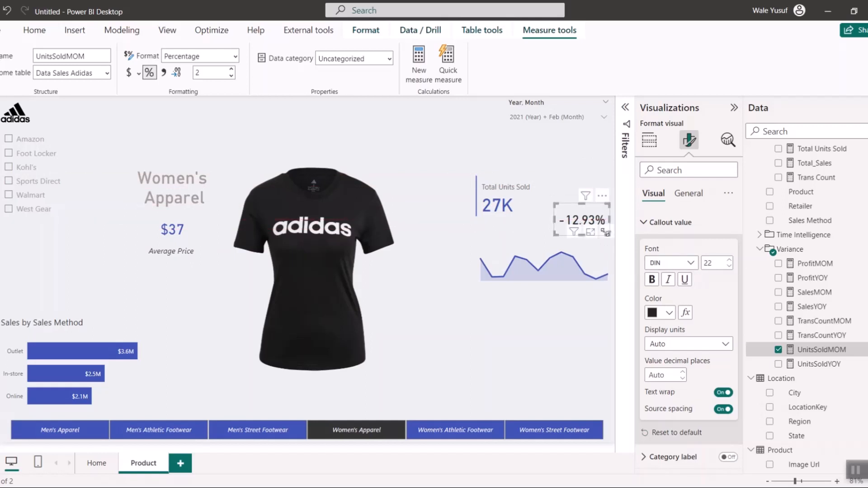
click(667, 222)
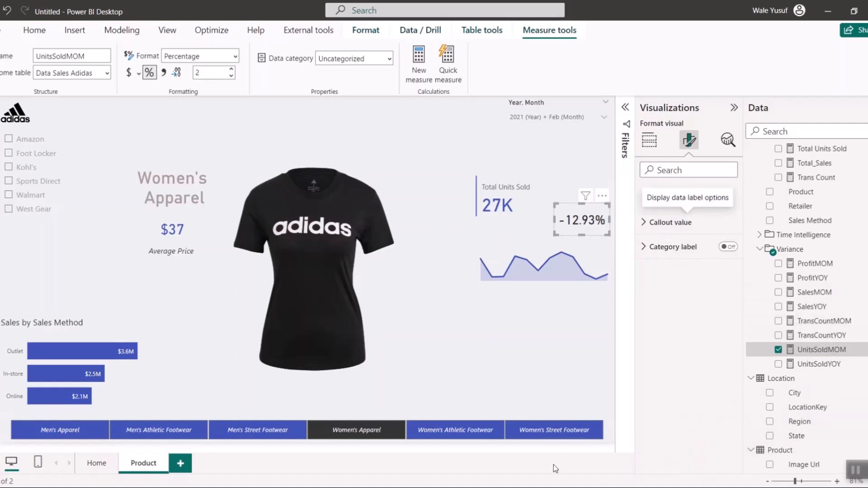
- Set up rules-based conditional formatting for the callout value color, making UnitsSoldMOM values from Min to below 0 red
click(672, 224)
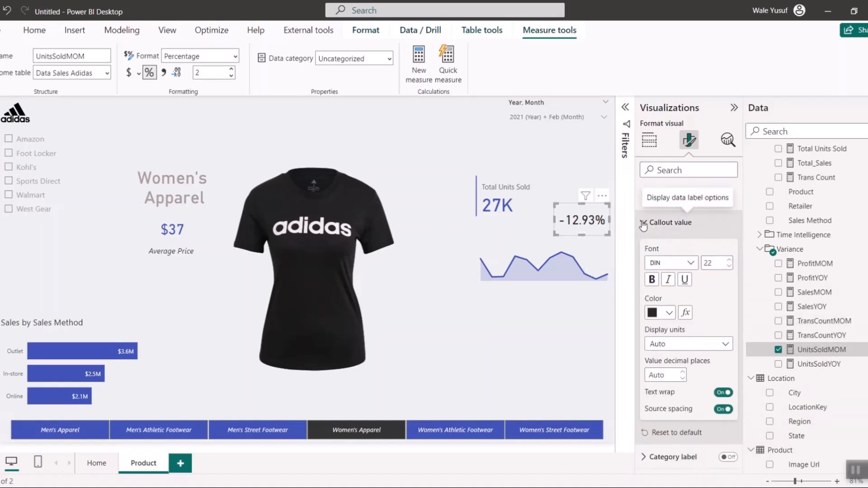
click(685, 313)
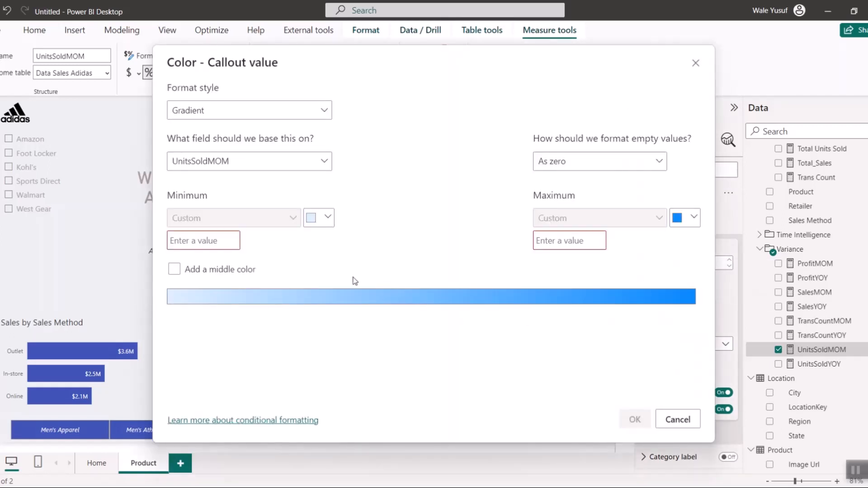
click(213, 113)
click(204, 149)
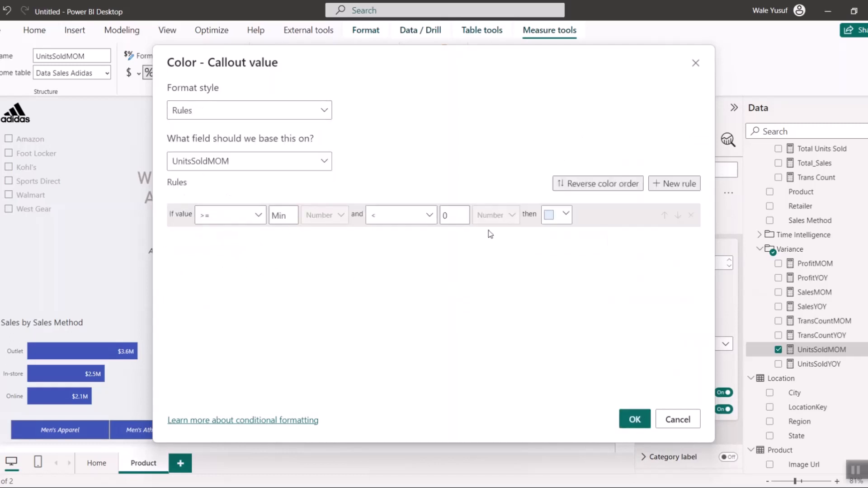
click(552, 217)
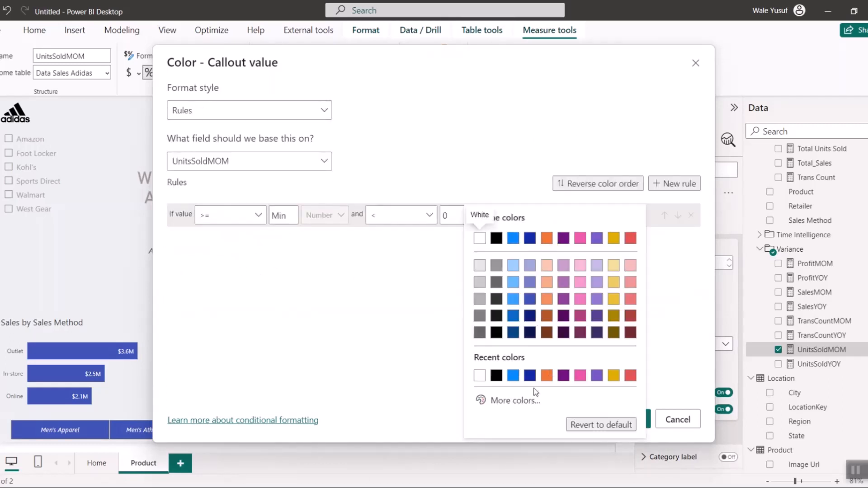
click(520, 400)
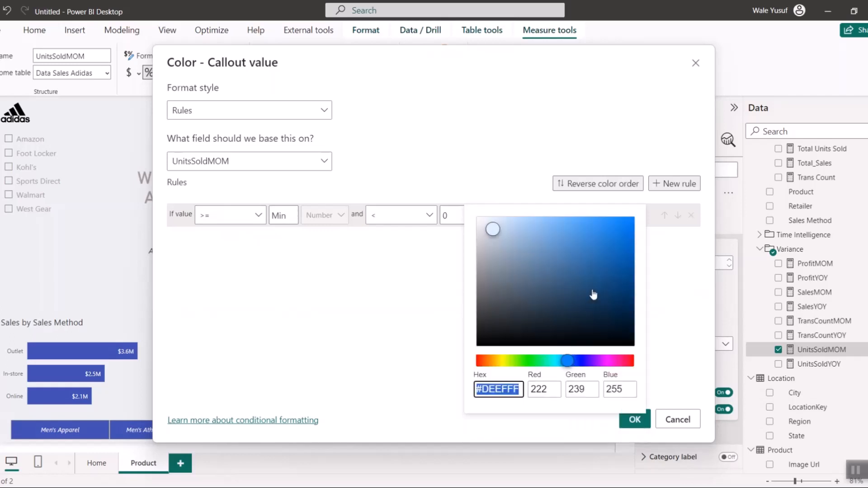
click(631, 361)
click(617, 236)
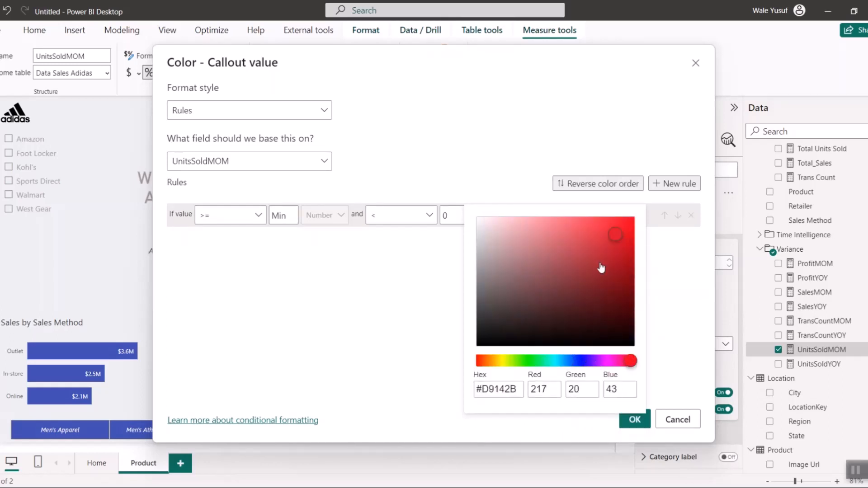
click(363, 279)
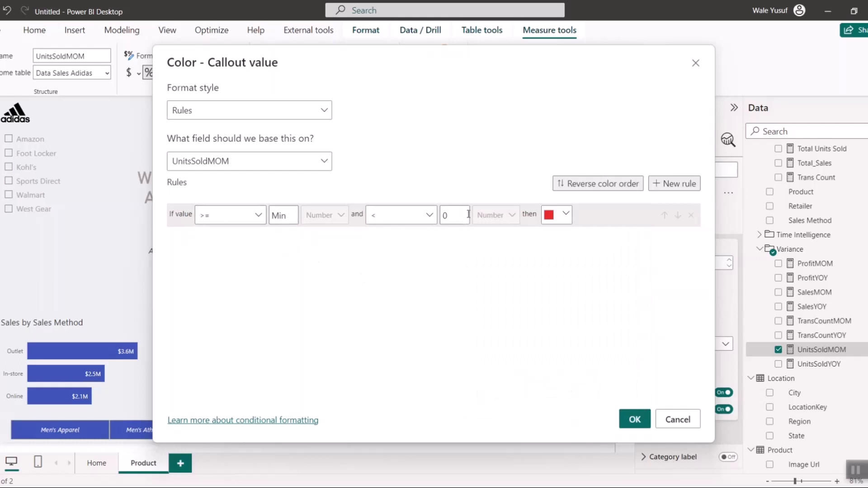
click(385, 222)
click(457, 217)
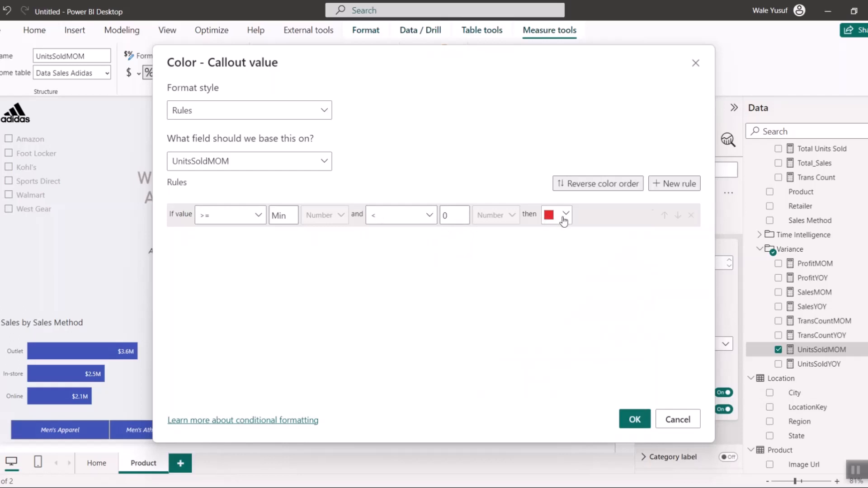
- Add a second rule coloring values from 0 to below 1 green, and apply the conditional formatting
click(667, 185)
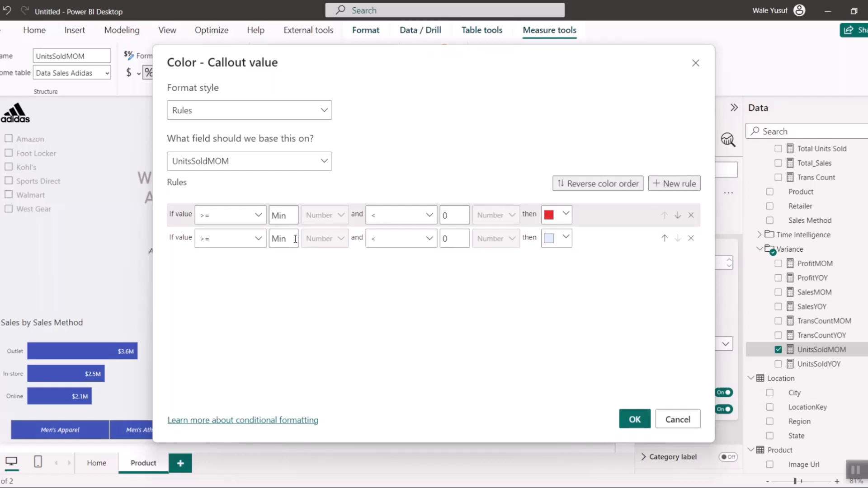
text(0)
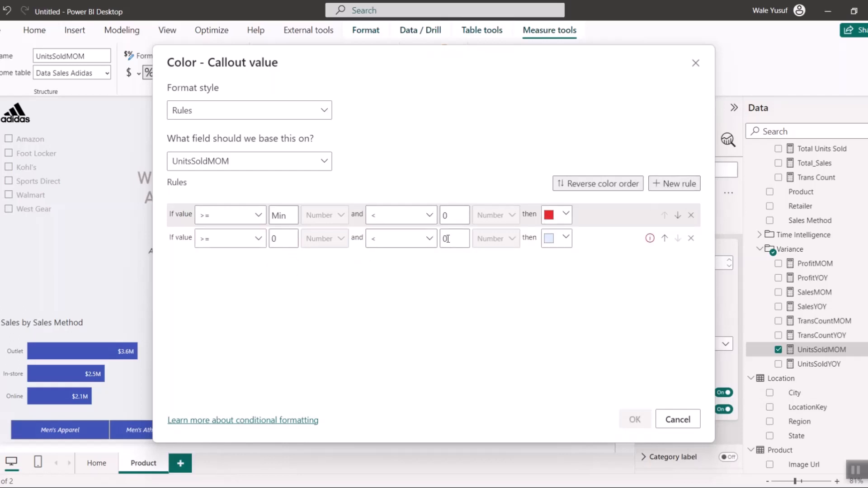
key(BackSpace)
text(1)
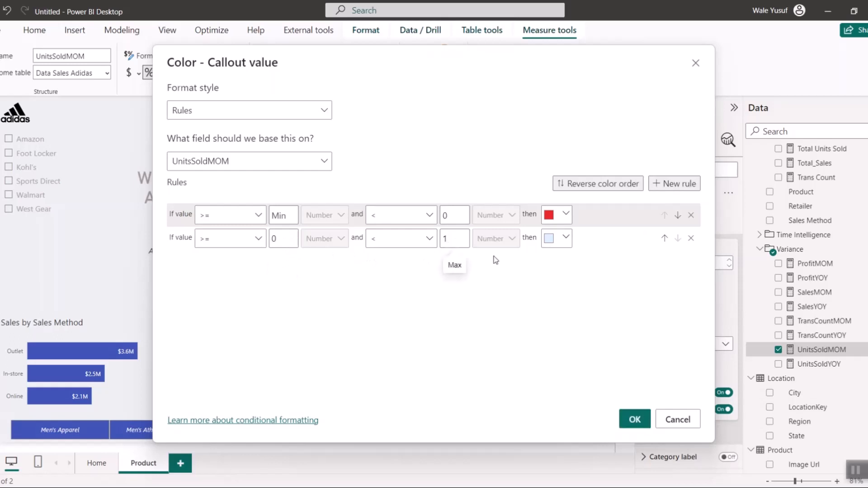
click(565, 238)
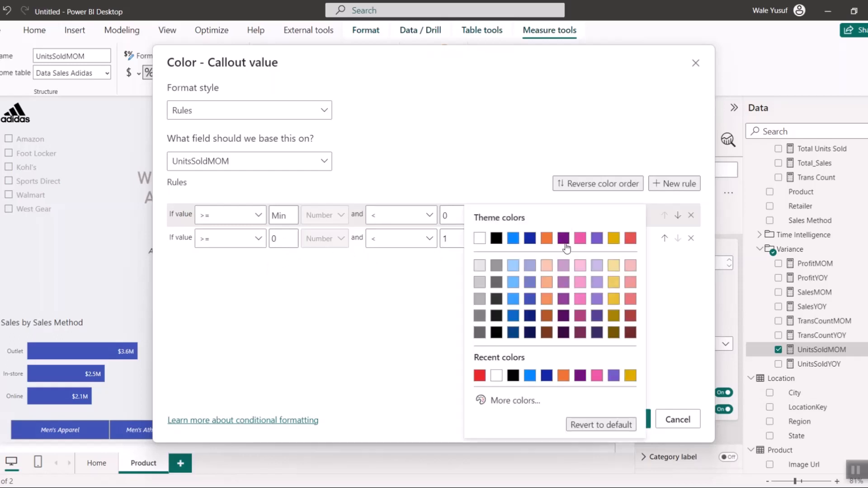
click(518, 401)
drag(581, 364, 540, 361)
click(620, 259)
click(424, 291)
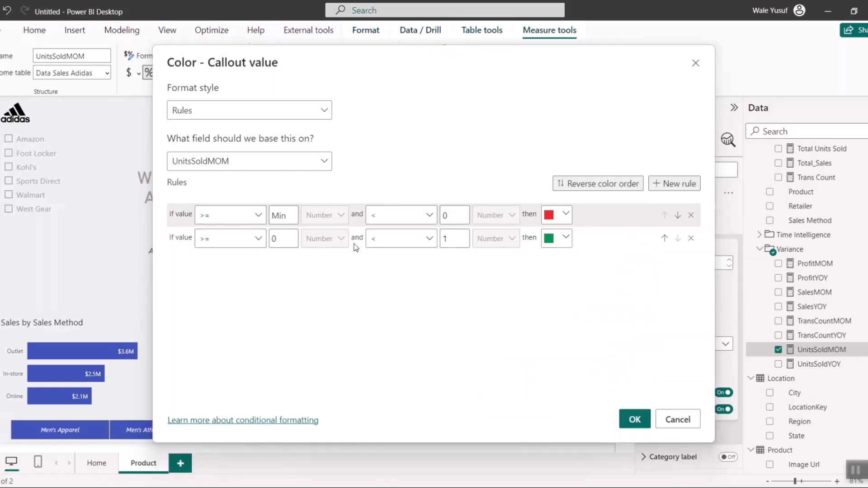
click(635, 420)
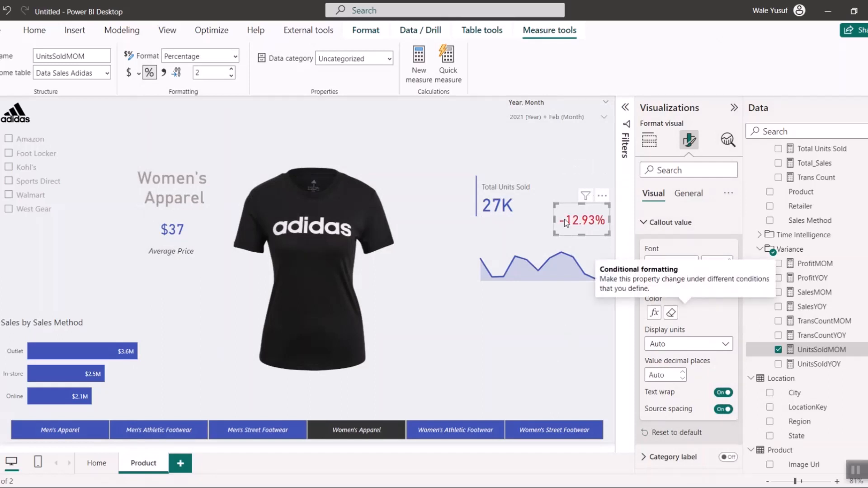
- Filter the page by Mar 2021 and then Apr 2021 in the Year, Month slicer to check the card's color rules
click(538, 120)
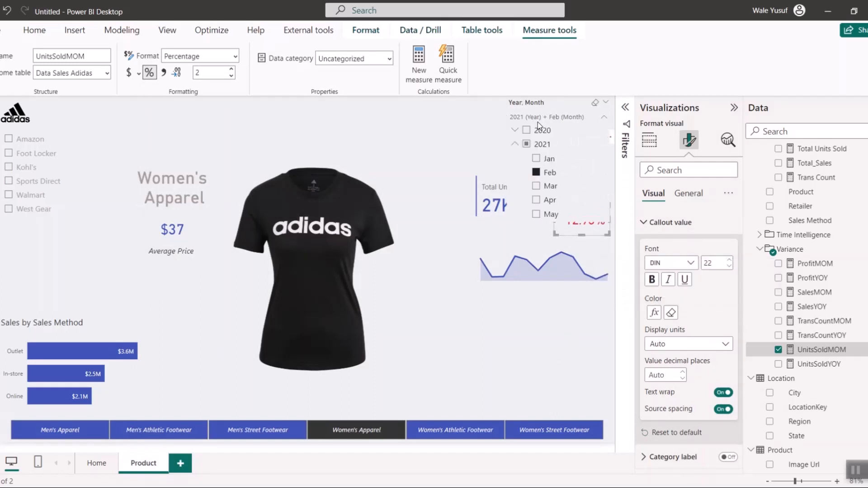
click(544, 189)
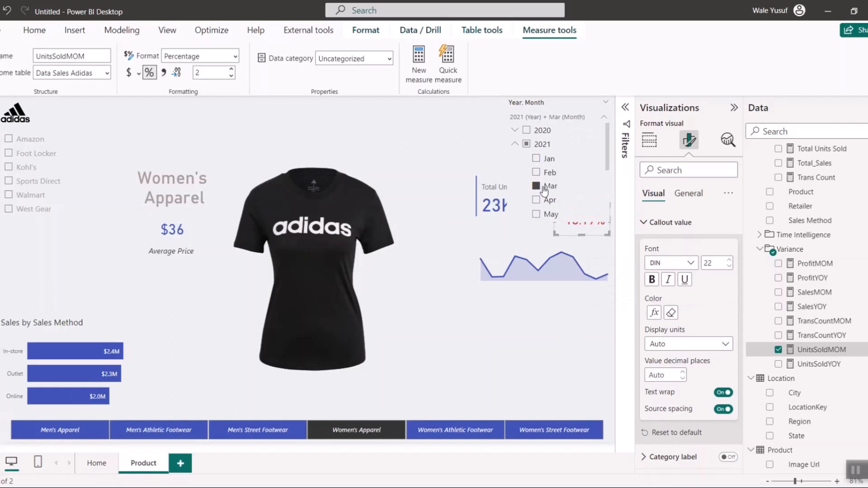
click(546, 201)
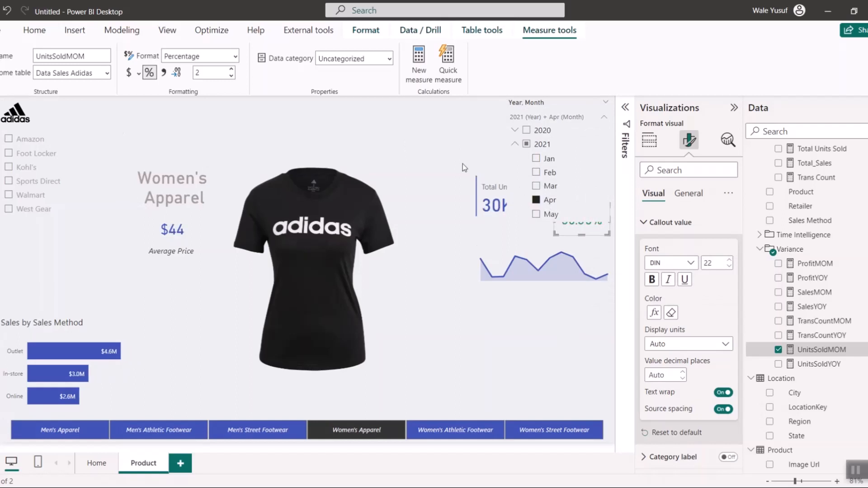
click(571, 241)
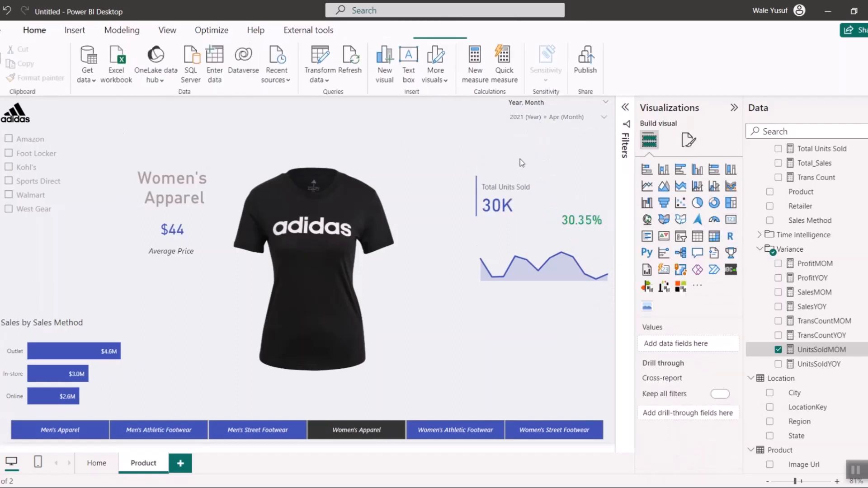
- Move the UnitsSoldMOM card slightly up and place a duplicate of the Average Price text box directly beneath it
click(582, 214)
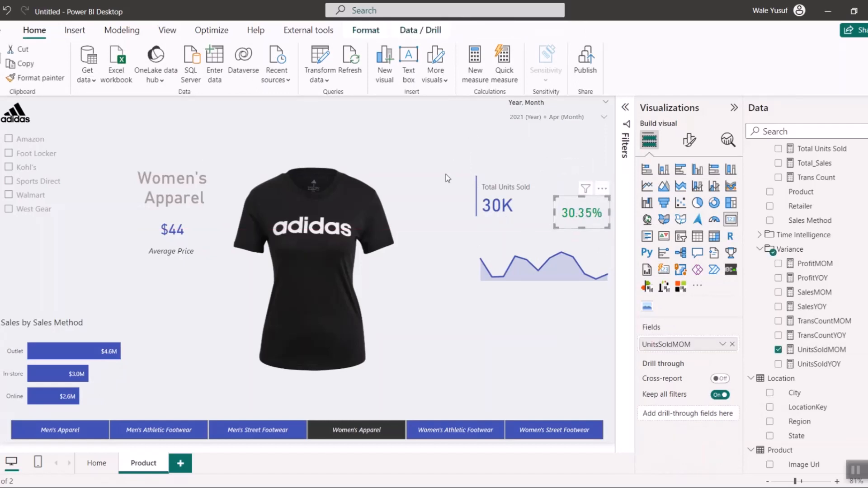
click(173, 254)
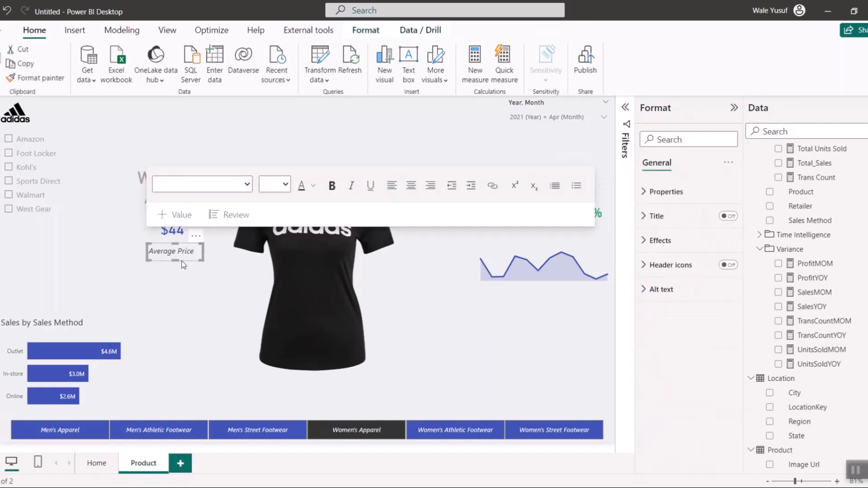
drag(183, 264, 187, 270)
click(346, 291)
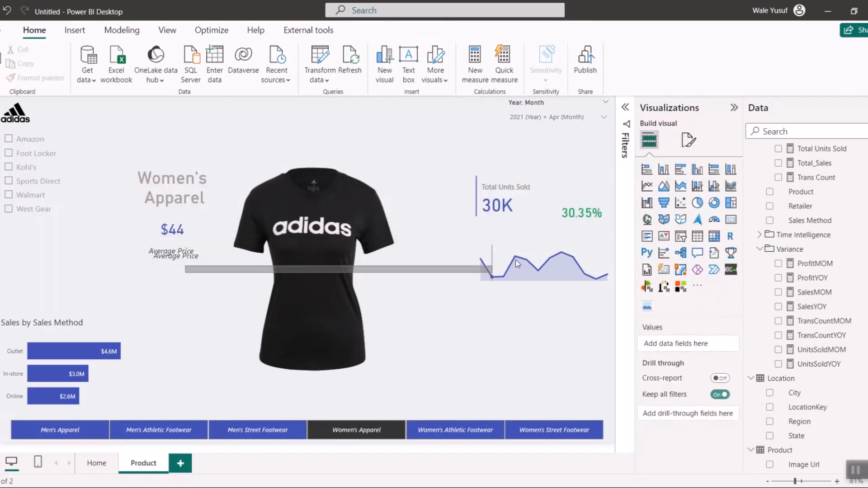
click(170, 265)
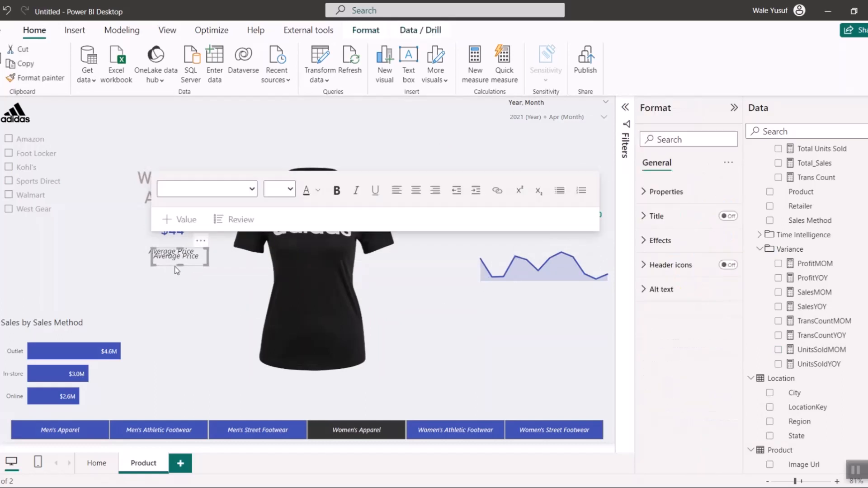
drag(170, 265, 580, 244)
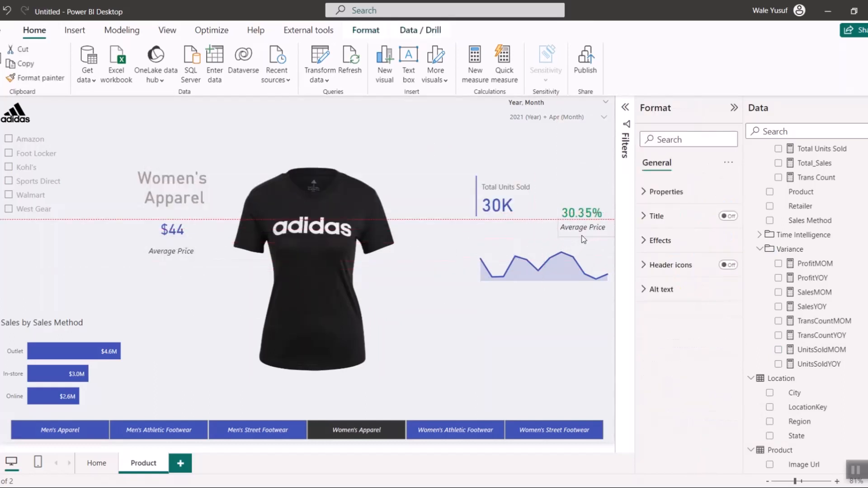
- Replace the text of the duplicated Average Price text box with "Change to Previous Period"
click(583, 233)
triple_click(577, 227)
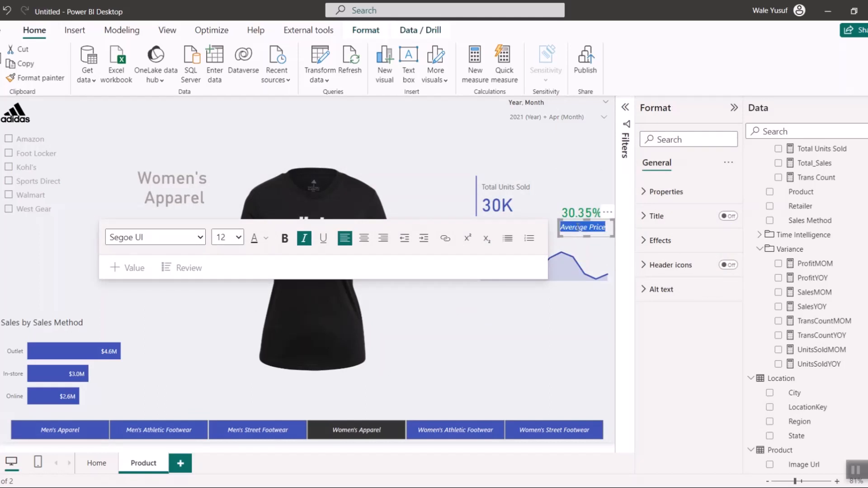
text(Change to)
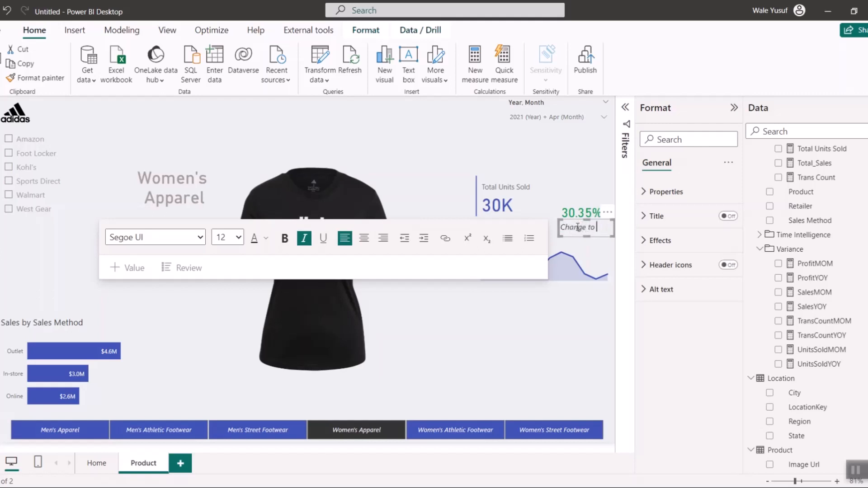
text( Previous Period)
- Widen and heighten the "Change to Previous Period" text box and center its text
drag(559, 236, 545, 246)
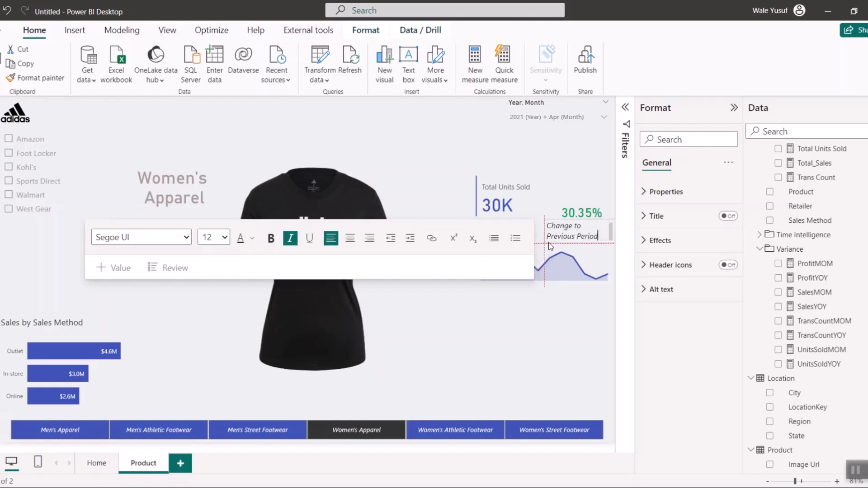
click(351, 239)
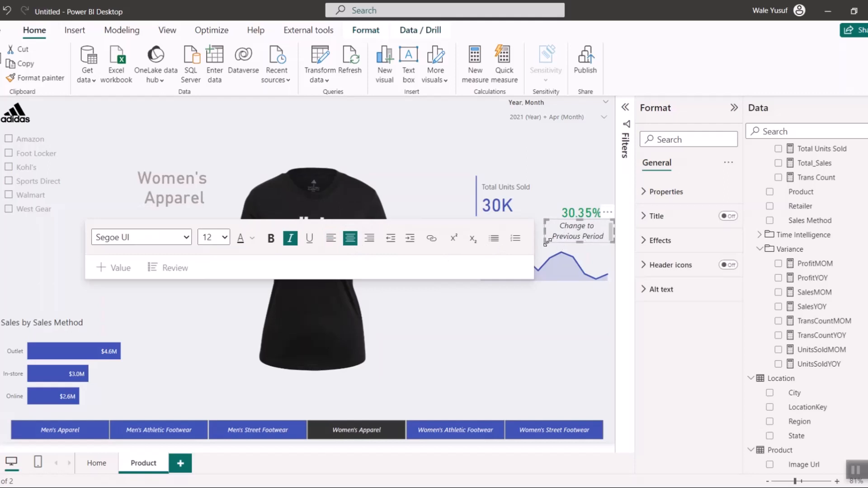
drag(547, 242, 549, 253)
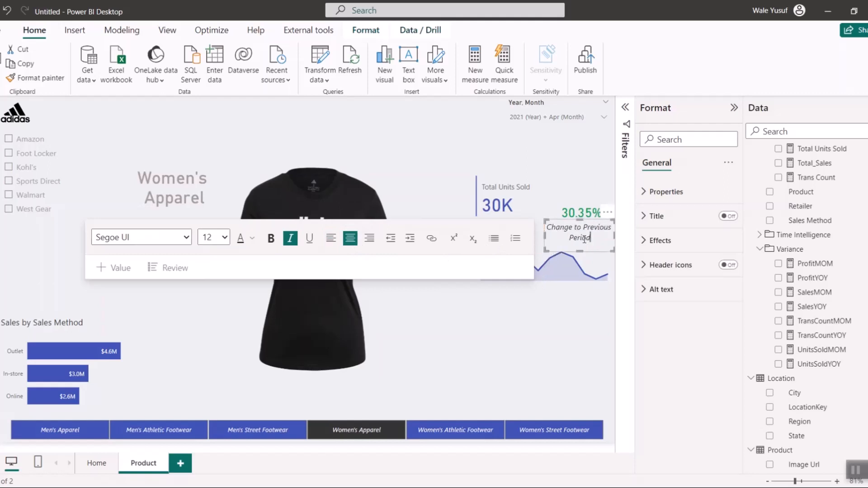
- Filter the page to Mar 2021 in the Year, Month slicer
click(571, 327)
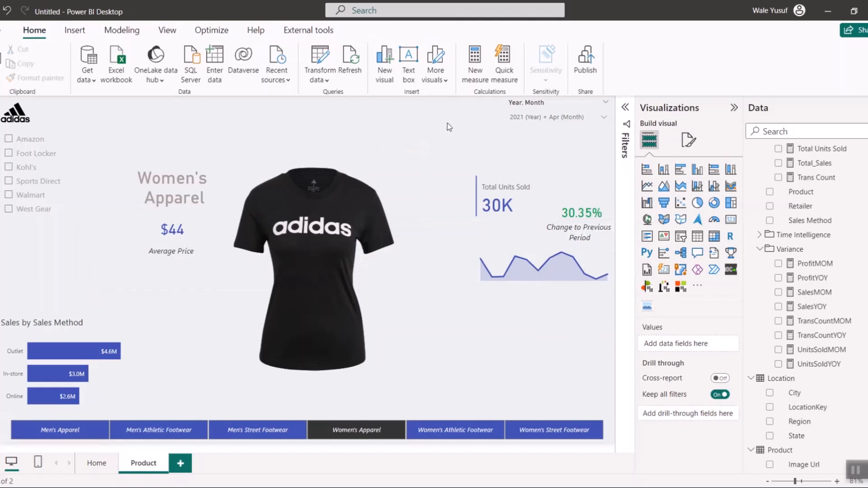
click(561, 117)
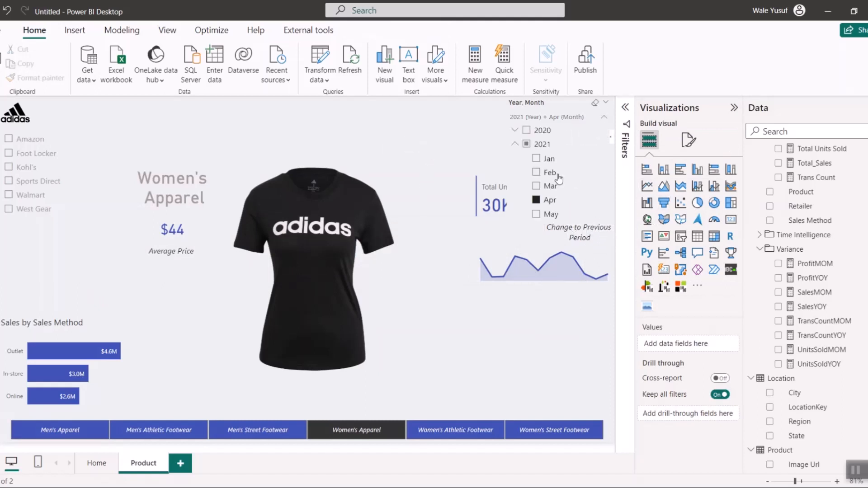
click(546, 187)
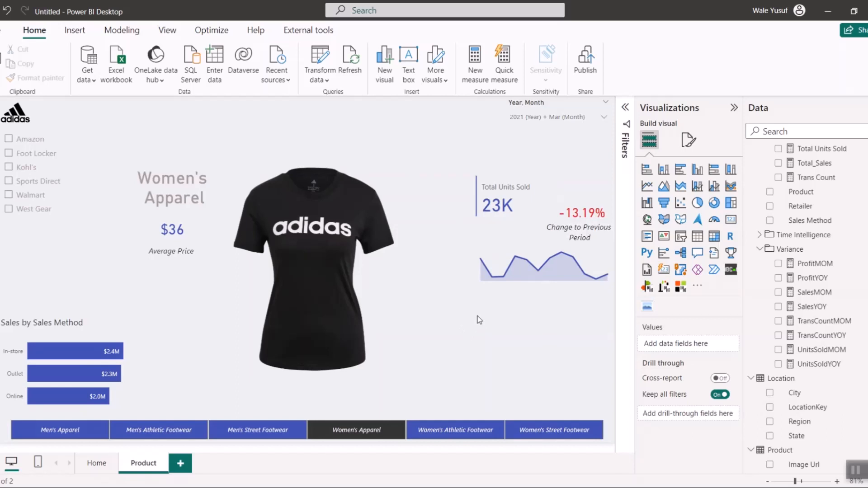
- Group the Total Units Sold card, the UnitsSoldMOM card, the "Change to Previous Period" text box and the area chart
click(492, 188)
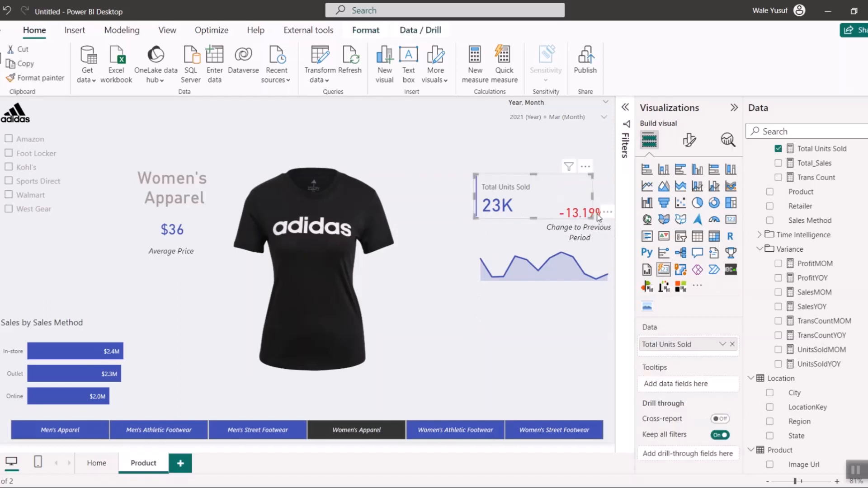
click(598, 217)
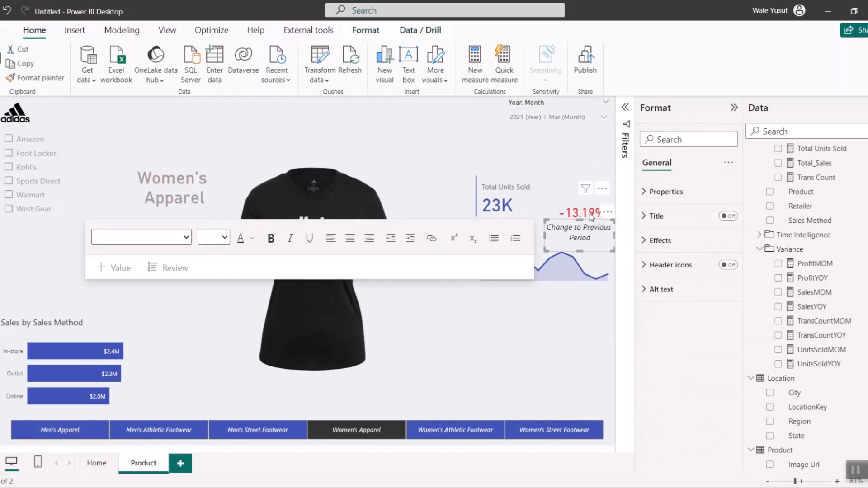
click(591, 217)
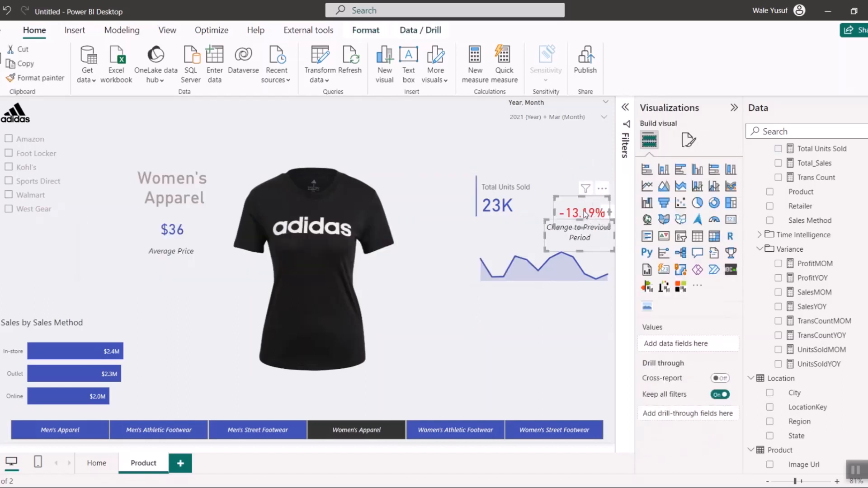
right_click(556, 266)
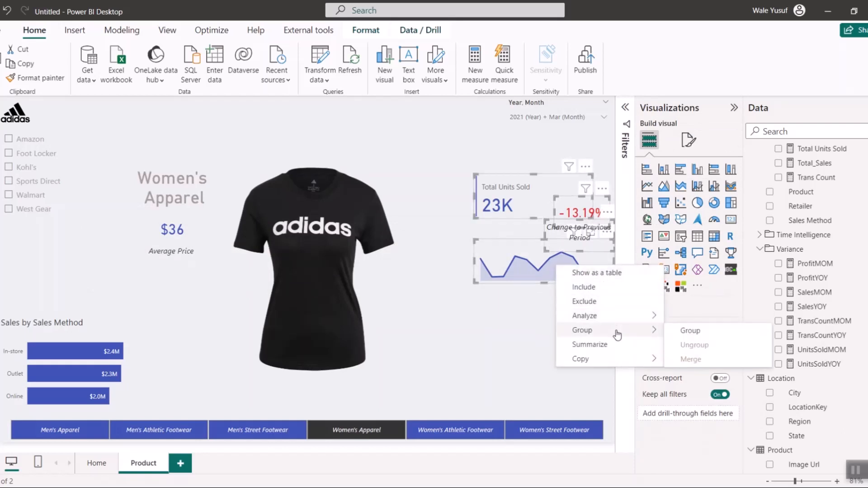
click(699, 334)
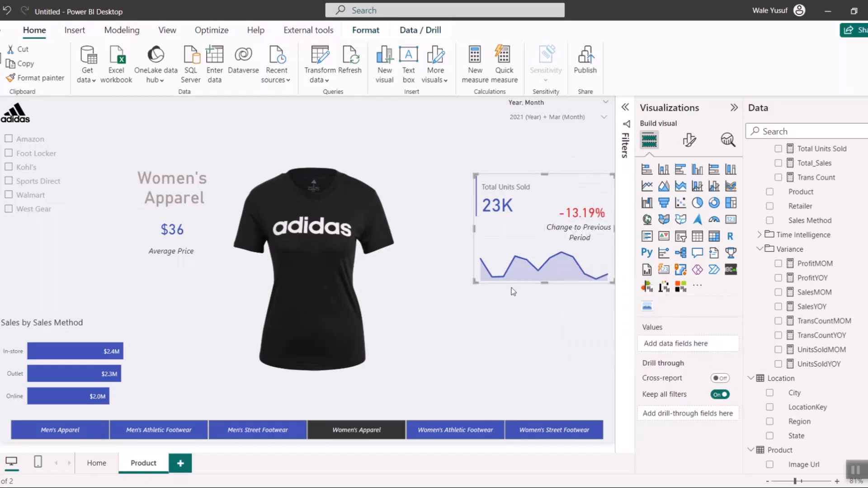
- Move the grouped units-sold cards, text box and area chart slightly up the page
click(512, 284)
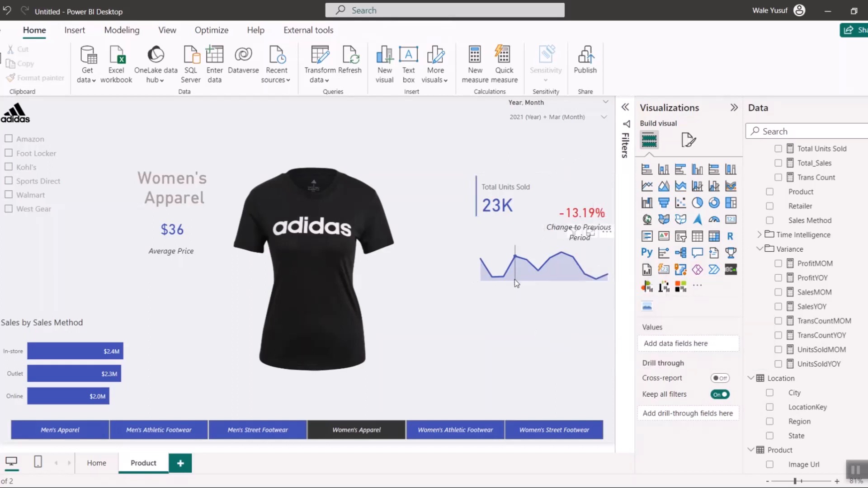
click(494, 251)
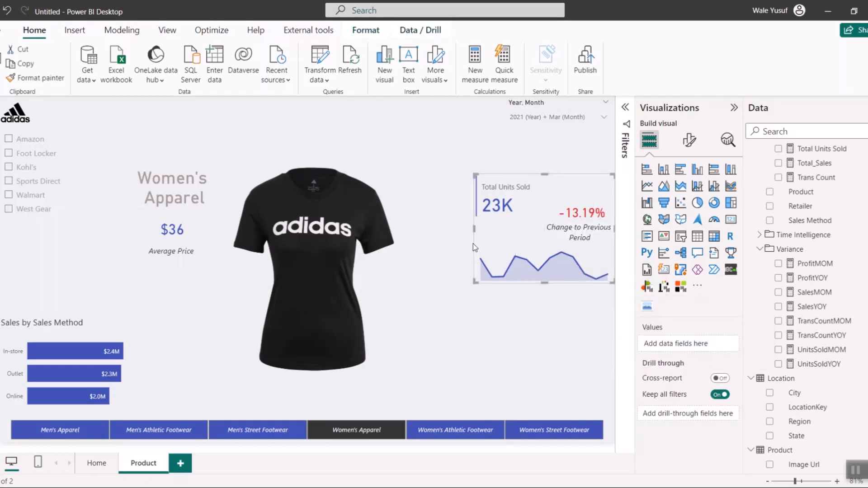
click(473, 243)
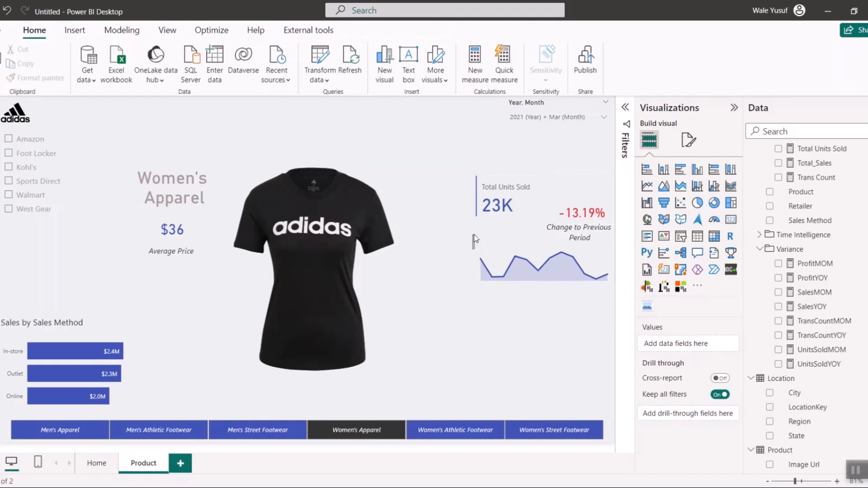
click(537, 176)
drag(537, 176, 537, 168)
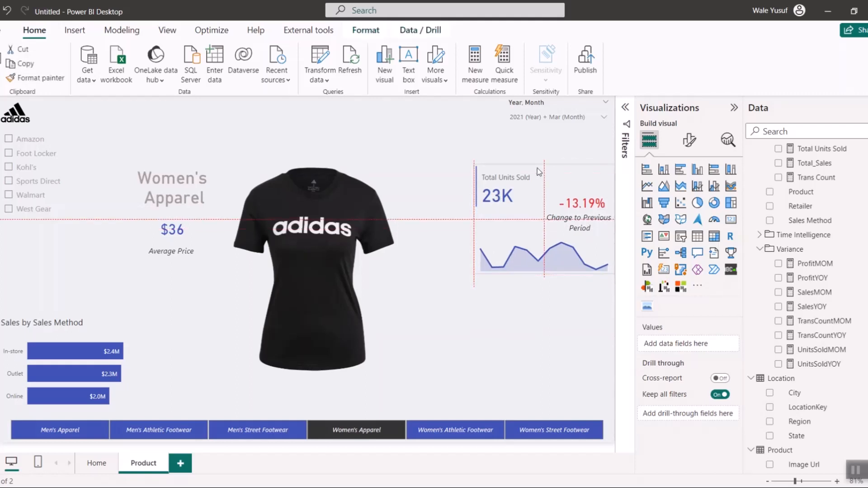
click(537, 168)
key(ctrl+c)
key(ctrl+v)
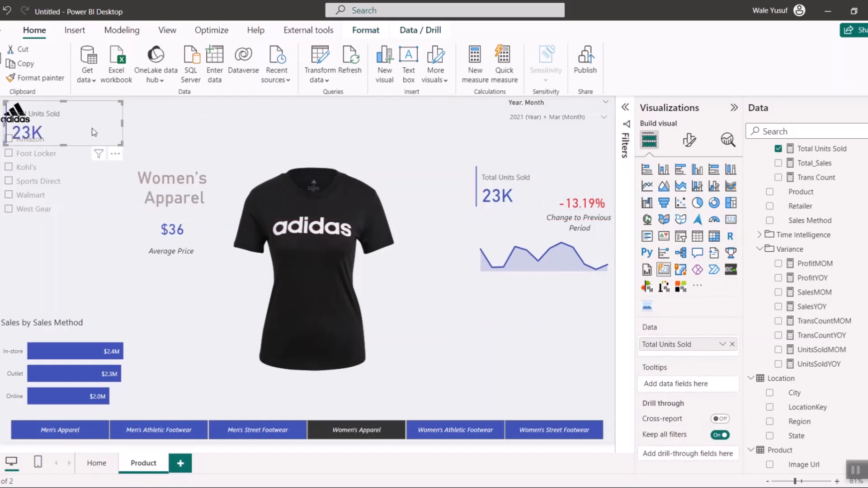
key(Delete)
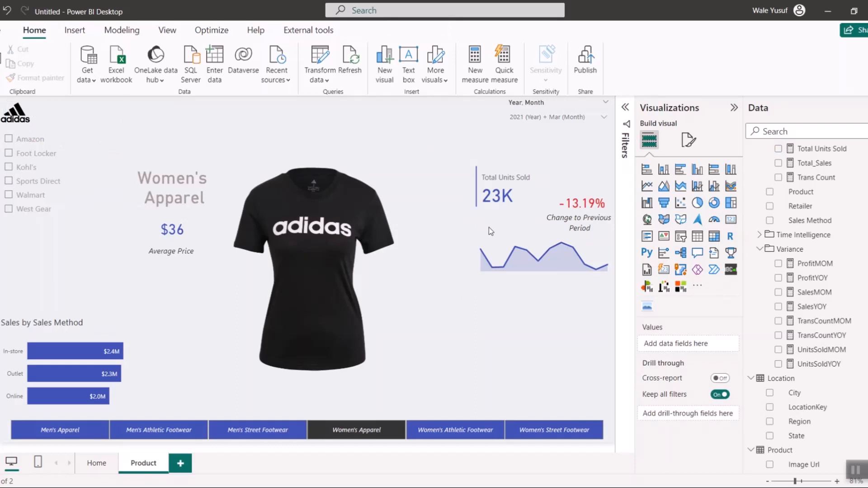
- Duplicate the whole units-sold group and place the copy directly below the original, aligned with it
click(539, 236)
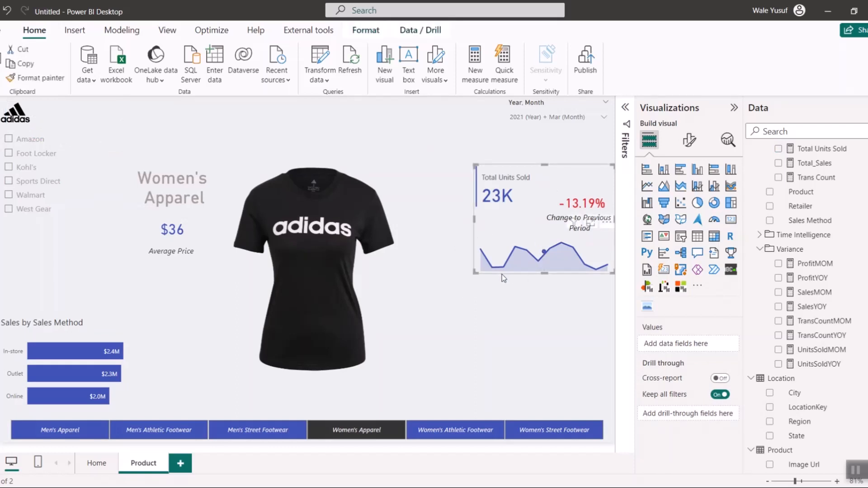
drag(504, 277, 507, 396)
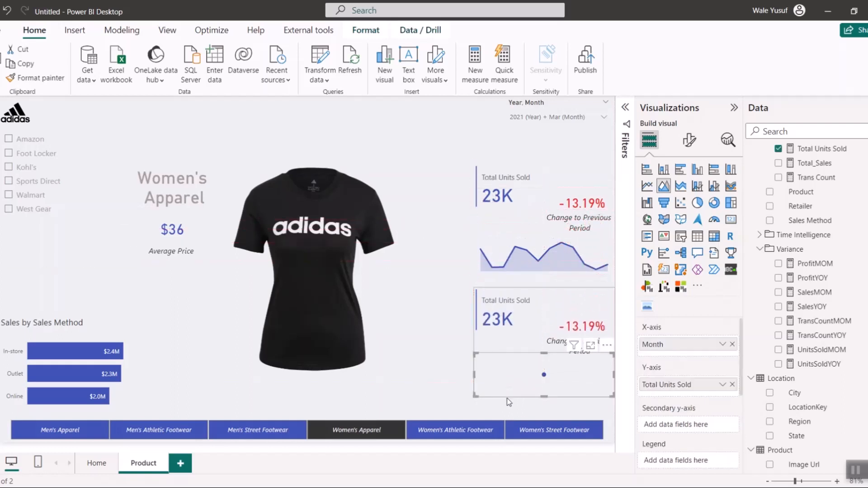
click(489, 290)
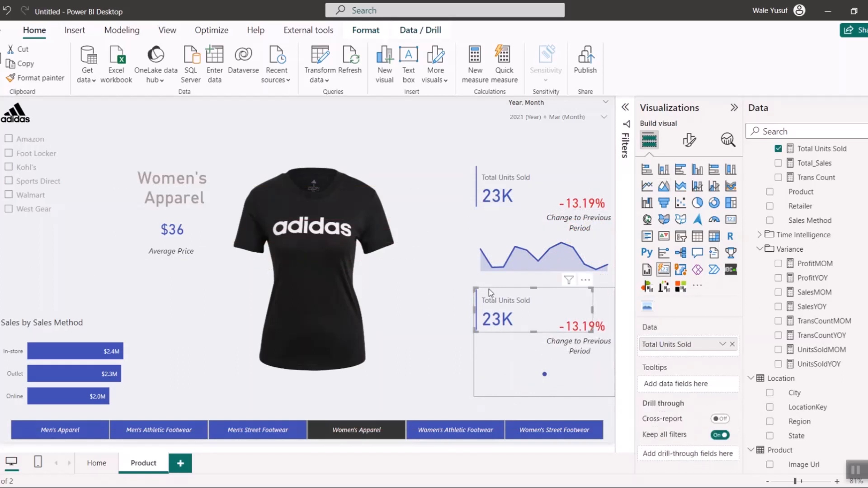
click(475, 367)
click(492, 371)
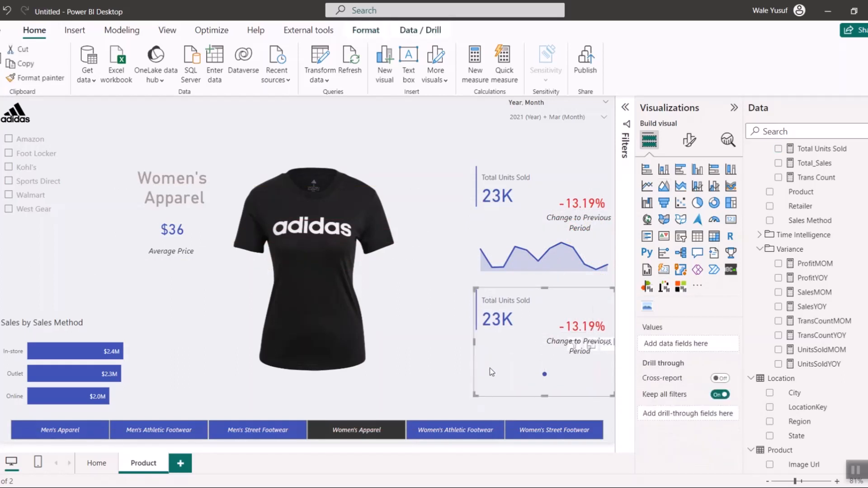
click(523, 379)
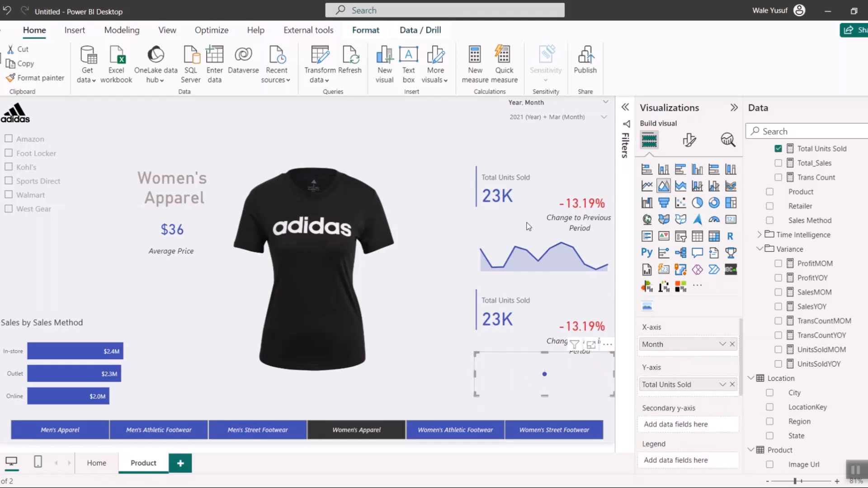
- Try to stop the Year, Month slicer from filtering the area chart in the duplicated group
click(537, 108)
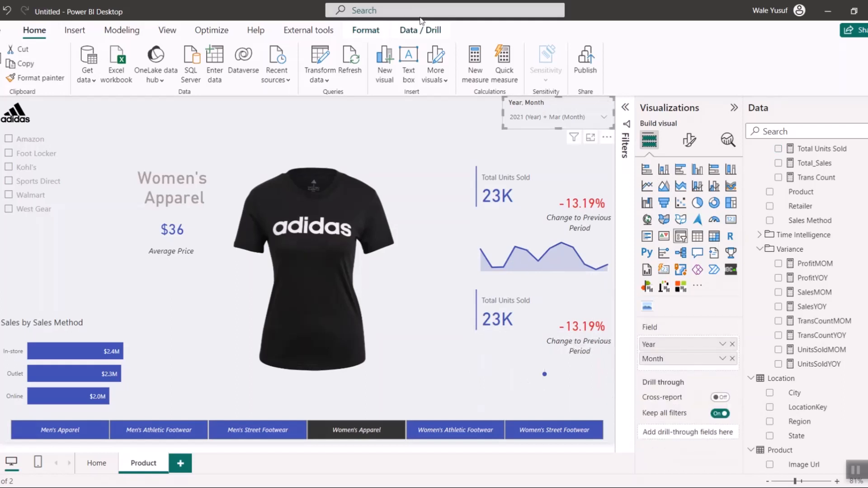
click(366, 29)
click(5, 79)
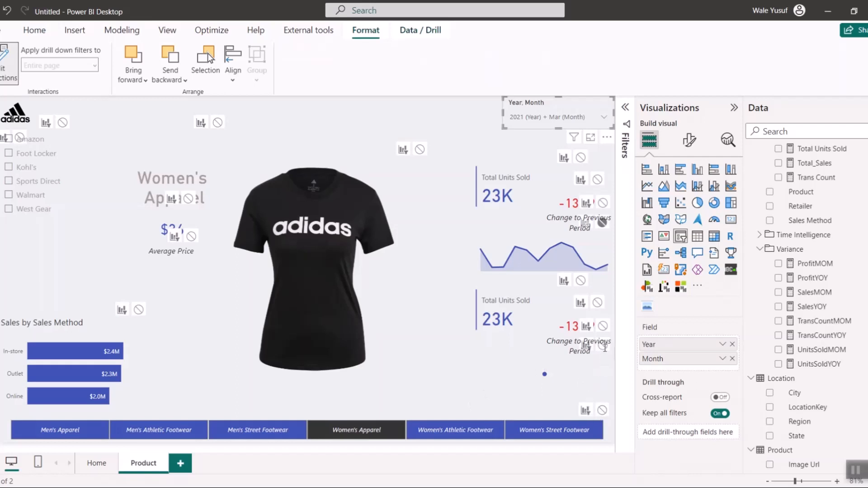
click(601, 351)
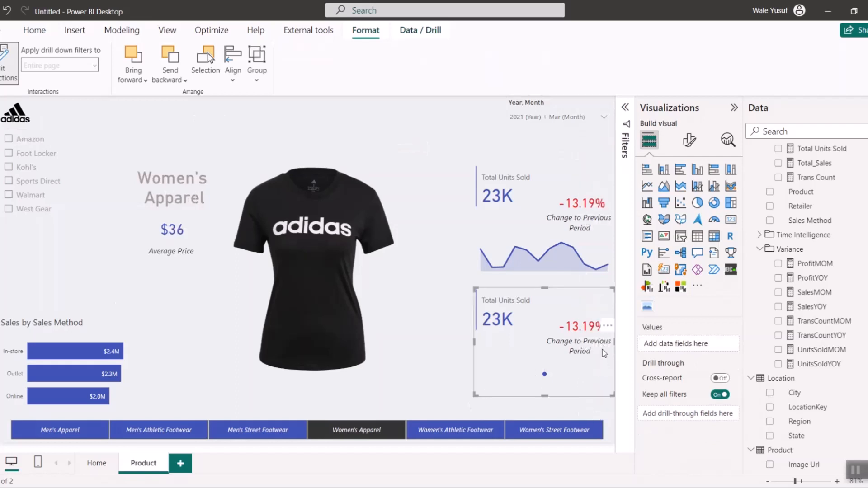
click(525, 104)
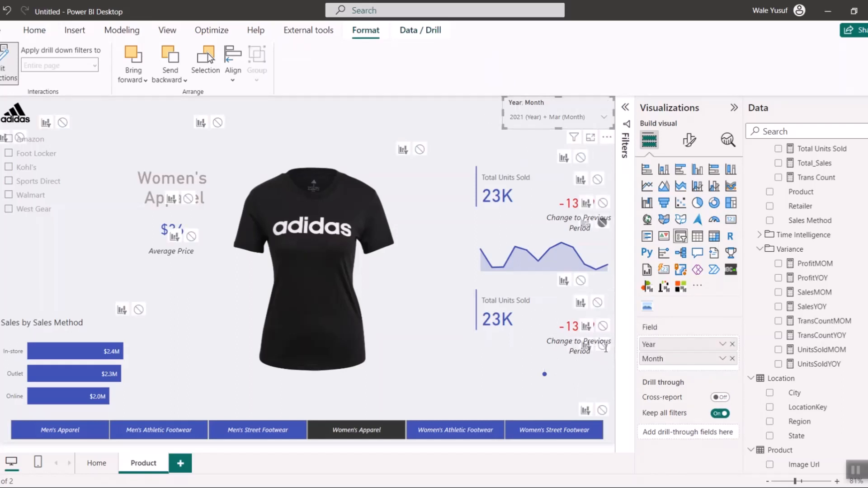
click(9, 65)
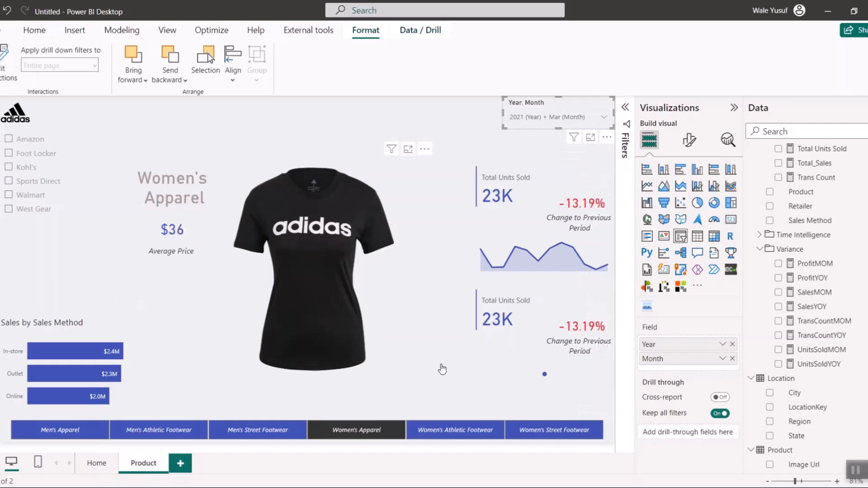
- Move the duplicated area chart slightly down so it clears the text box above it
click(516, 345)
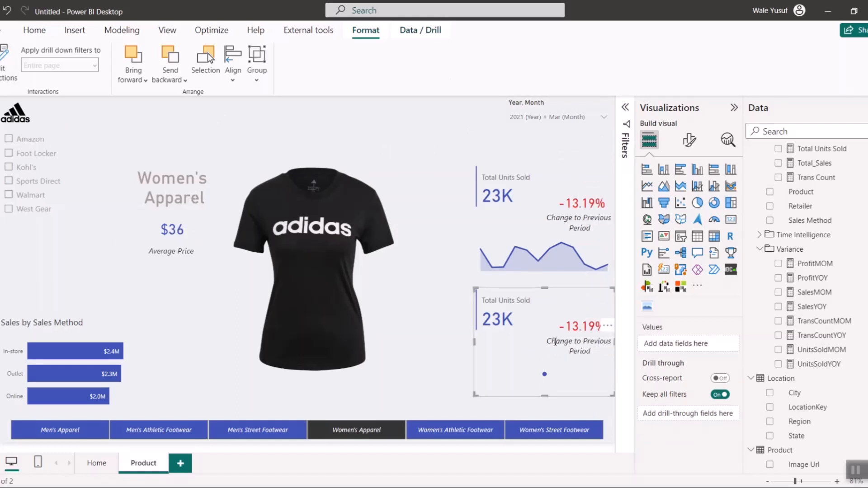
right_click(553, 343)
mouse_move(583, 351)
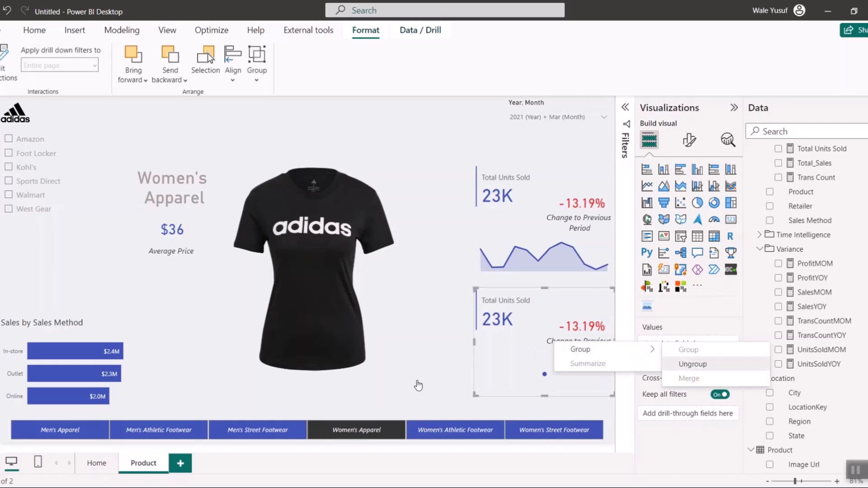
click(430, 375)
click(517, 374)
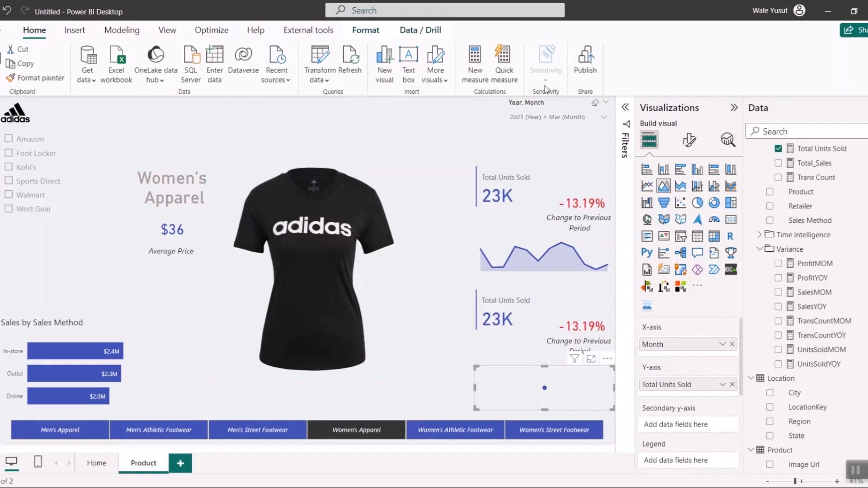
- Try to stop the Year, Month slicer from filtering the lower area chart beneath the overlapping text box
click(518, 114)
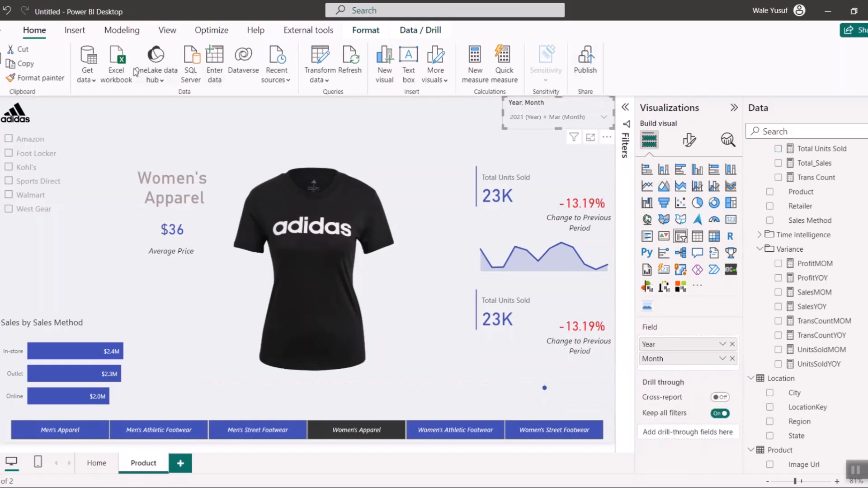
click(365, 30)
click(7, 61)
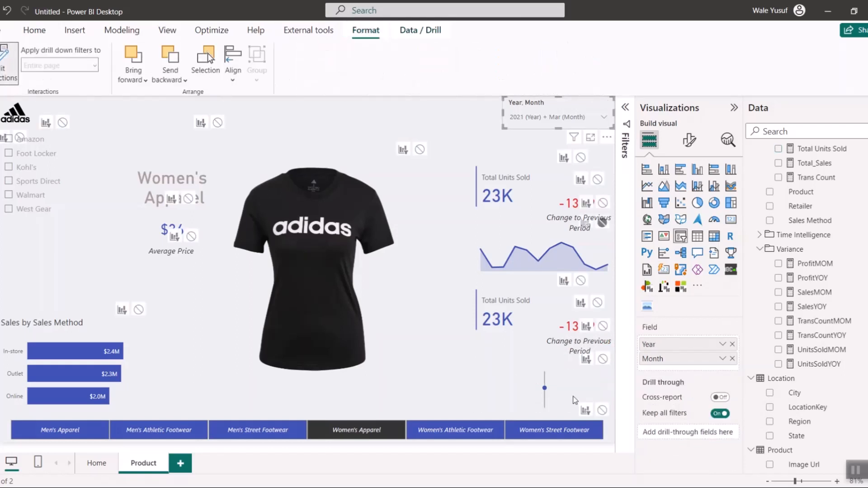
click(605, 364)
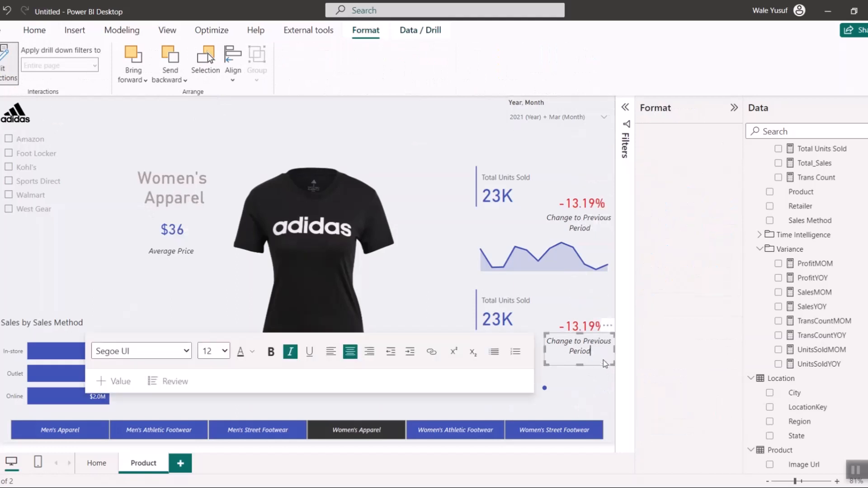
click(593, 380)
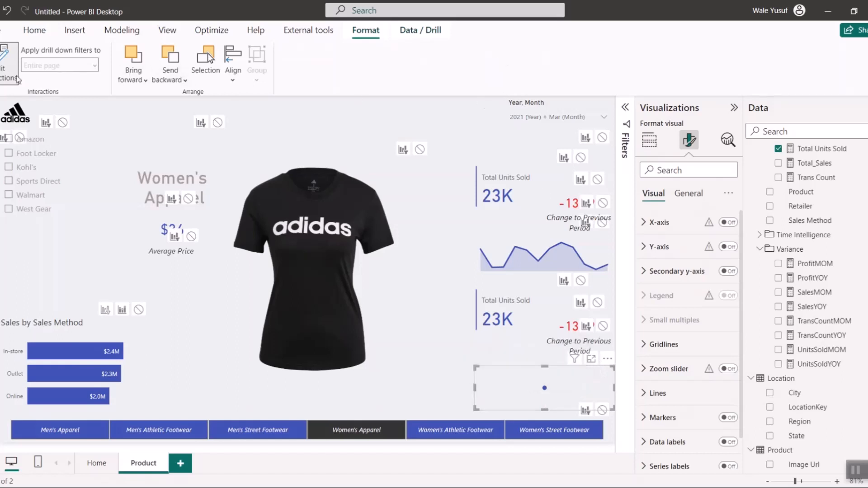
click(9, 64)
- Shorten the lower "Change to Previous Period" text box and stop the Year, Month slicer from filtering the area chart below it
click(578, 340)
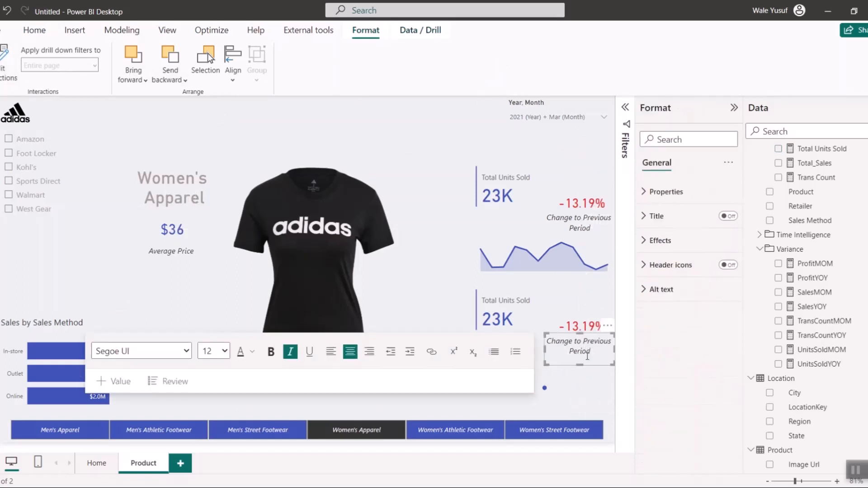
drag(580, 364, 580, 350)
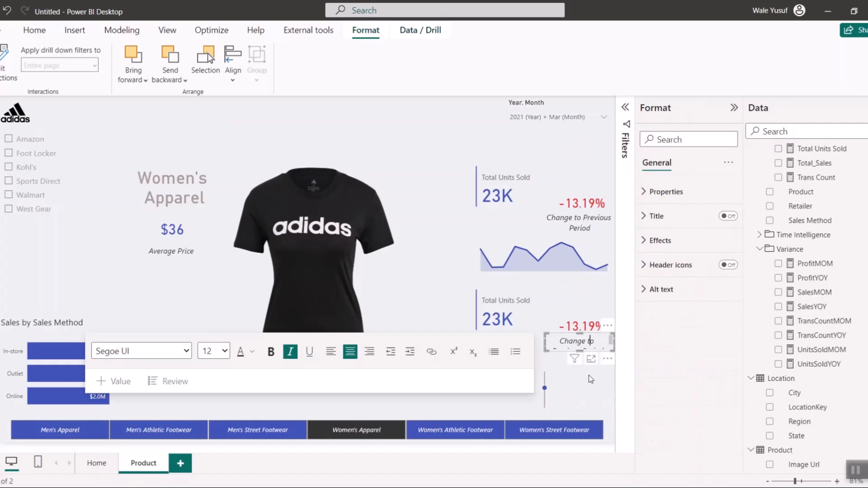
click(587, 376)
click(561, 123)
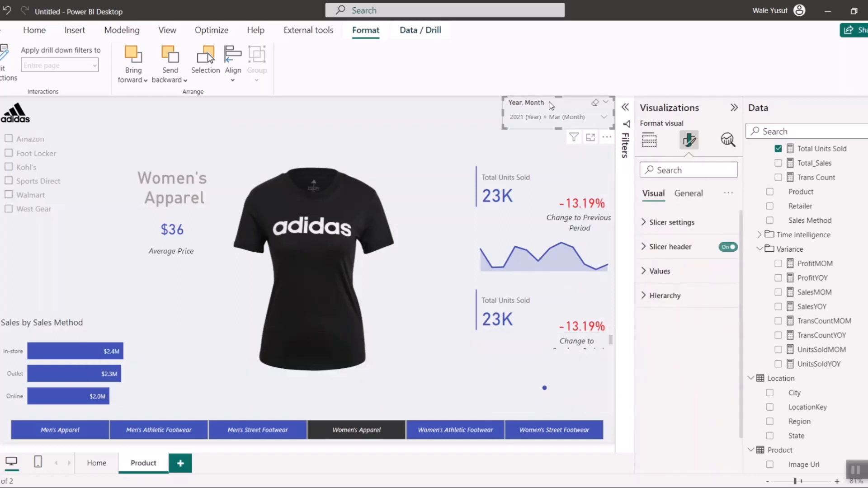
click(6, 81)
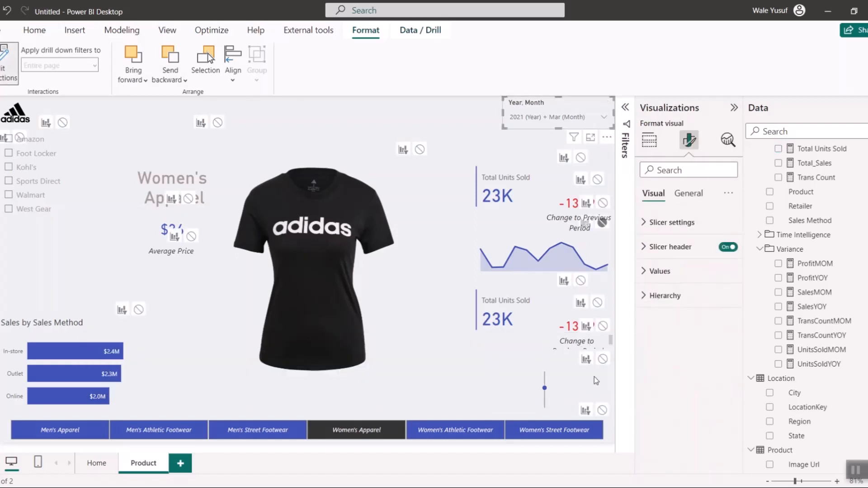
click(602, 359)
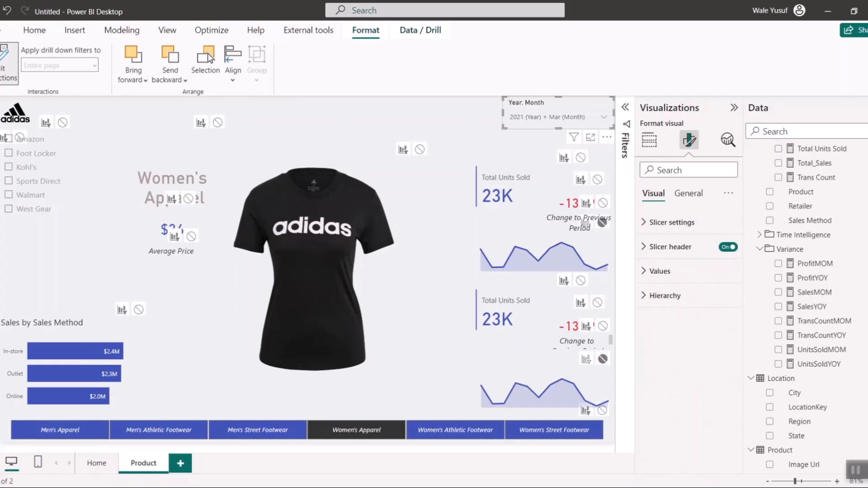
click(7, 81)
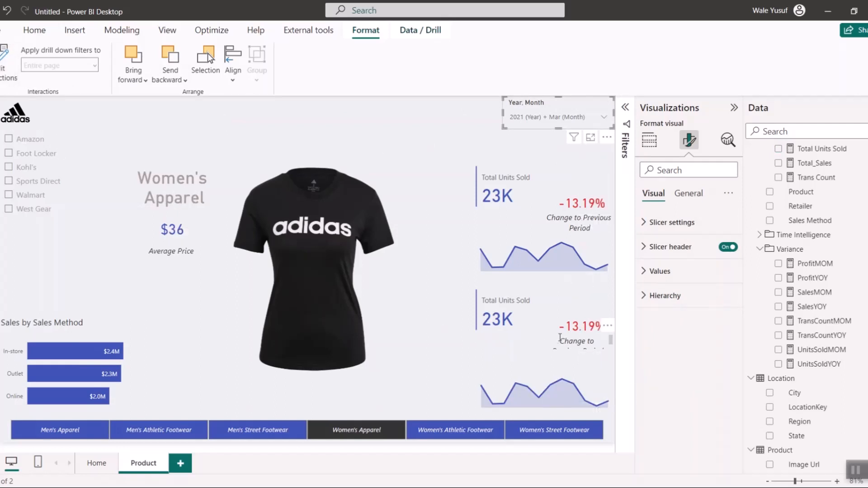
- Enlarge the lower "Change to Previous Period" text box to fit both lines and move the area chart below it slightly up
click(565, 342)
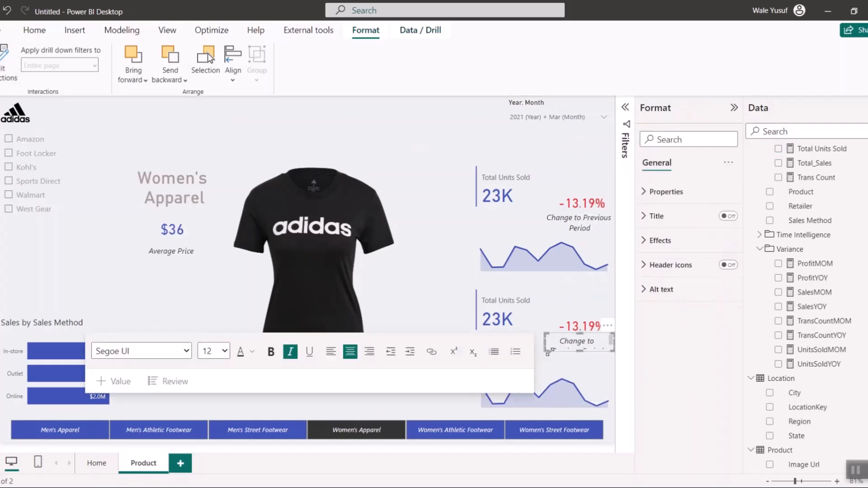
drag(580, 352, 580, 360)
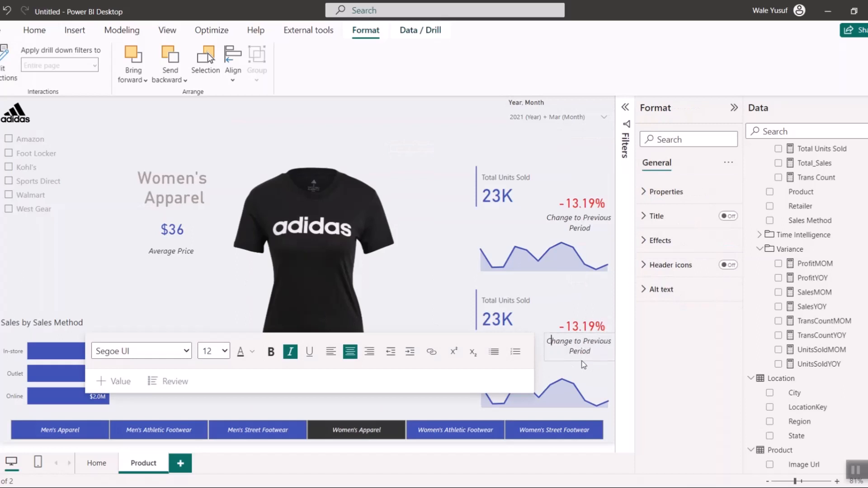
click(560, 384)
drag(523, 370, 526, 365)
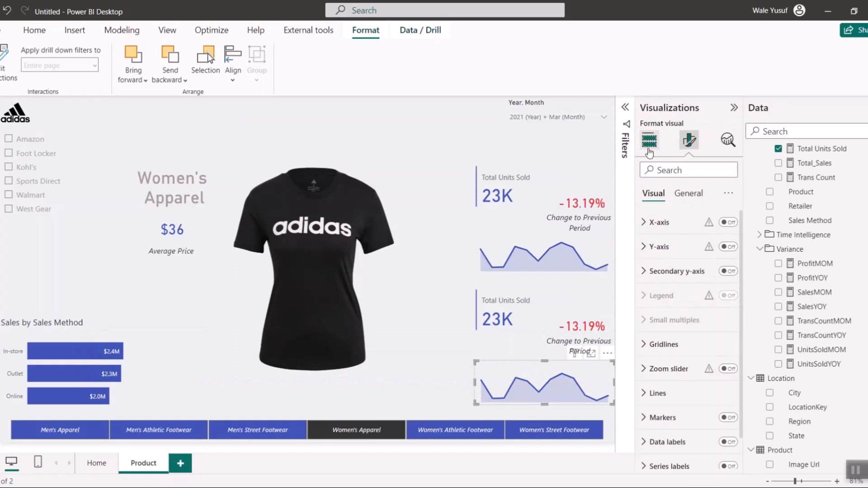
- Replace Total Units Sold with Total_Sales on the Y-axis of the lower area chart
click(650, 140)
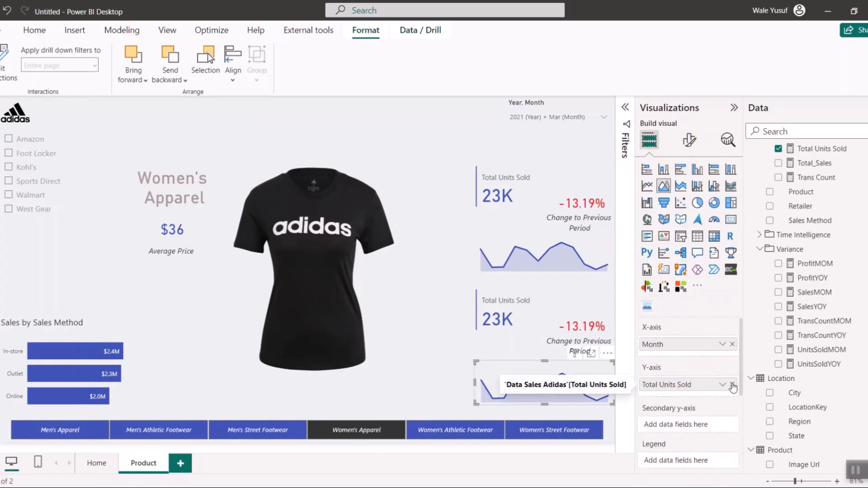
click(733, 384)
scroll(777, 357, up, 5)
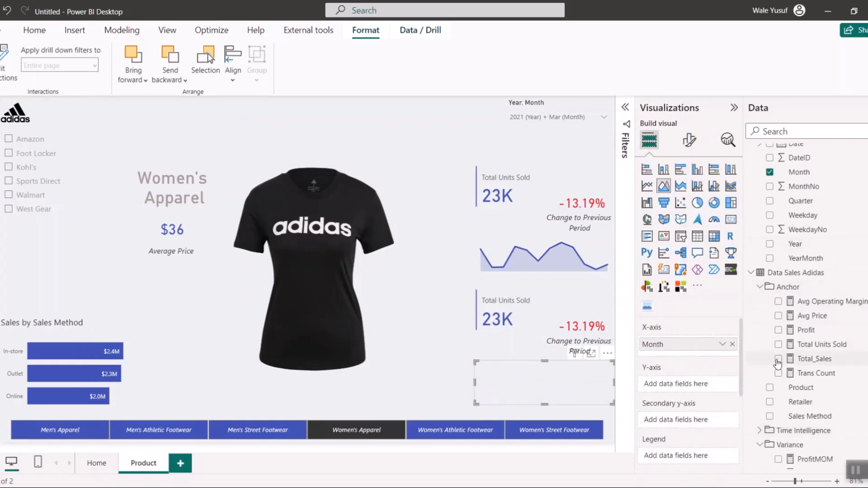
drag(777, 363, 678, 384)
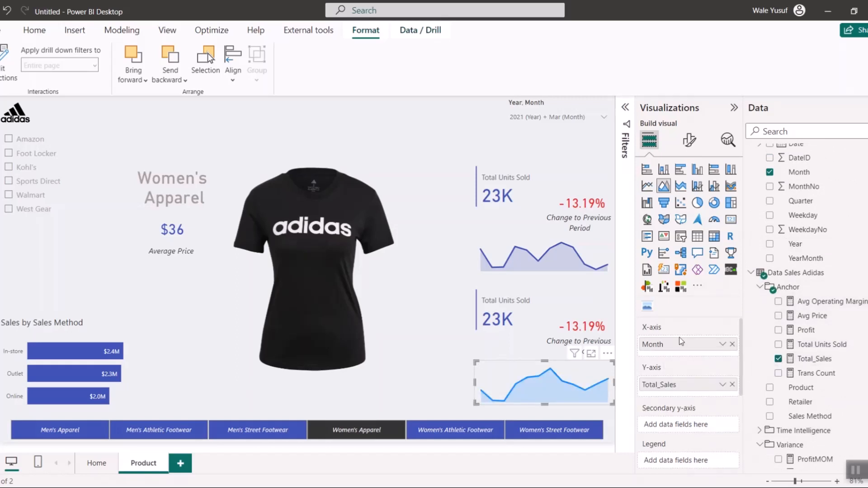
- Set the Total_Sales line colour of the lower area chart to the recent indigo blue matching the upper chart
click(689, 139)
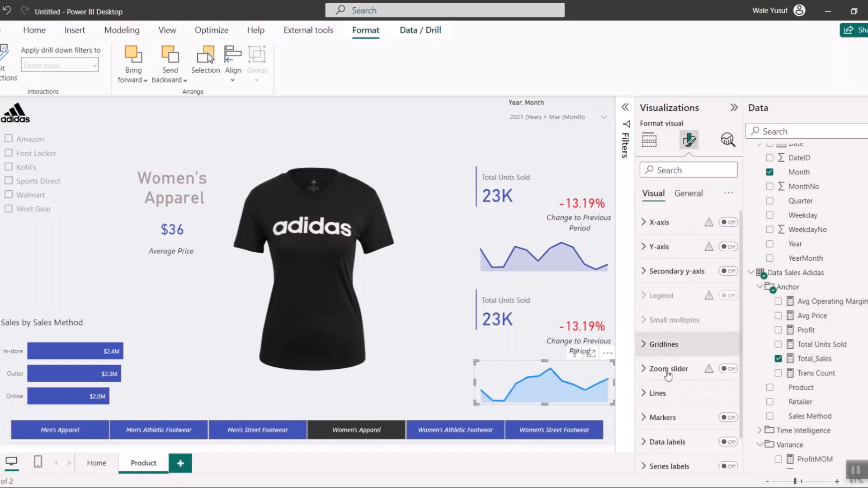
click(658, 392)
scroll(674, 398, down, 5)
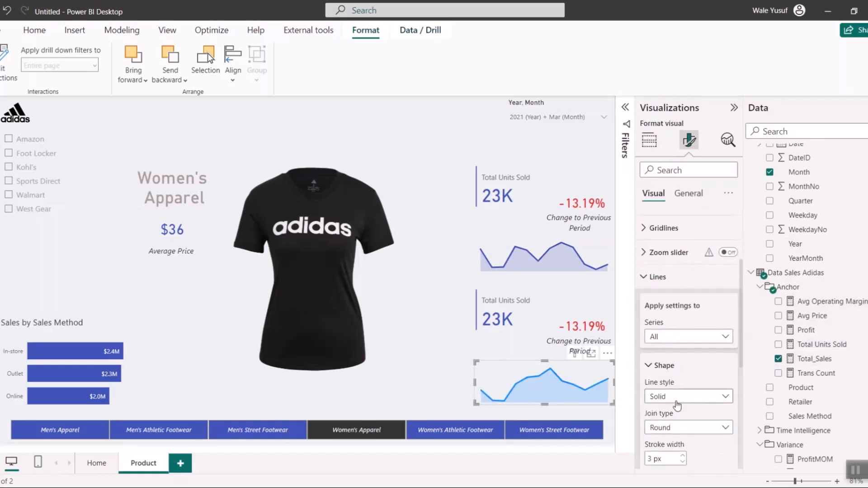
scroll(676, 404, down, 3)
click(677, 402)
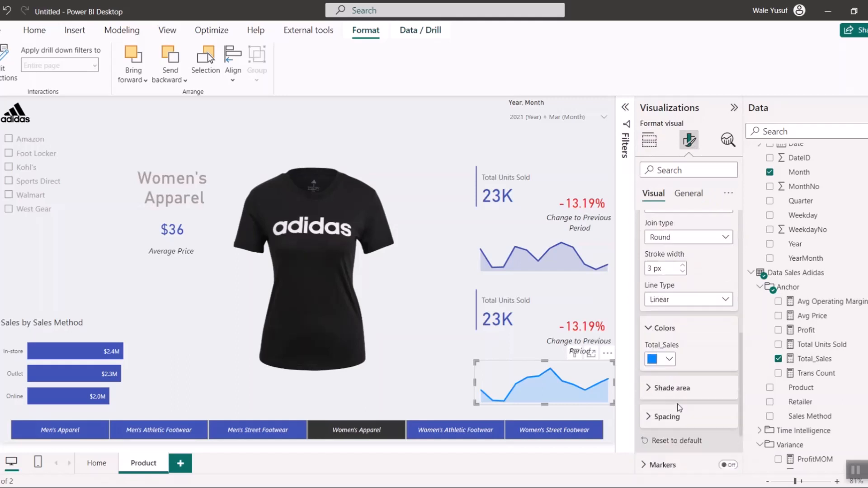
click(670, 356)
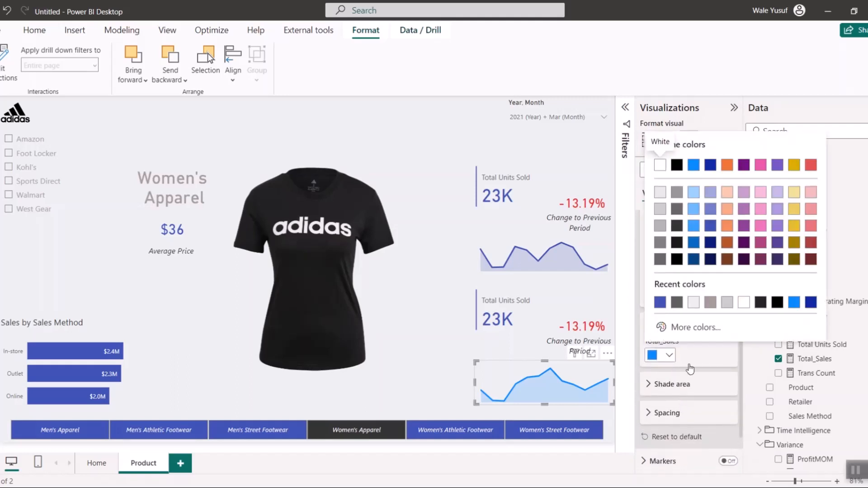
click(660, 302)
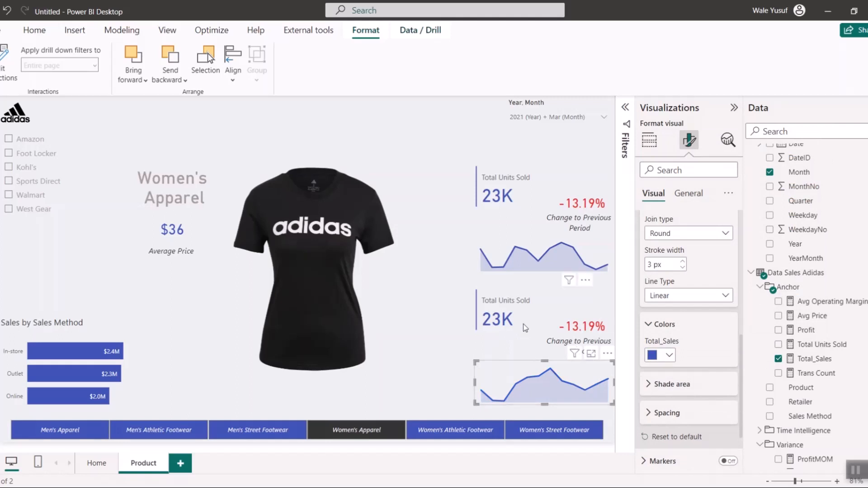
- Replace Total Units Sold with Total_Sales as the data of the lower KPI card
click(500, 322)
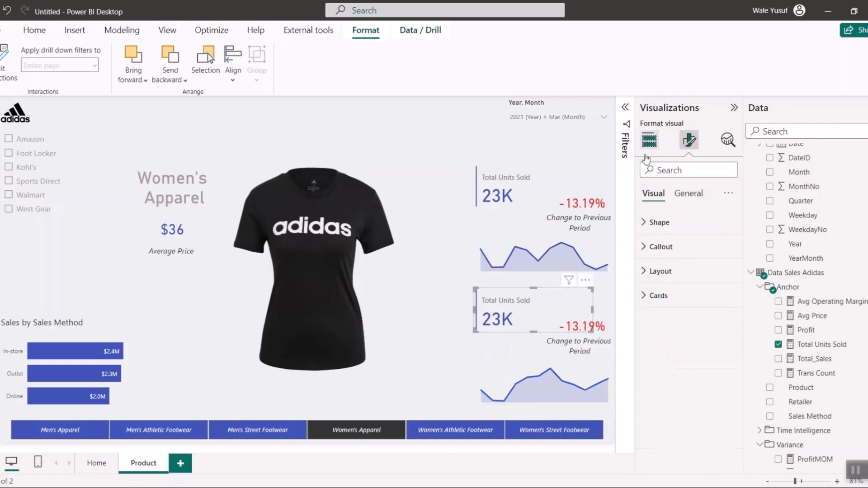
click(649, 141)
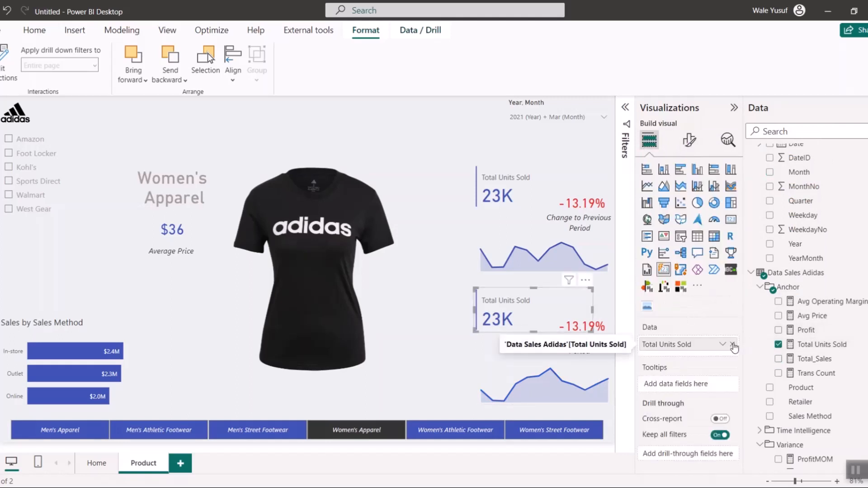
click(732, 345)
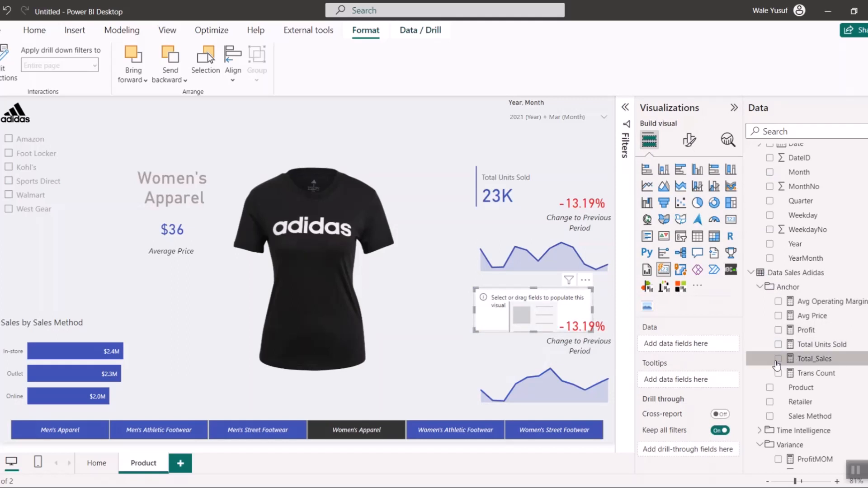
click(777, 359)
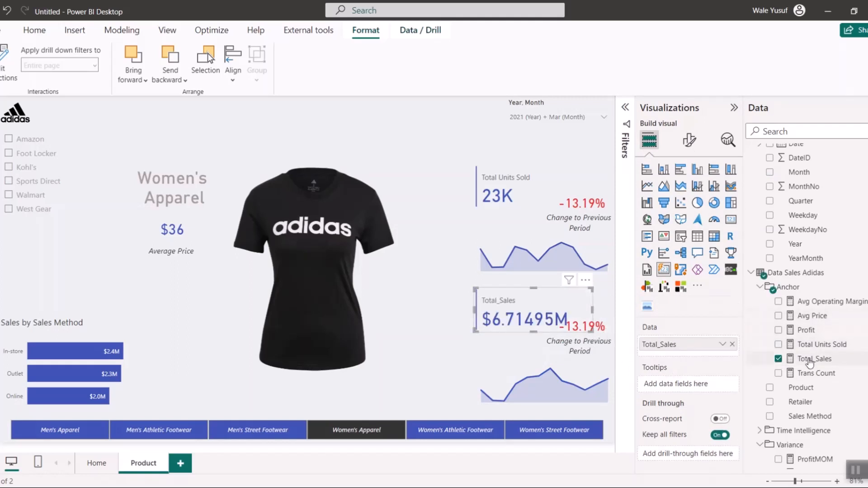
- Format the Total_Sales measure to show 2 decimal places
click(809, 359)
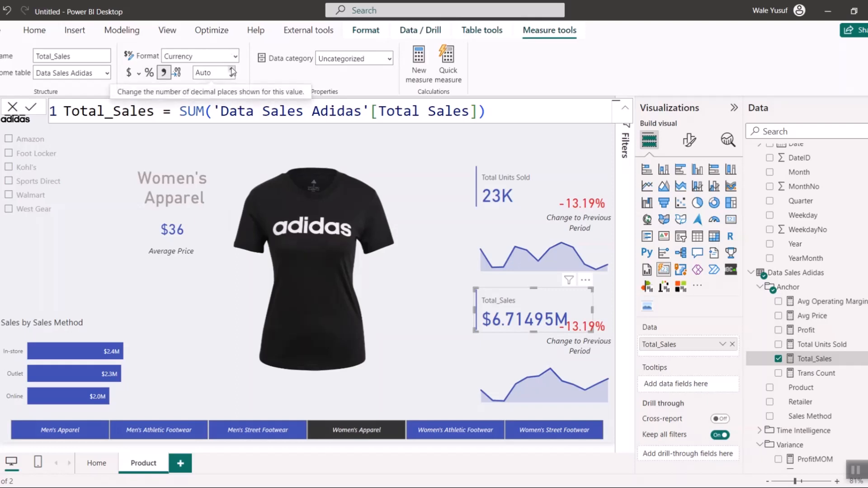
click(231, 70)
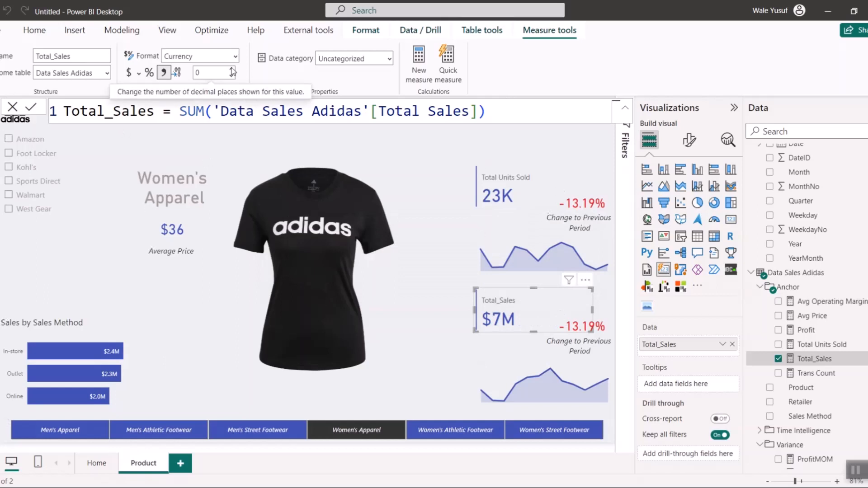
click(232, 70)
click(232, 70)
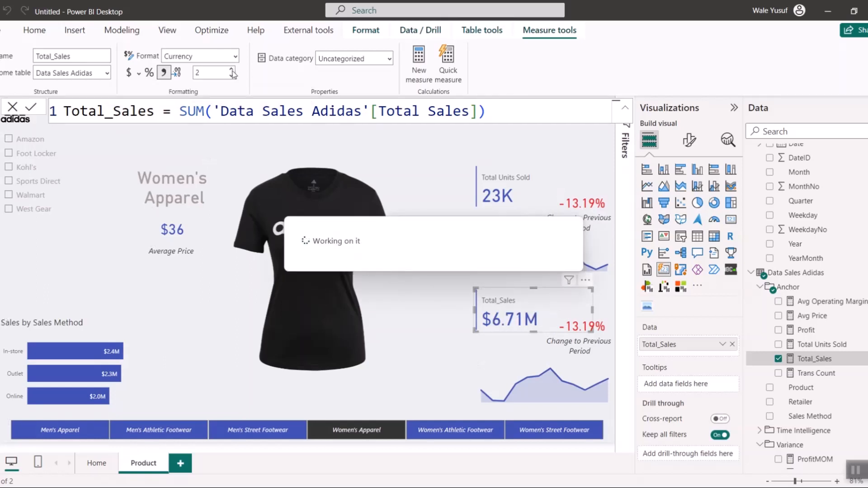
- Set the Total Units Sold measure to 2 decimal places
click(515, 198)
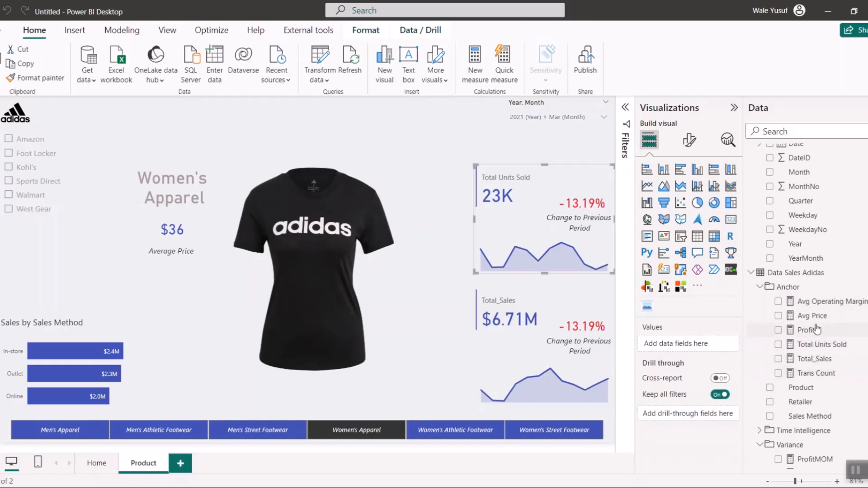
click(816, 344)
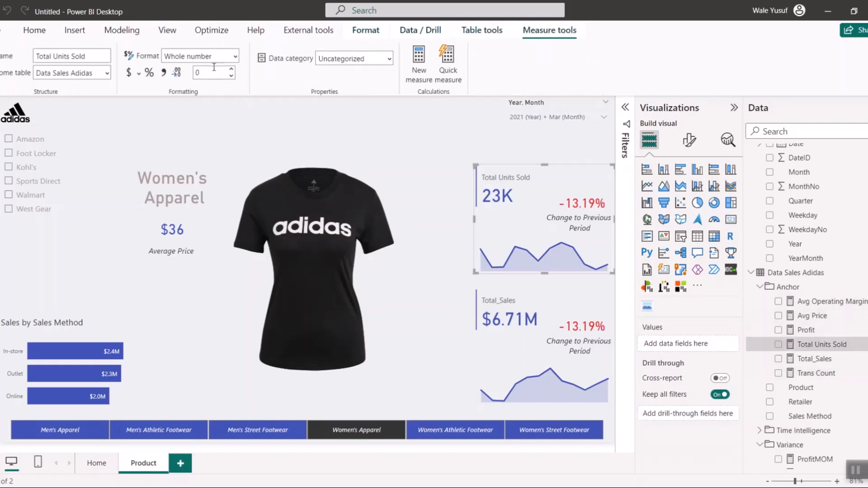
text(2)
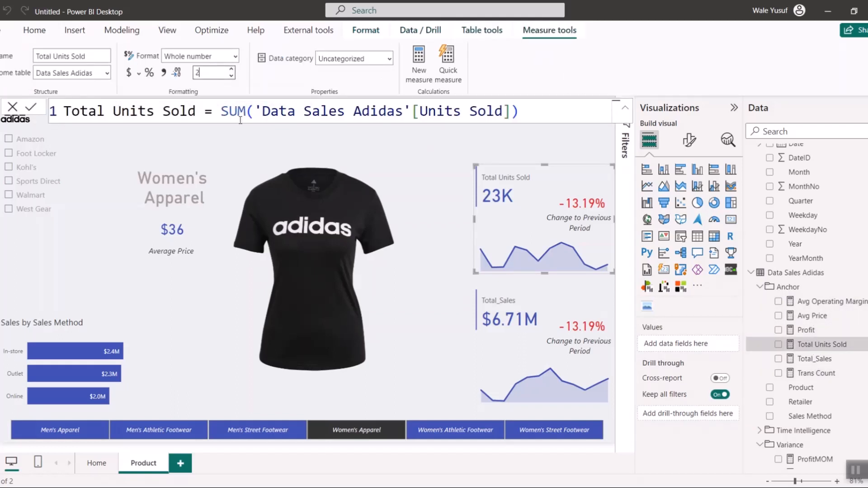
click(432, 144)
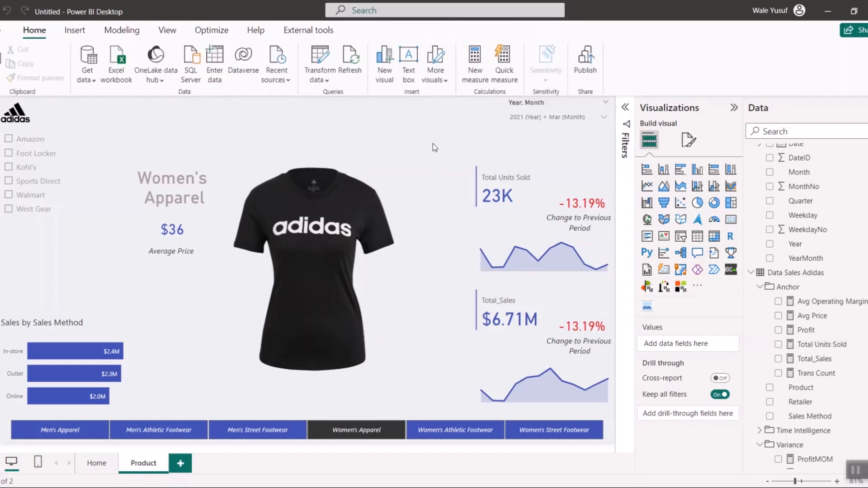
- Replace UnitsSoldMOM with SalesMOM in the lower percentage-change card
click(584, 327)
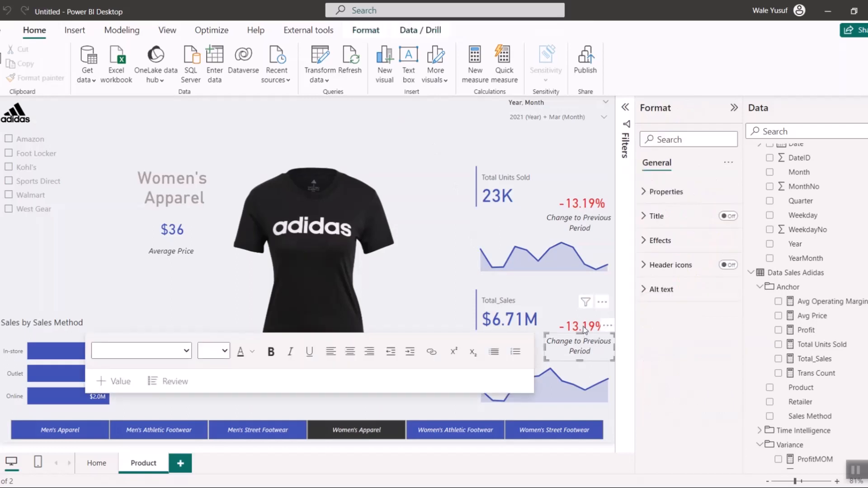
scroll(810, 397, down, 5)
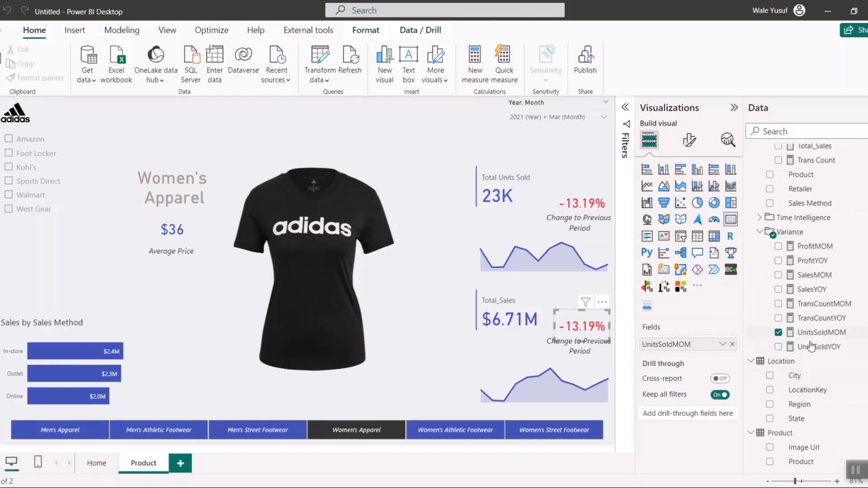
drag(787, 336, 714, 346)
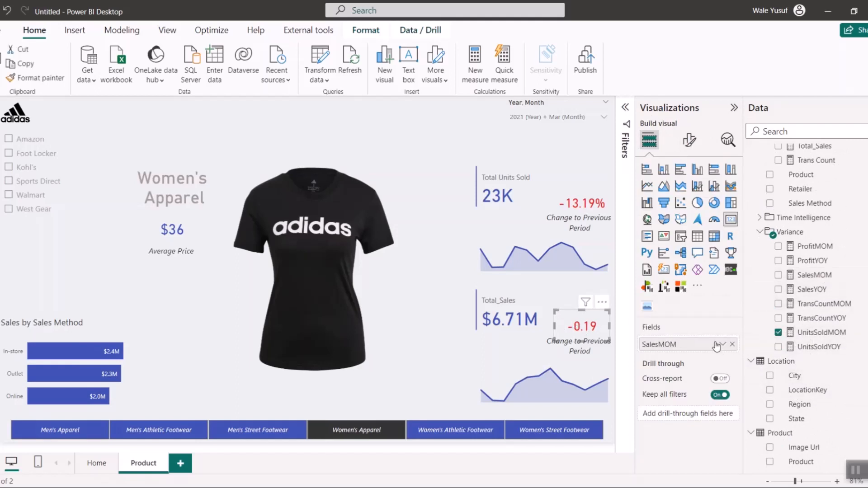
- Format the SalesMOM measure as a percentage with 2 decimal places
click(815, 275)
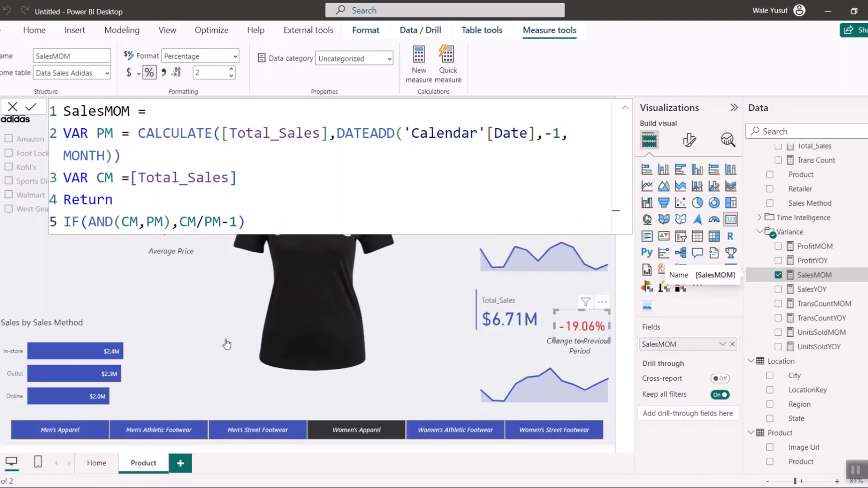
click(416, 389)
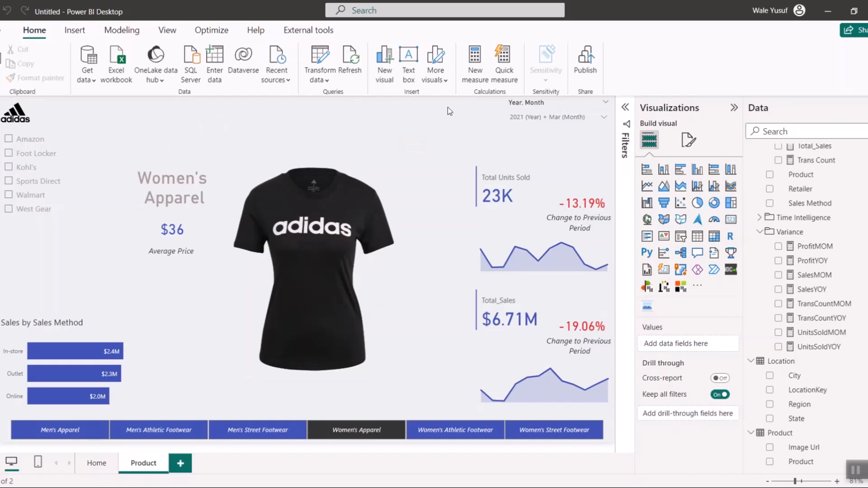
- Insert a blank button in the page header beside the adidas logo and label it Home
click(74, 30)
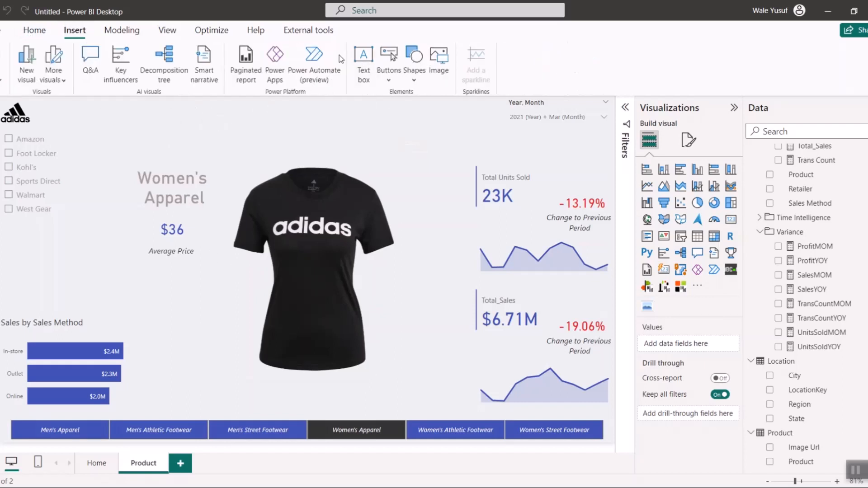
click(401, 79)
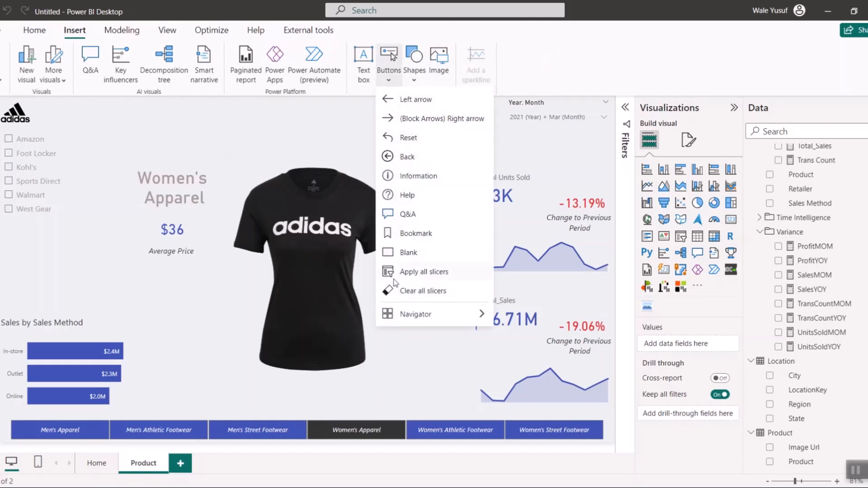
click(411, 253)
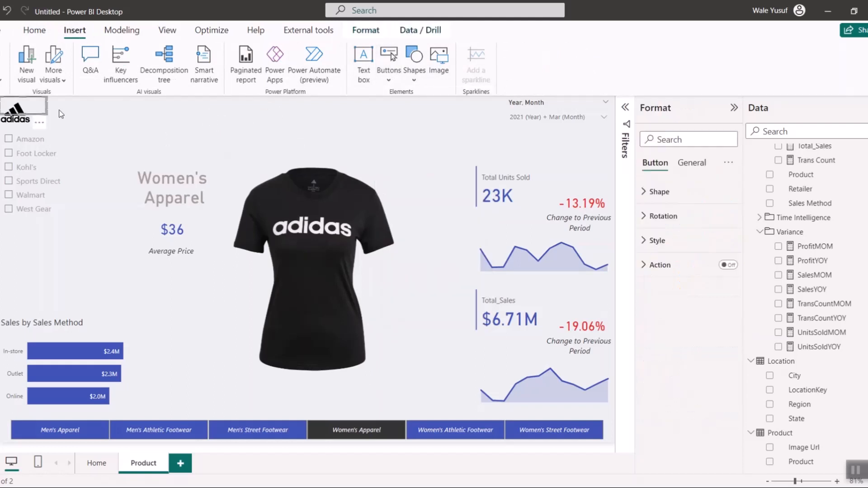
drag(30, 108, 202, 106)
click(663, 245)
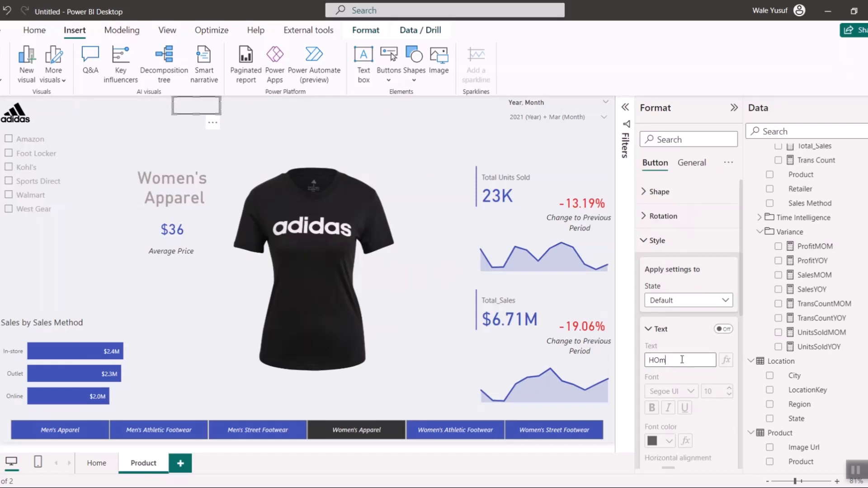
key(Return)
- Set the Home button's text to the report's indigo blue, remove its border and shift it slightly to the right
scroll(678, 407, down, 1)
scroll(679, 407, down, 3)
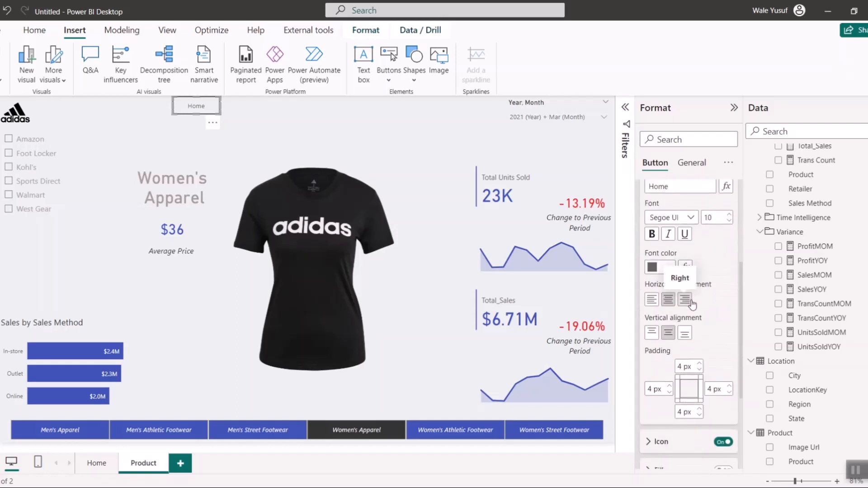
click(664, 267)
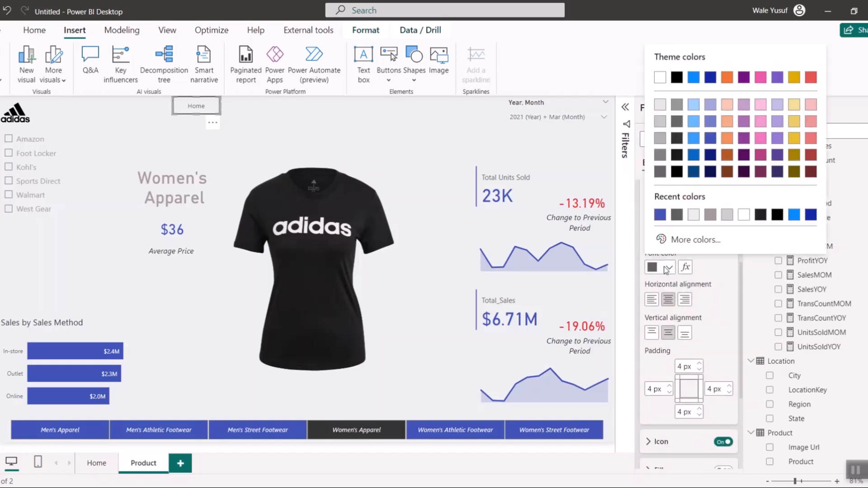
click(662, 216)
scroll(719, 432, down, 3)
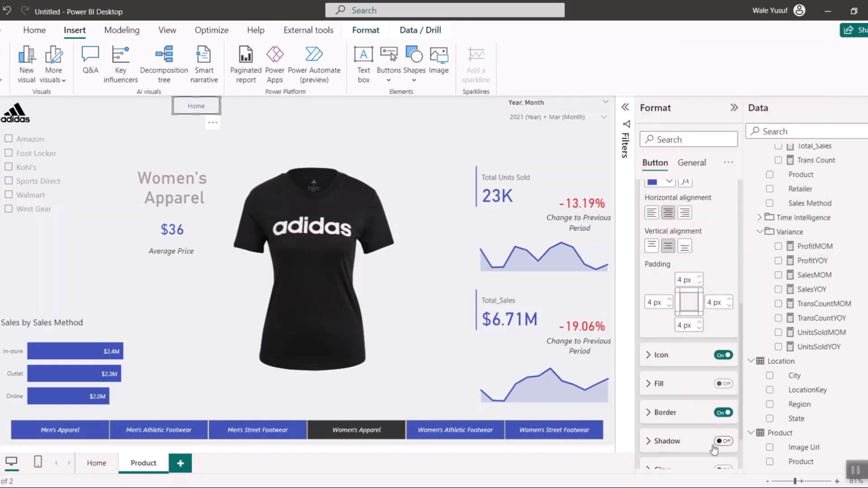
click(723, 351)
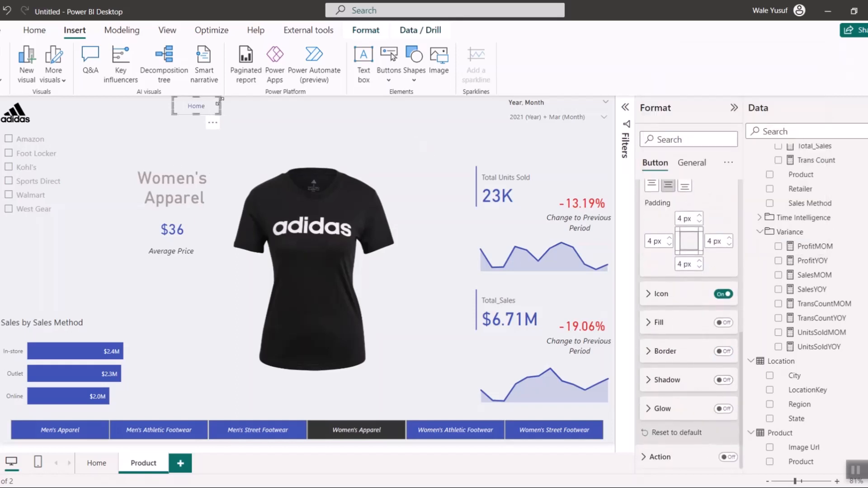
drag(202, 104, 207, 103)
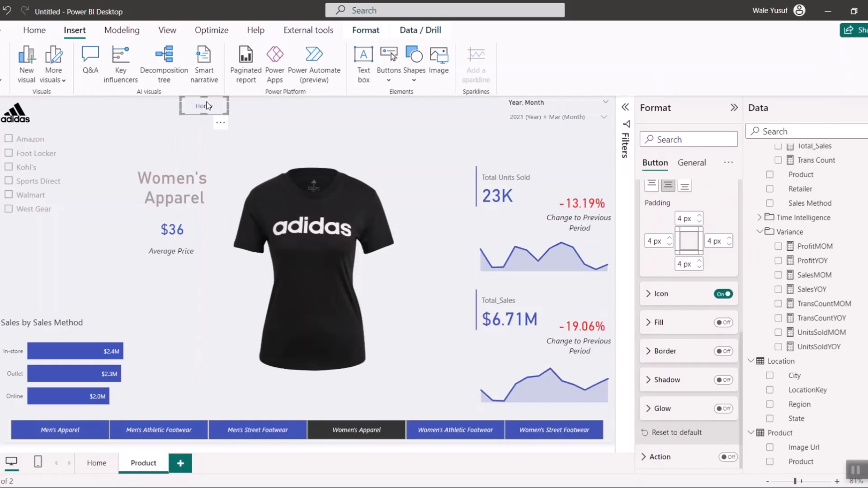
- Duplicate the Home button, place the copy to its right and label it Product
key(ctrl+v)
drag(206, 104, 252, 99)
click(679, 360)
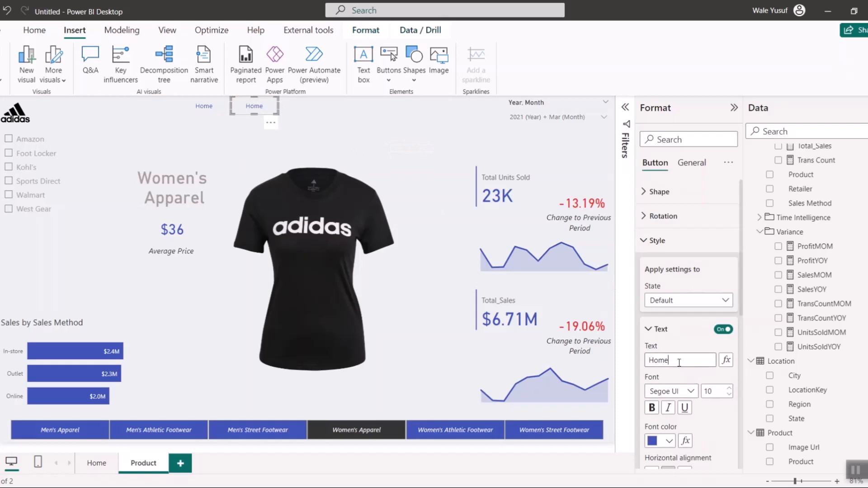
double_click(679, 360)
text(Product)
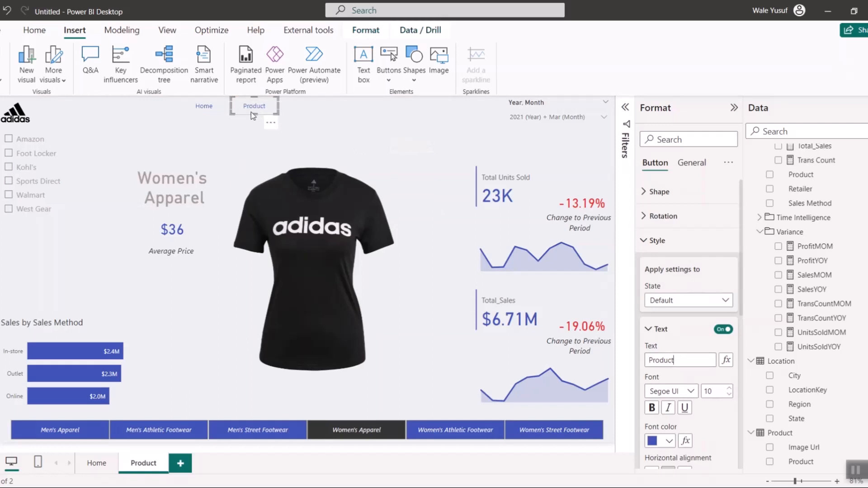
- Duplicate the Product button, place the copy to its right and label it Deep Insight
key(ctrl+v)
drag(261, 111, 310, 105)
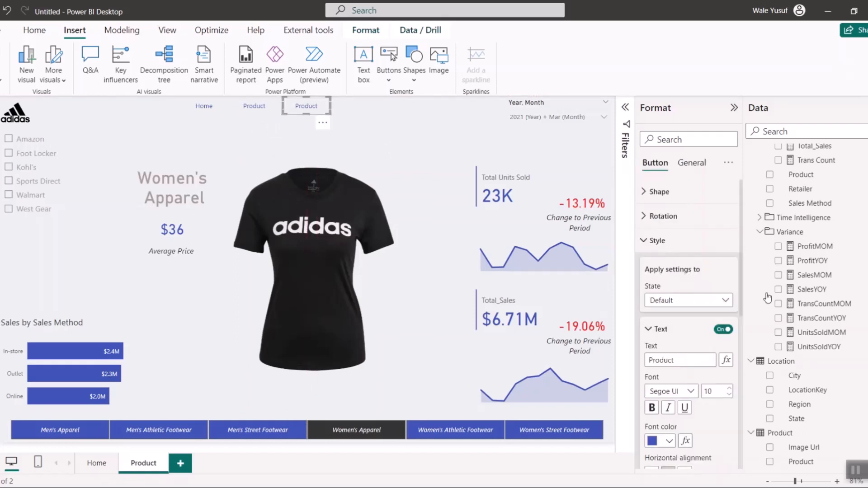
click(668, 363)
key(ctrl+a)
text(D)
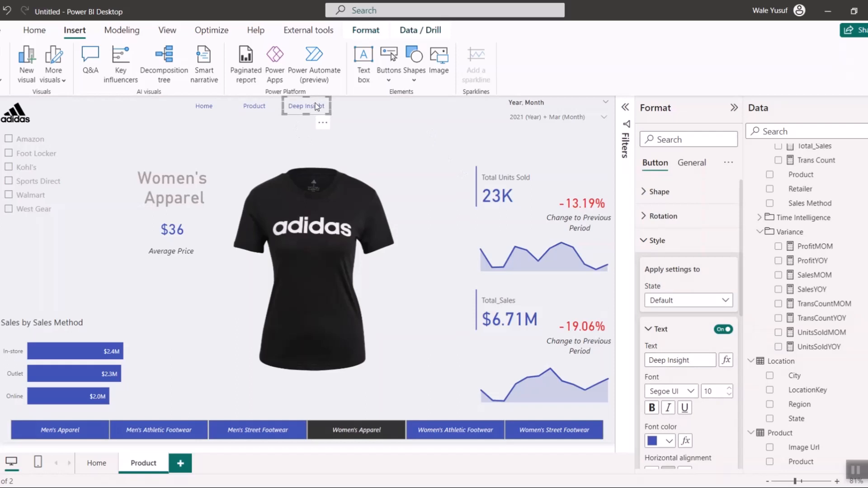
- Duplicate the Deep Insight button, place the copy to its right and label it Trend Analysis
key(ctrl+v)
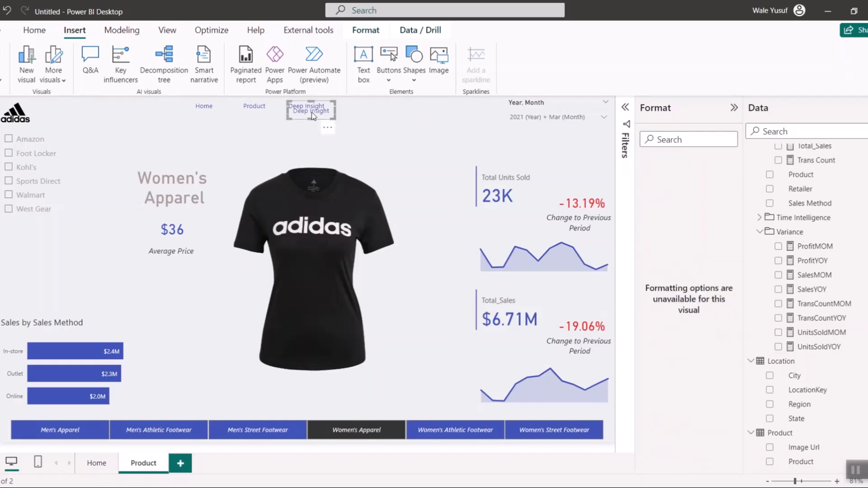
drag(311, 112, 361, 109)
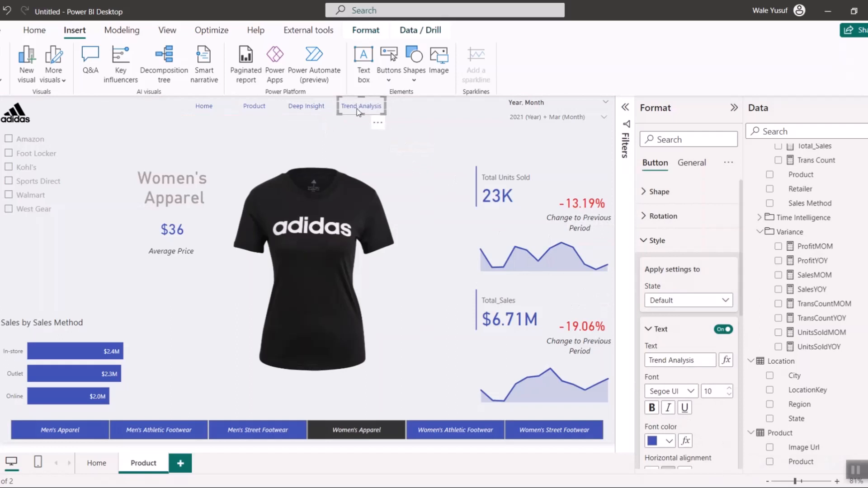
drag(360, 110, 366, 110)
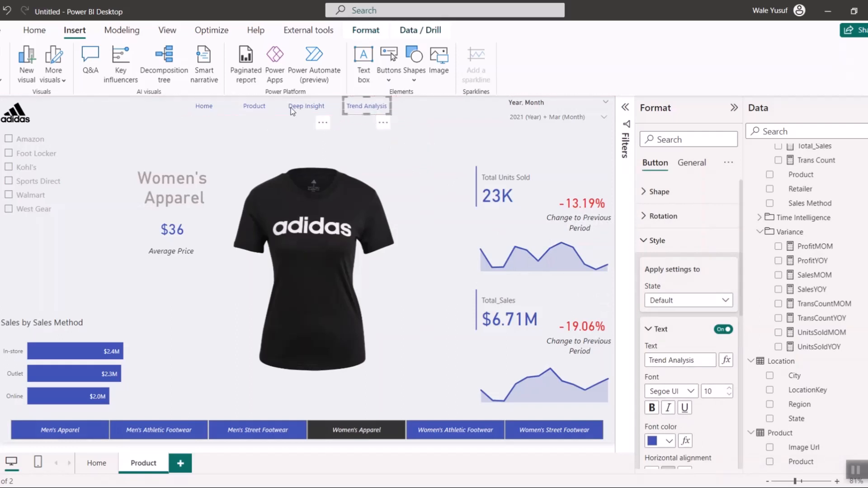
- Shift the Home, Product, Deep Insight and Trend Analysis buttons together slightly to the right in the header
ctrl+click(304, 106)
ctrl+click(257, 111)
ctrl+click(214, 110)
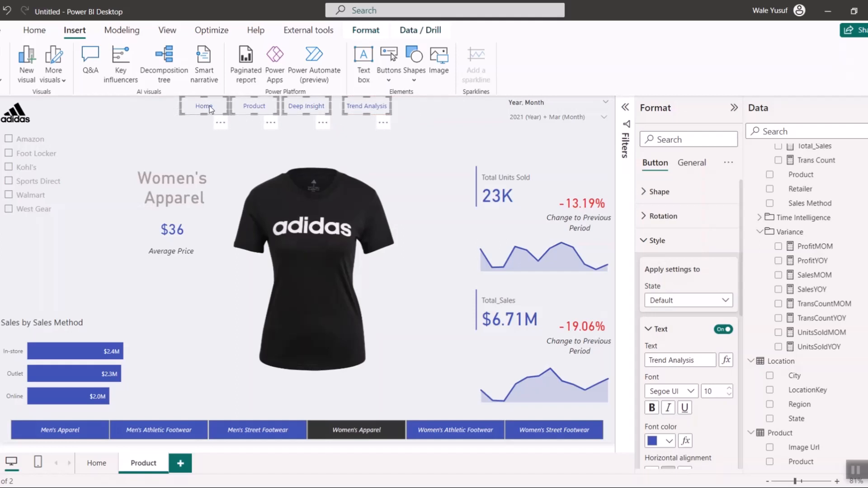
drag(210, 108, 231, 108)
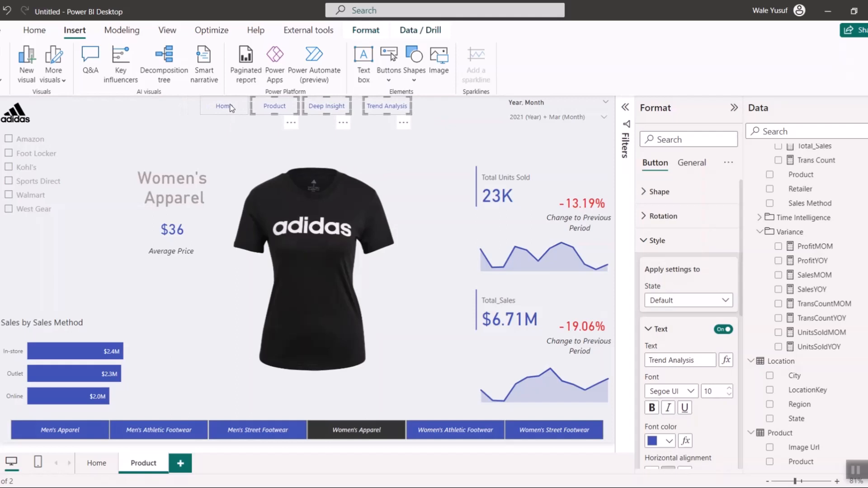
click(419, 115)
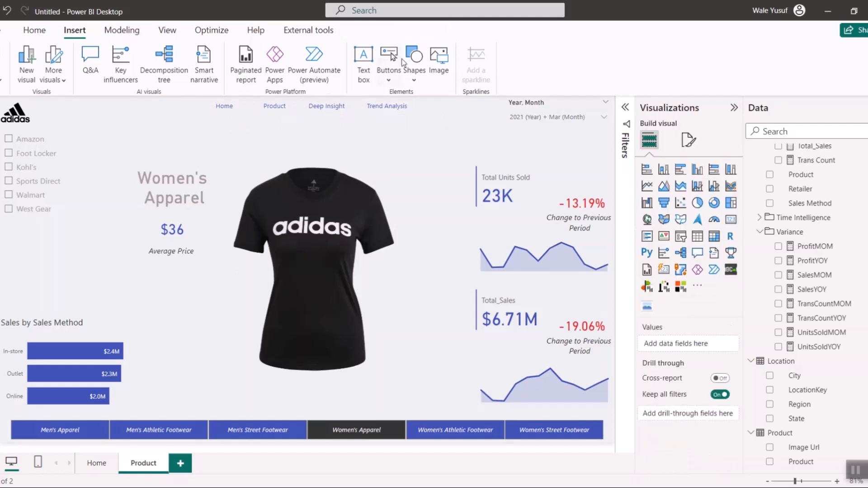
- Insert a line shape, shrink it and position it as an underline beneath the Product button
click(414, 63)
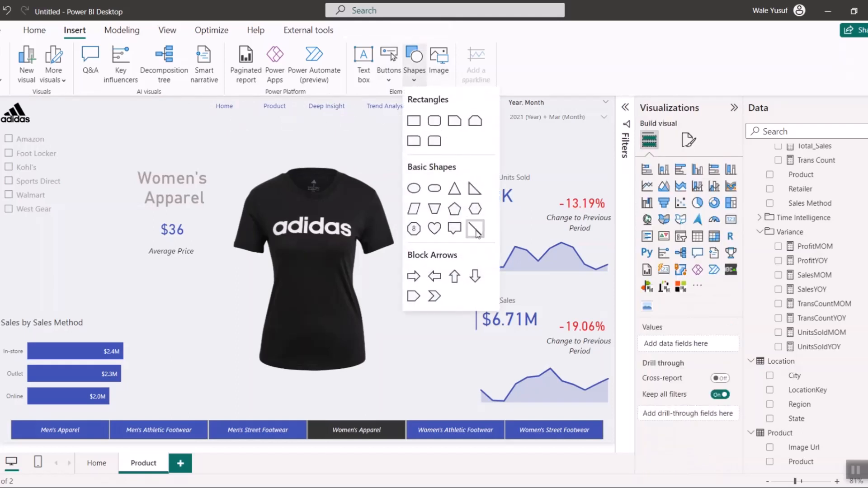
click(474, 230)
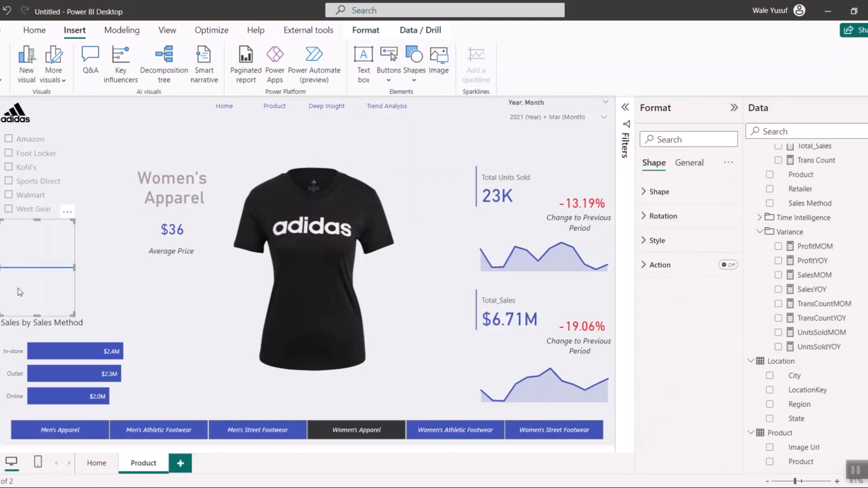
drag(20, 292, 332, 124)
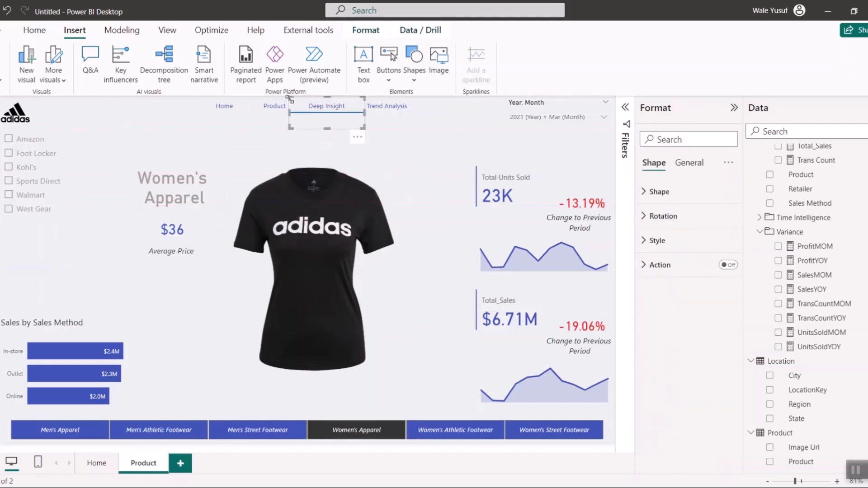
drag(287, 96, 299, 116)
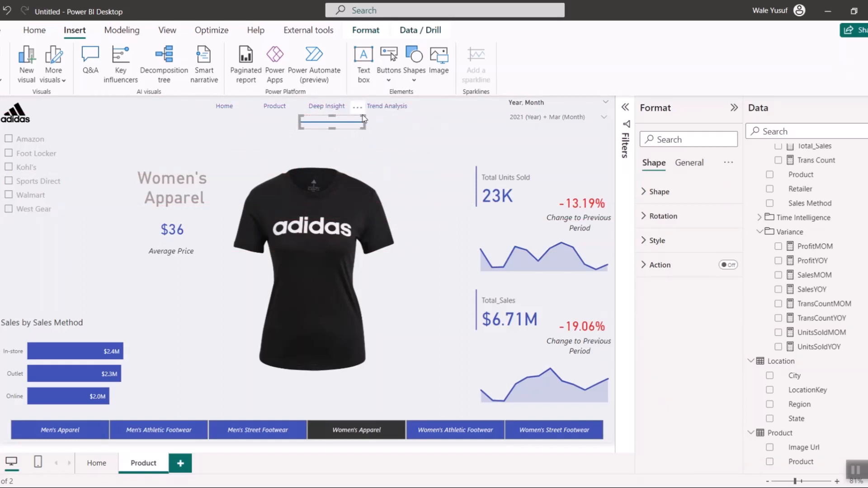
drag(364, 119, 283, 117)
- Set the fill colour of the line under Product to the report's indigo blue
click(658, 240)
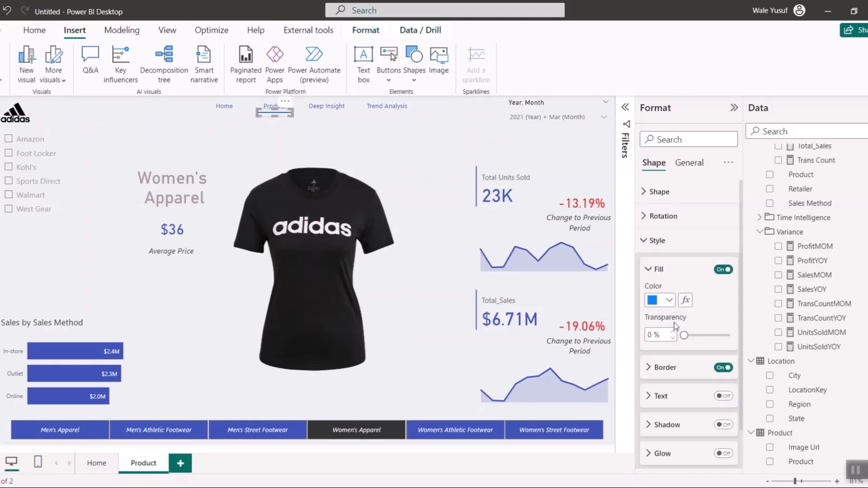
click(662, 302)
click(658, 248)
click(210, 122)
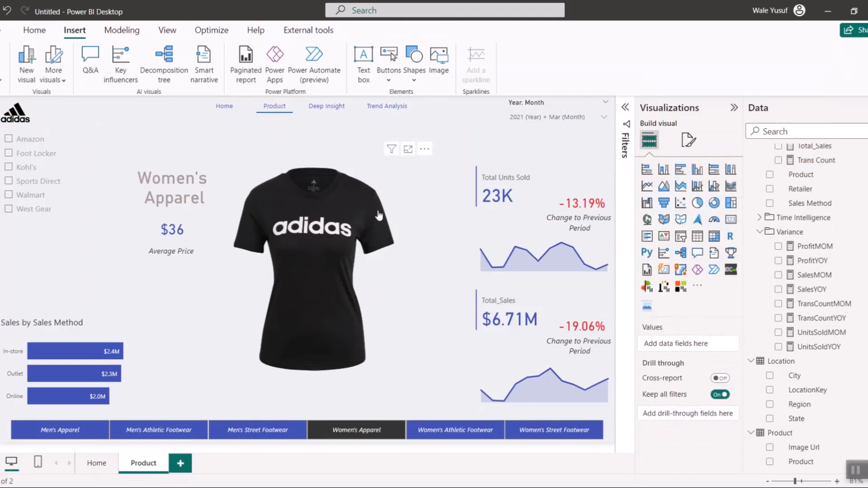
- Group the Home, Product, Deep Insight and Trend Analysis buttons into one object
click(226, 106)
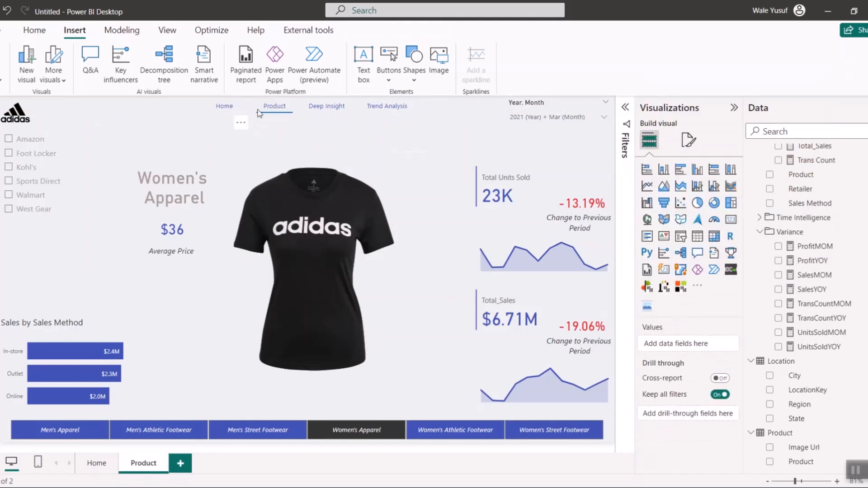
ctrl+click(271, 111)
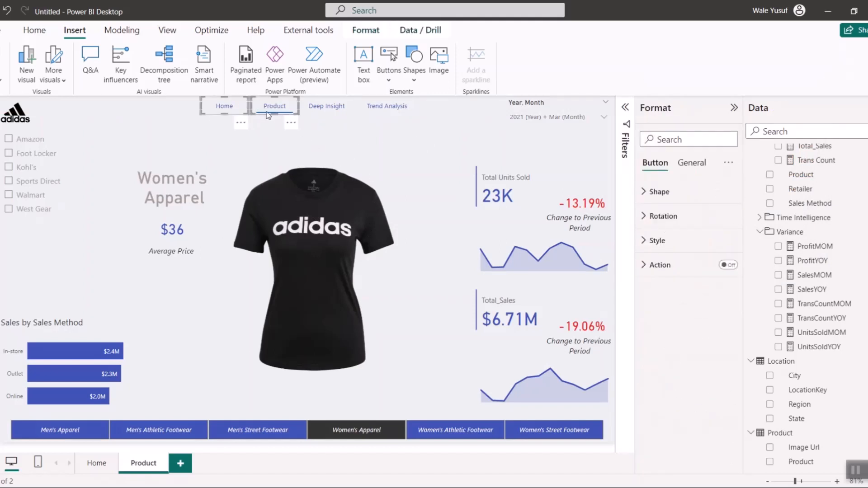
ctrl+click(319, 106)
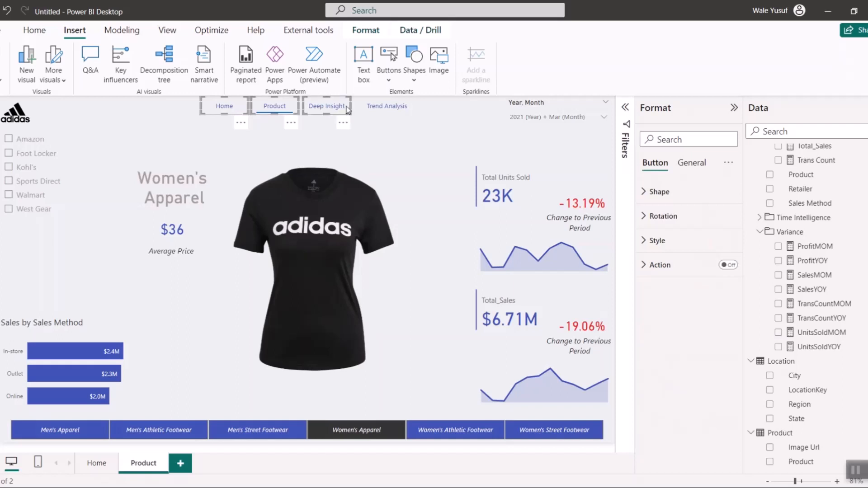
ctrl+click(369, 110)
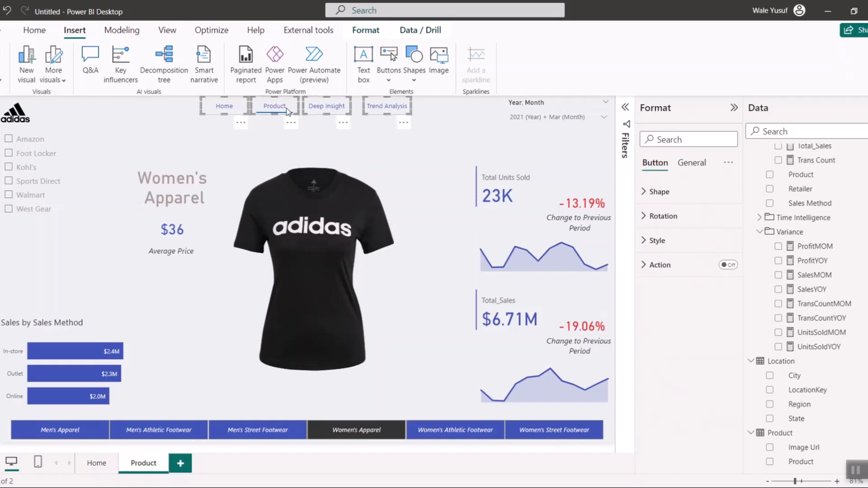
right_click(288, 111)
mouse_move(316, 116)
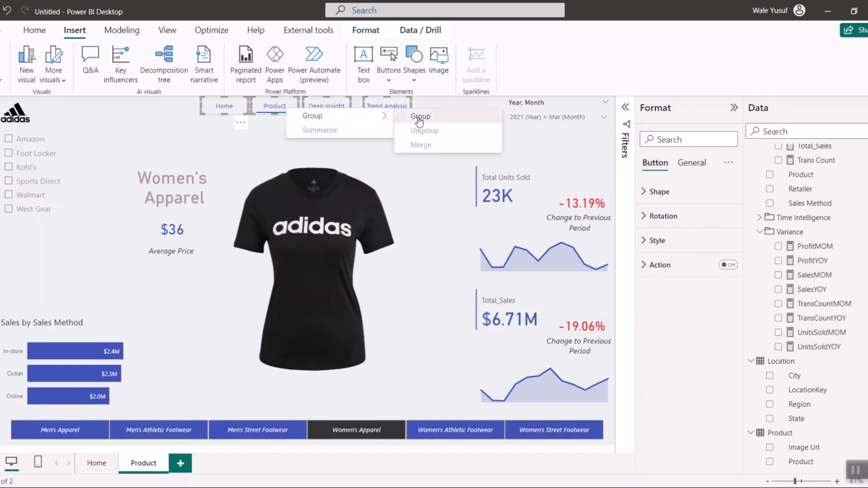
click(419, 119)
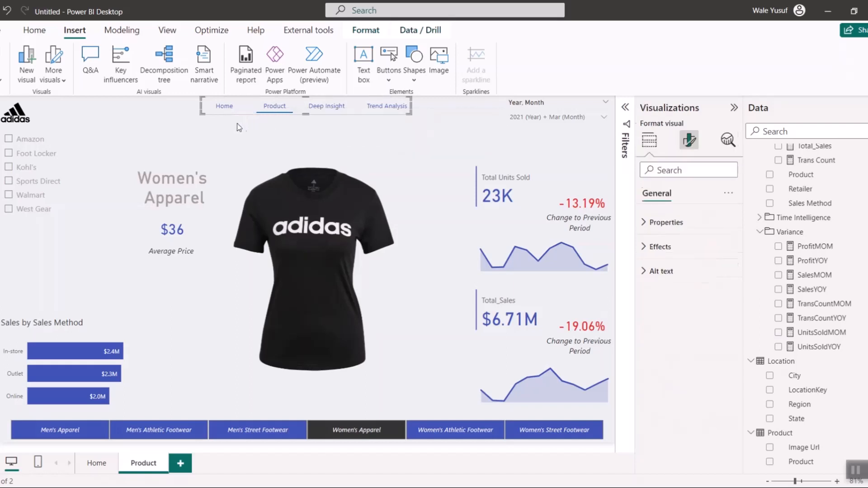
- Insert a text box on the Product page containing the title "ADIDAS PRODUCT ANALYSIS"
click(144, 125)
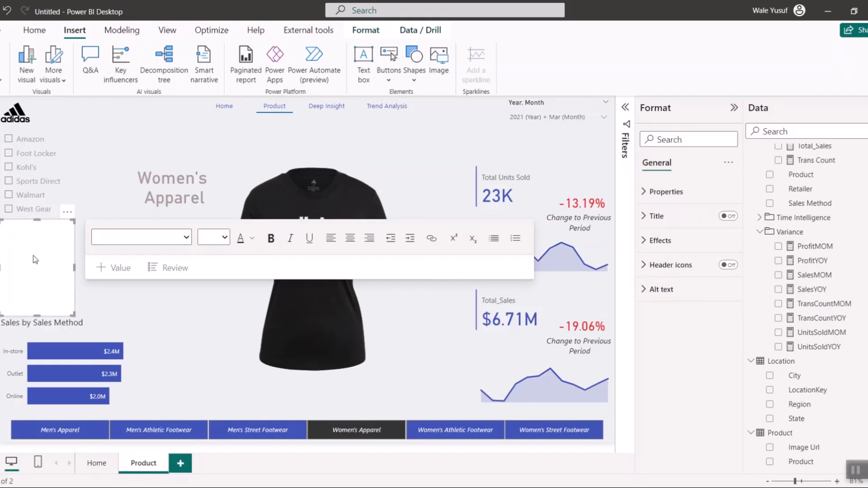
click(50, 236)
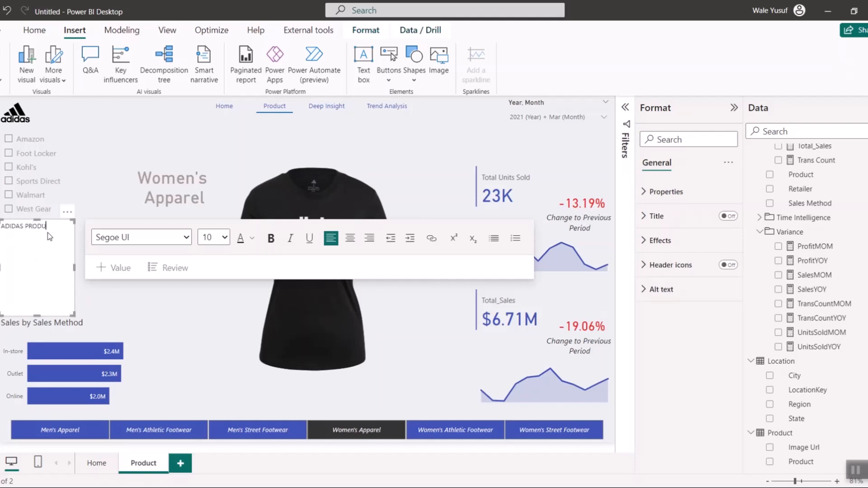
text(ADIDAS PRODUCT ANALYSIS)
- Resize the title text box to a wider one-line strip and place it just beneath the header navigation buttons
drag(72, 267, 143, 267)
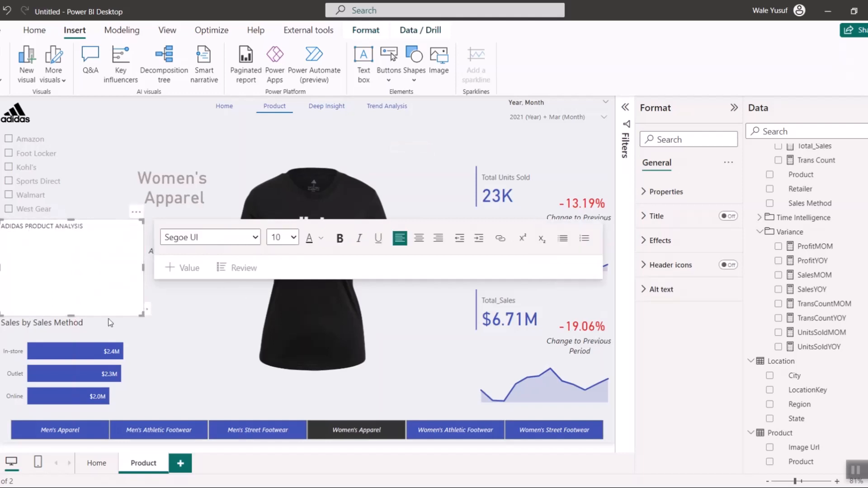
drag(71, 315, 80, 246)
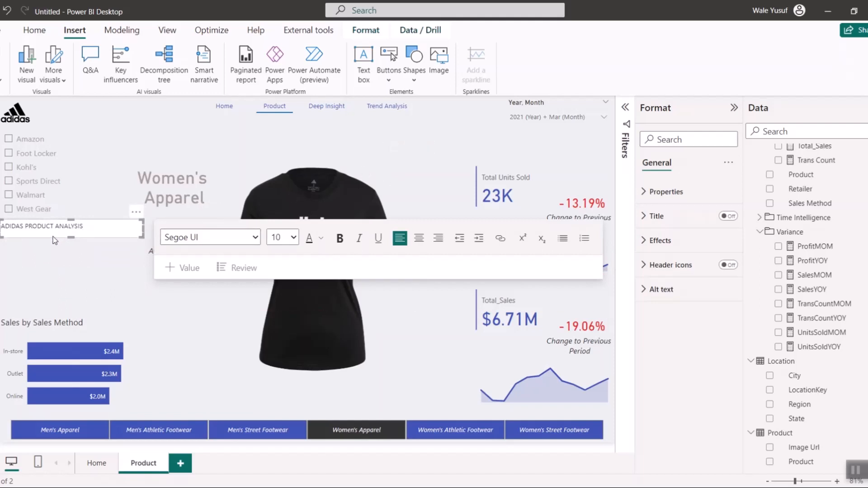
drag(54, 240, 294, 137)
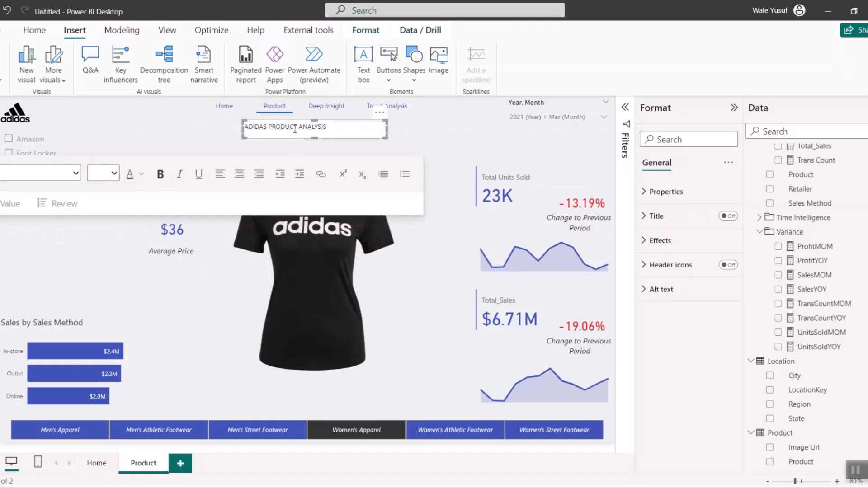
- Format the title as centred text at size 24 and enlarge its box so the text fits on one line
key(ctrl+a)
click(114, 173)
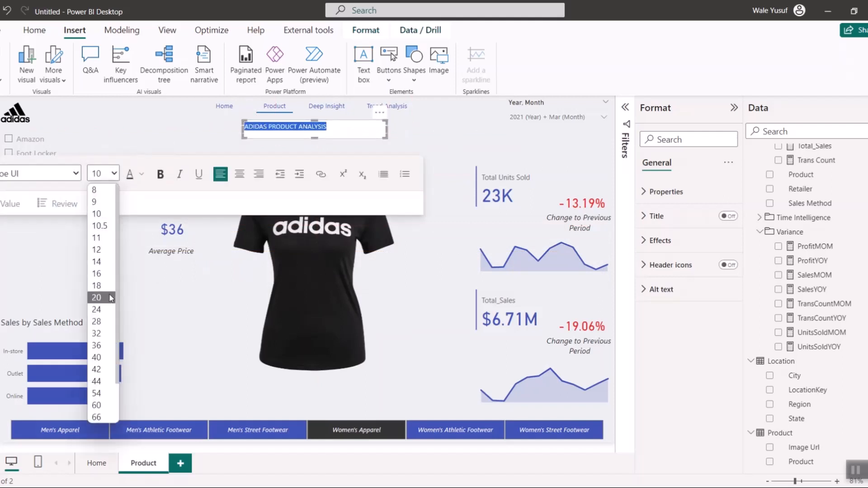
click(109, 310)
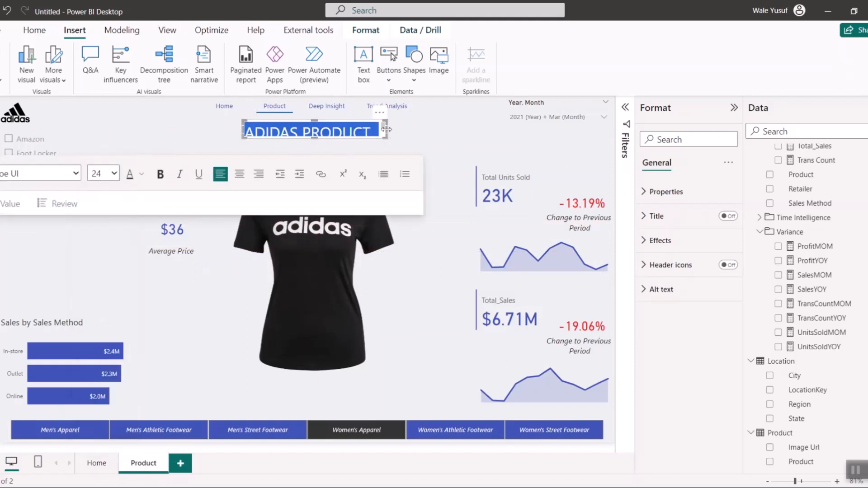
drag(386, 130, 463, 129)
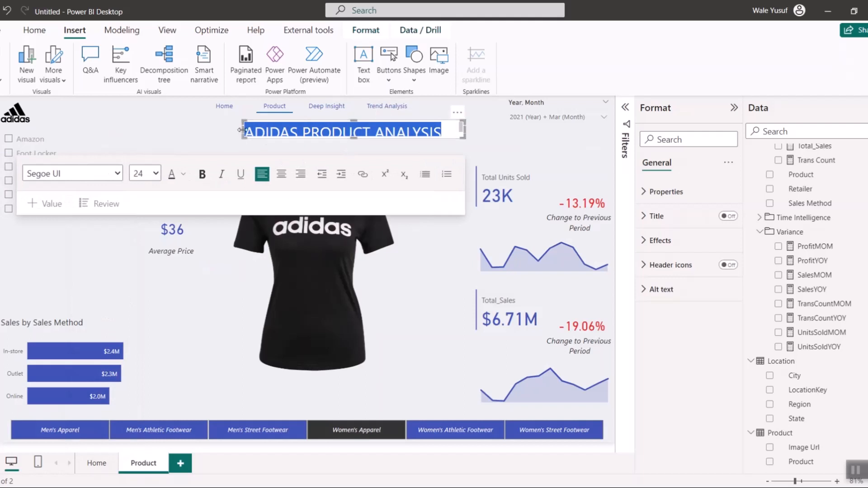
drag(241, 130, 211, 130)
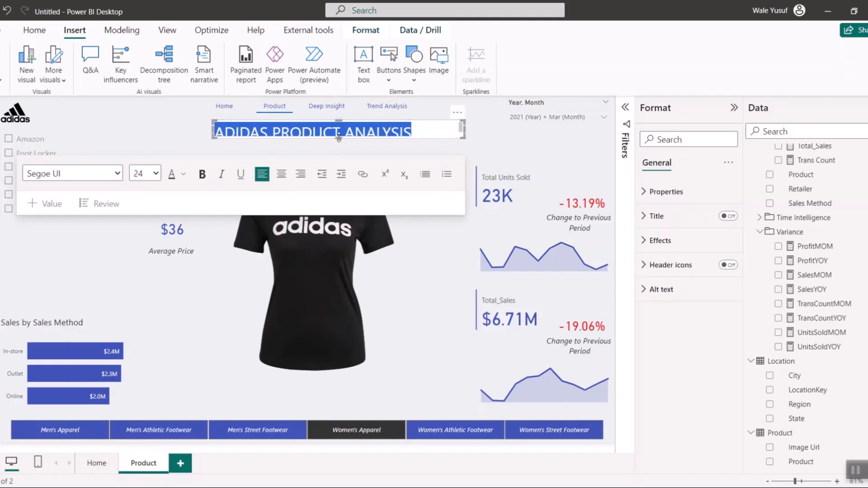
drag(338, 138, 339, 145)
click(281, 180)
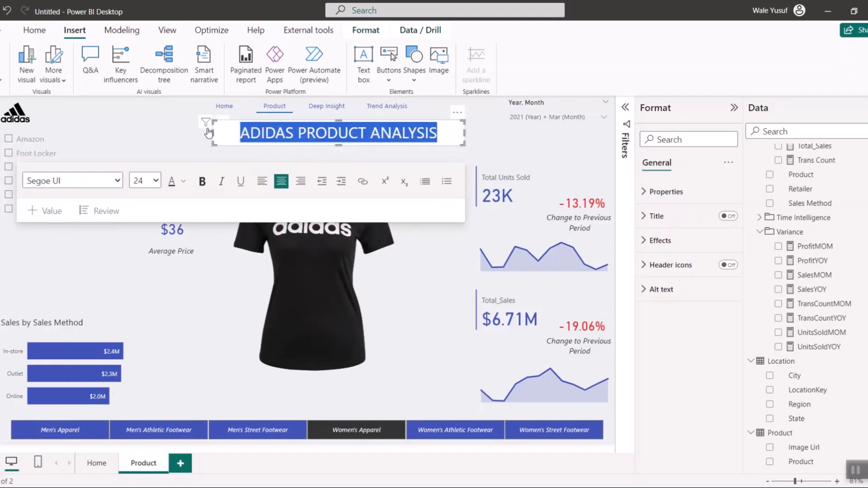
drag(208, 132, 176, 133)
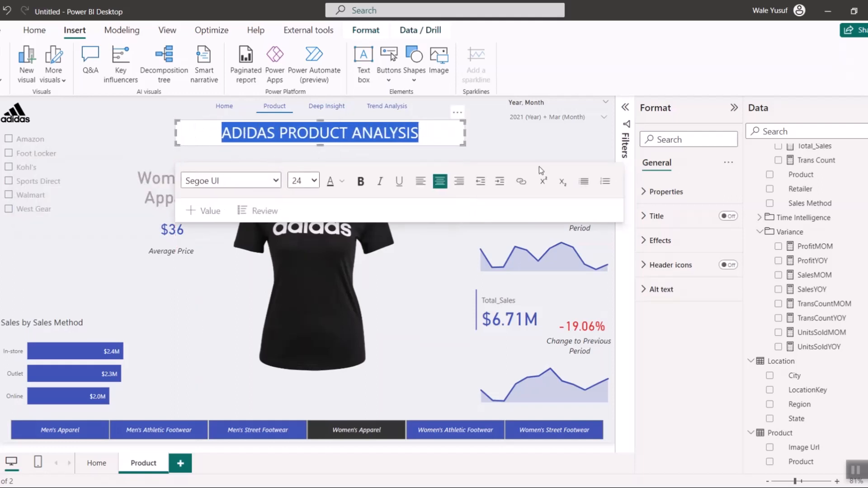
- Turn off the title text box's background and set its font colour to the recently used brownish grey
click(651, 240)
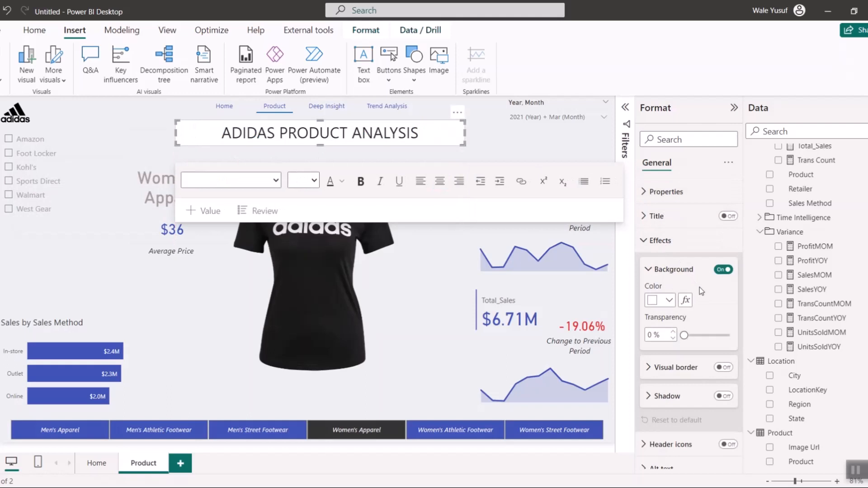
click(724, 270)
click(294, 135)
key(ctrl+a)
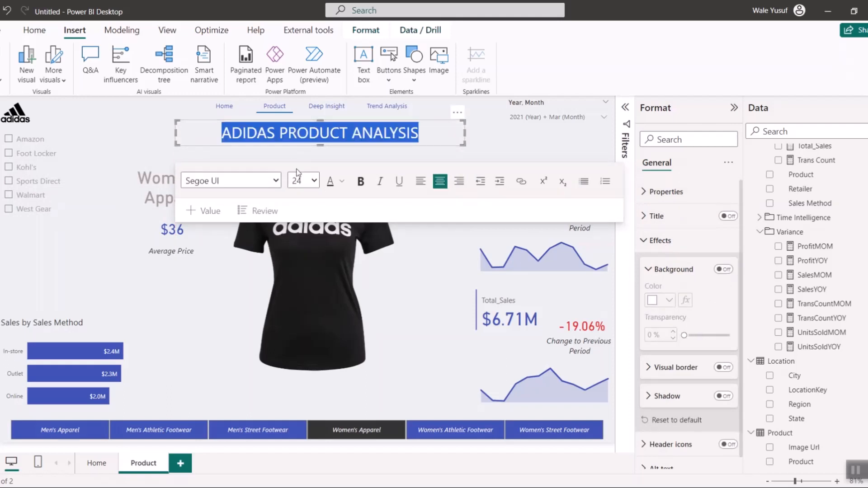
click(342, 181)
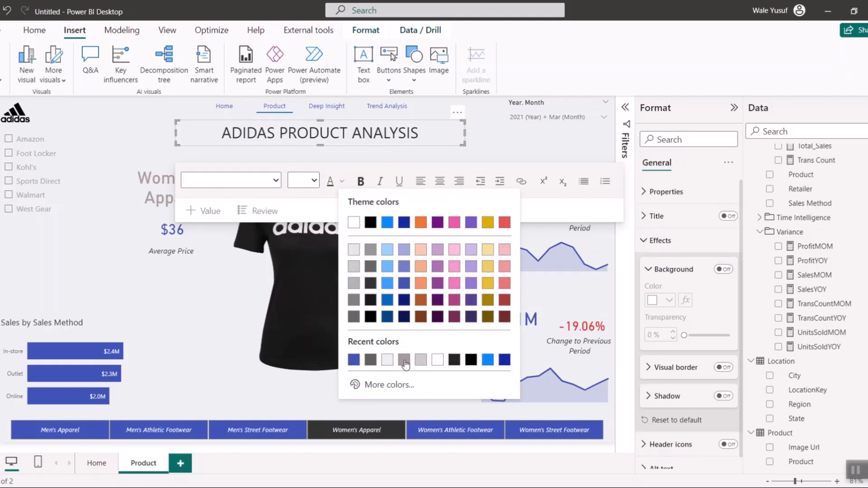
click(404, 361)
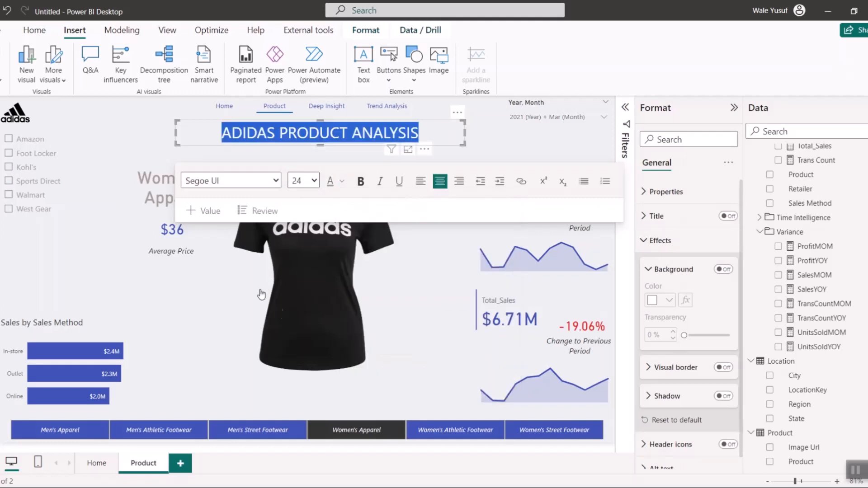
click(150, 130)
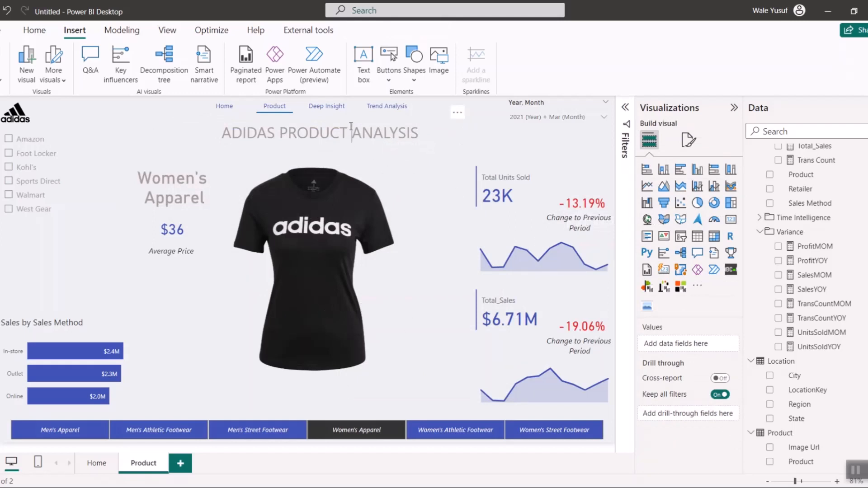
- Nudge the title text box slightly upward and align it to the horizontal centre of the page
click(347, 138)
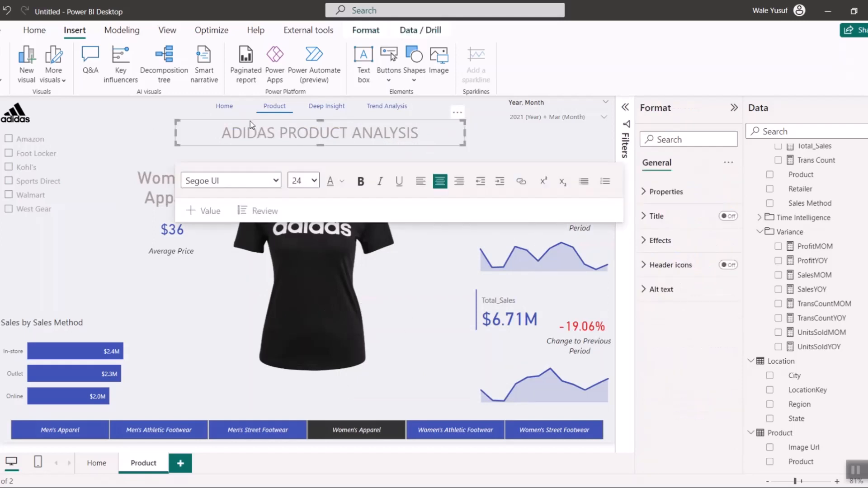
drag(251, 121, 247, 118)
click(378, 35)
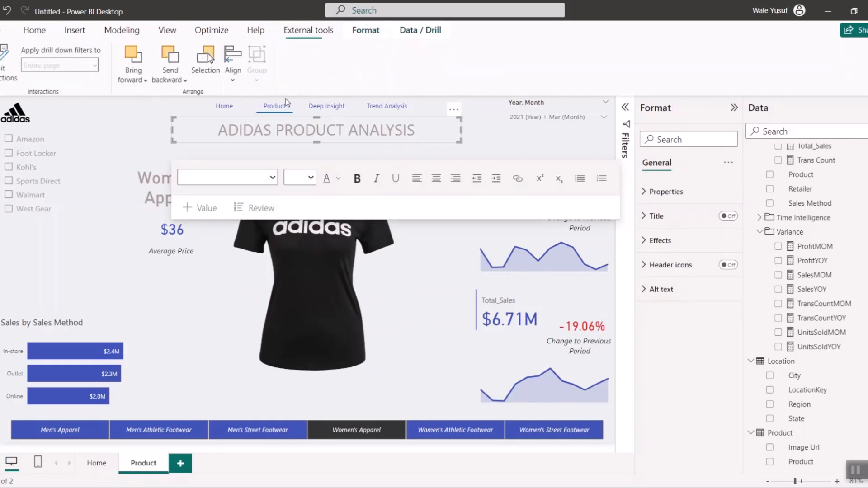
click(233, 61)
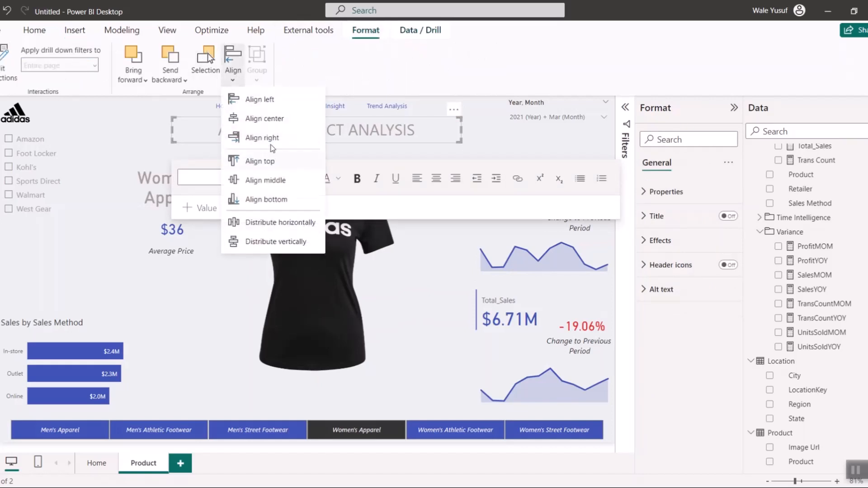
click(263, 116)
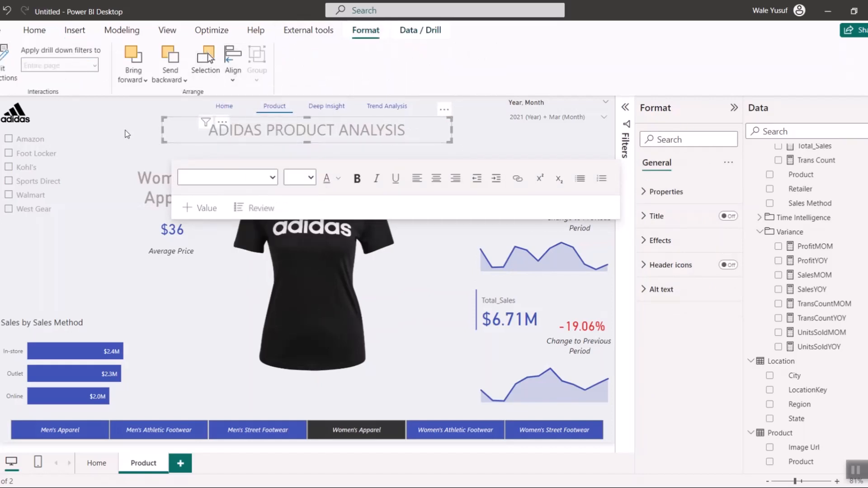
click(156, 145)
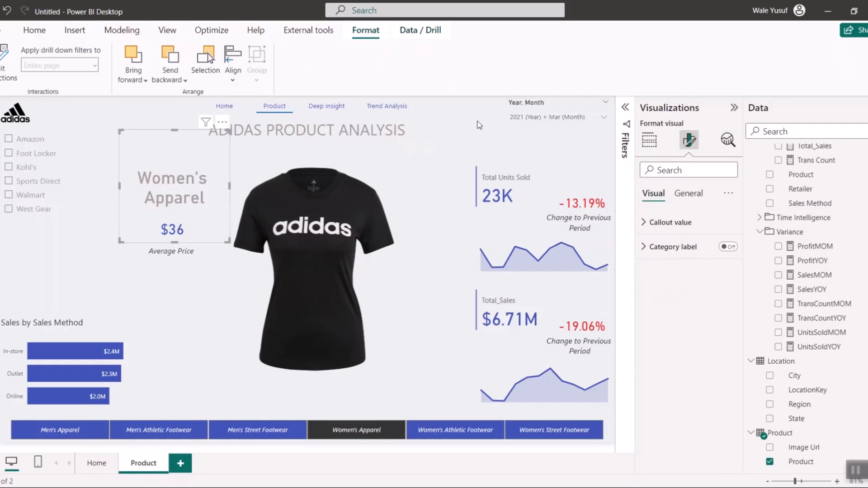
click(451, 156)
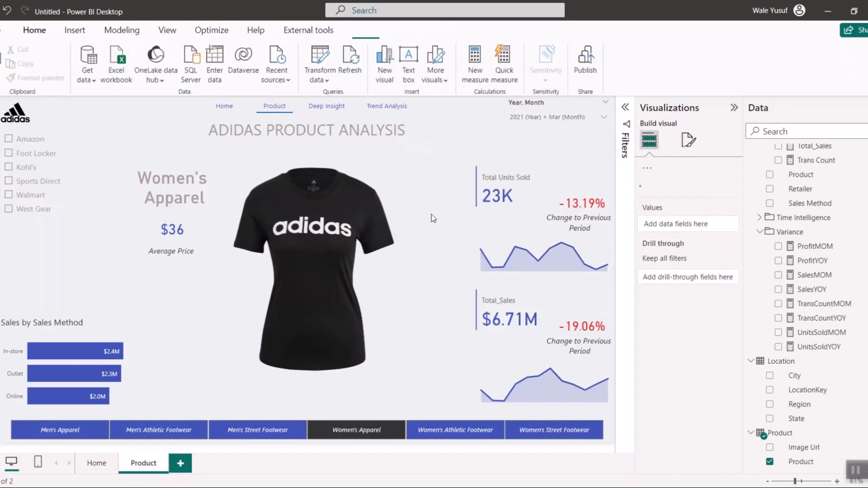
- Test the product slicer by switching between the men's and women's footwear and Women's Apparel, ending on Men's Street Footwear
click(223, 434)
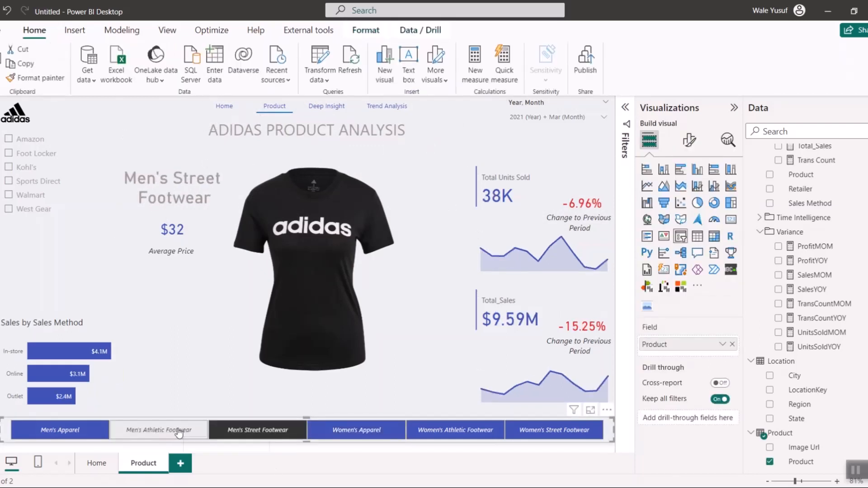
click(179, 432)
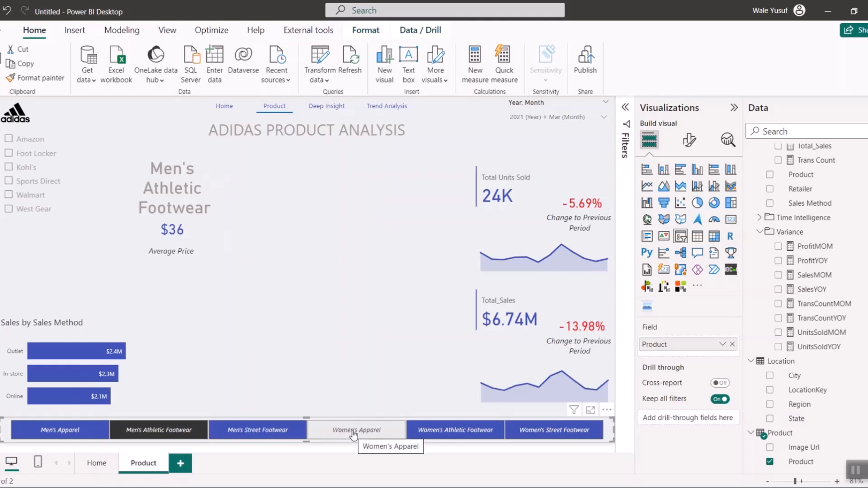
click(373, 435)
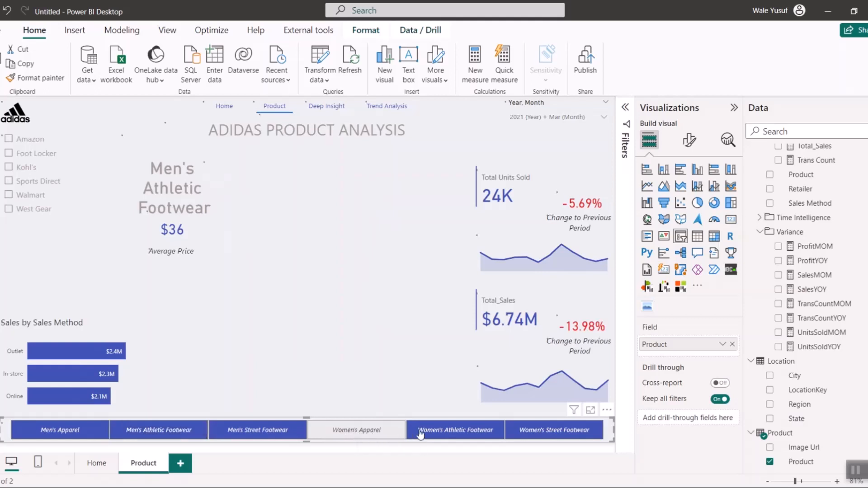
click(443, 435)
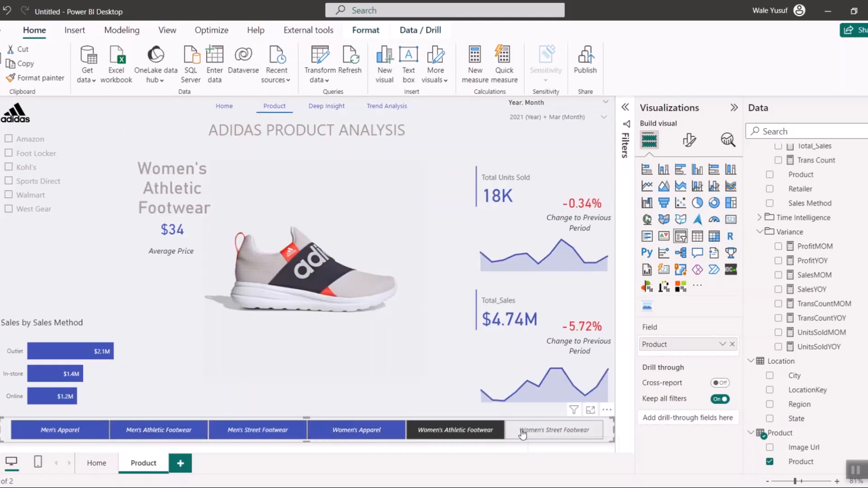
click(522, 434)
click(284, 434)
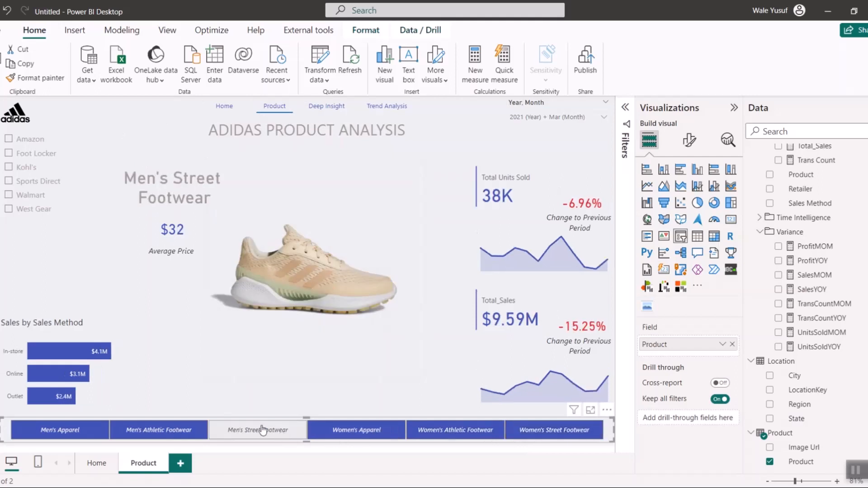
- Test the retailer slicer by filtering the page by Kohl's, Walmart and Kohl's again
click(27, 167)
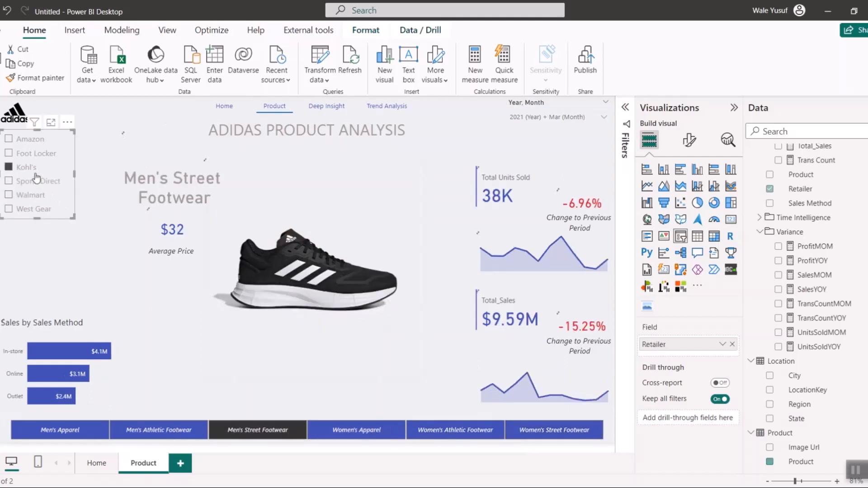
click(28, 194)
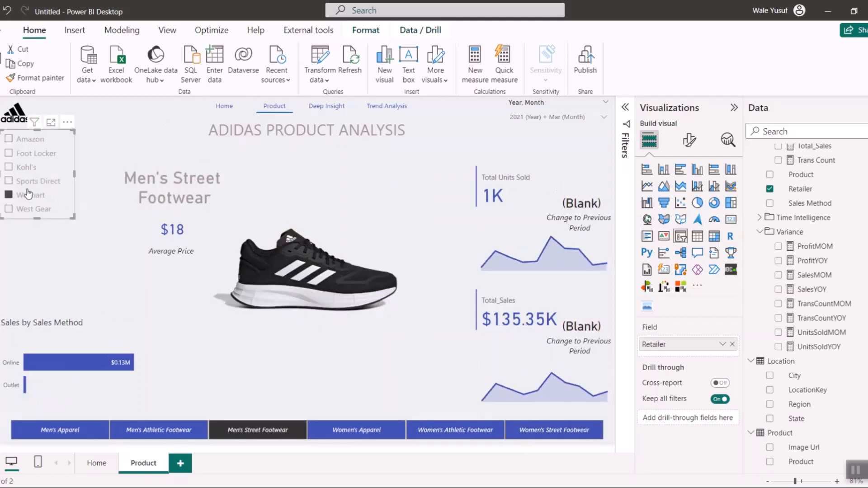
click(47, 171)
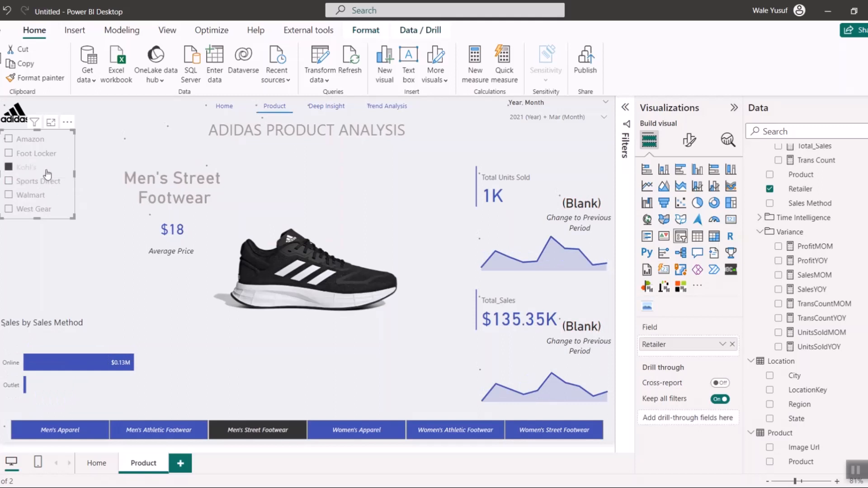